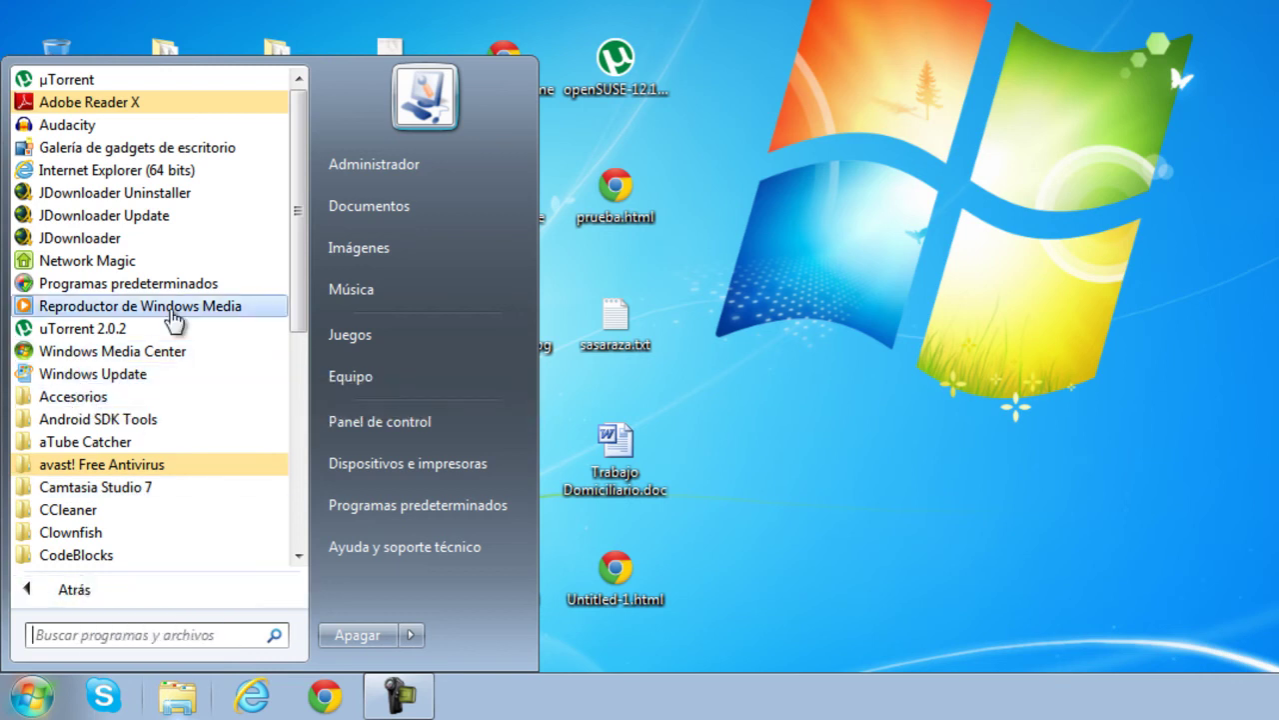
# - Look through the Start menu's full program list, including the contents of the Accesorios folder, and return to the main list
pyautogui.click(117, 600)
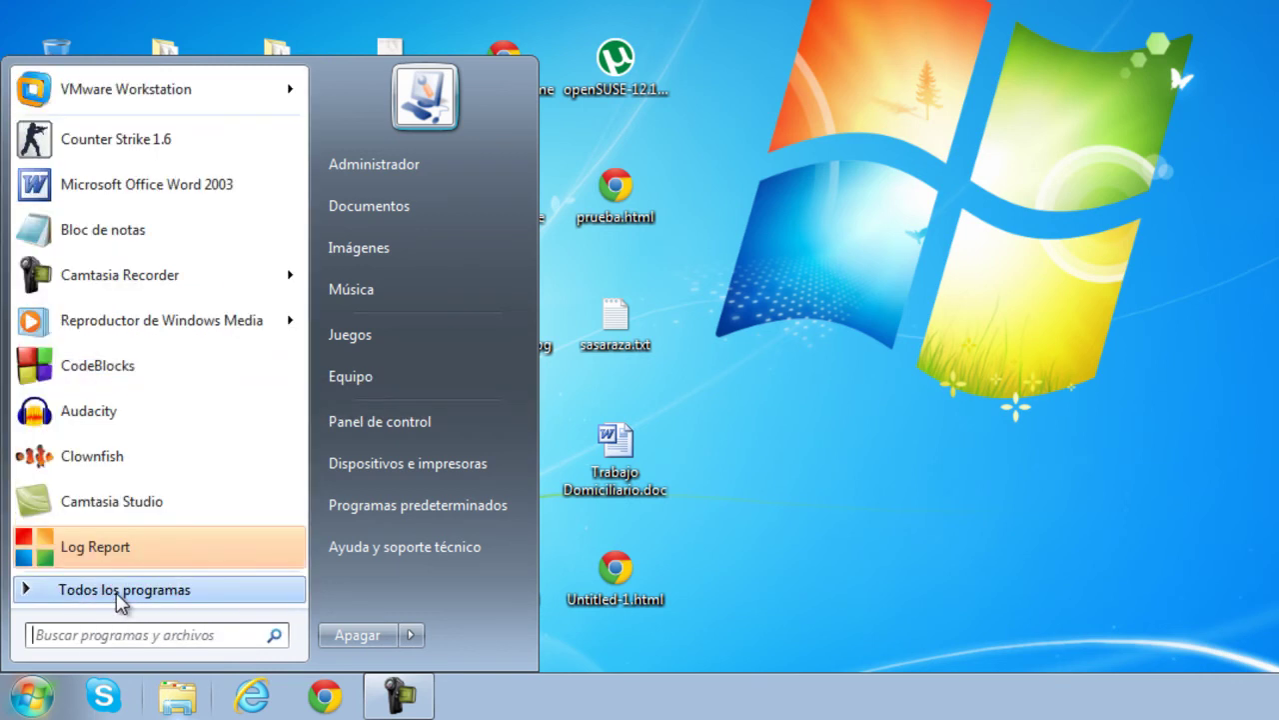
pyautogui.moveTo(200, 326)
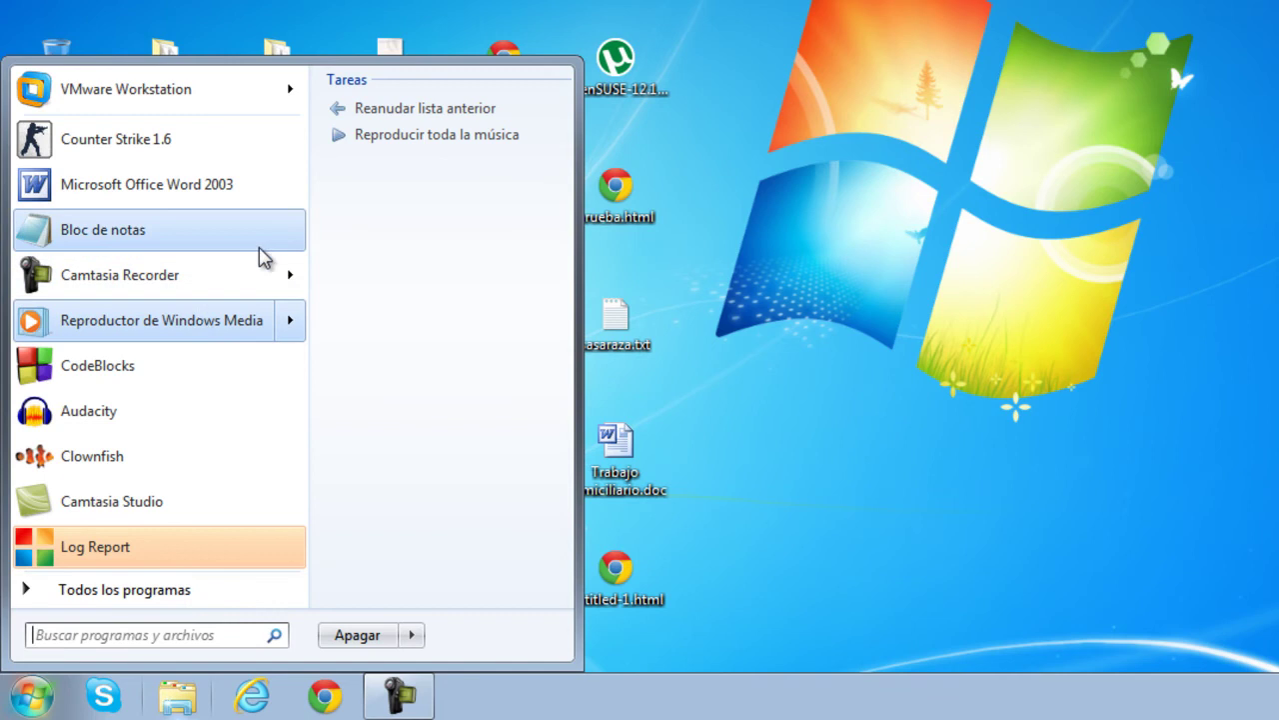
pyautogui.click(234, 599)
pyautogui.scroll(-1, 208, 428)
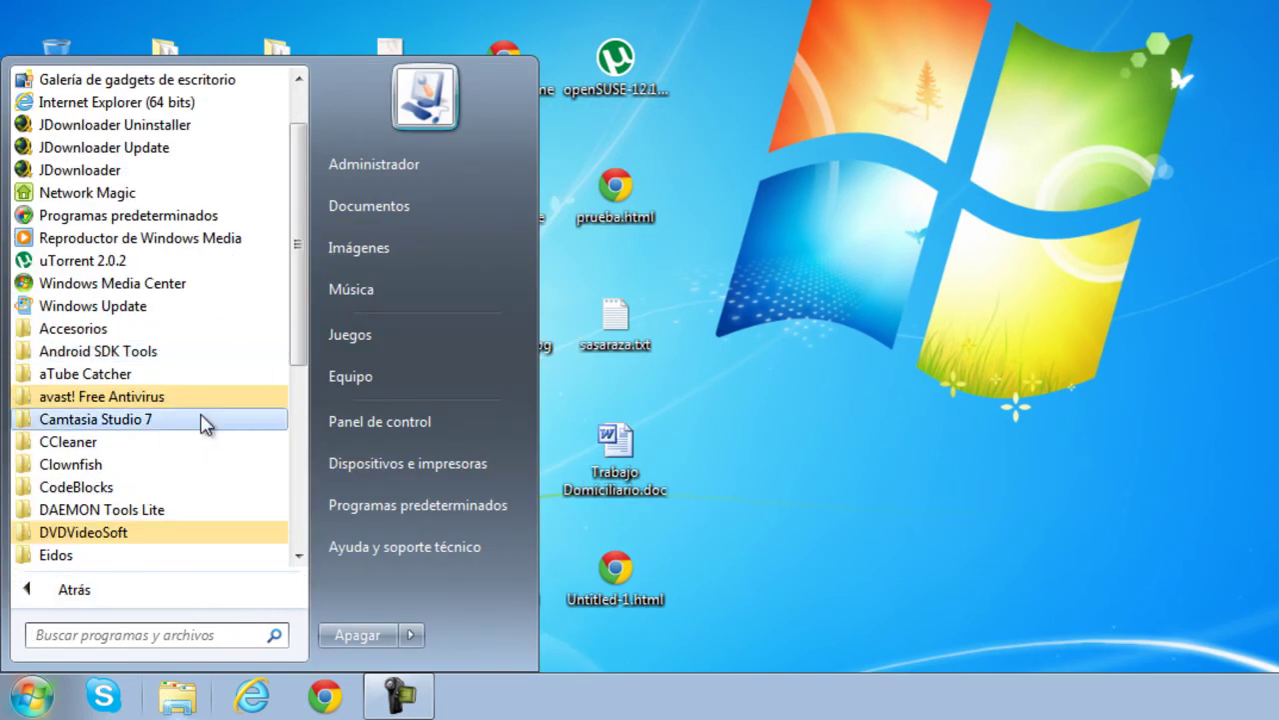
pyautogui.click(205, 330)
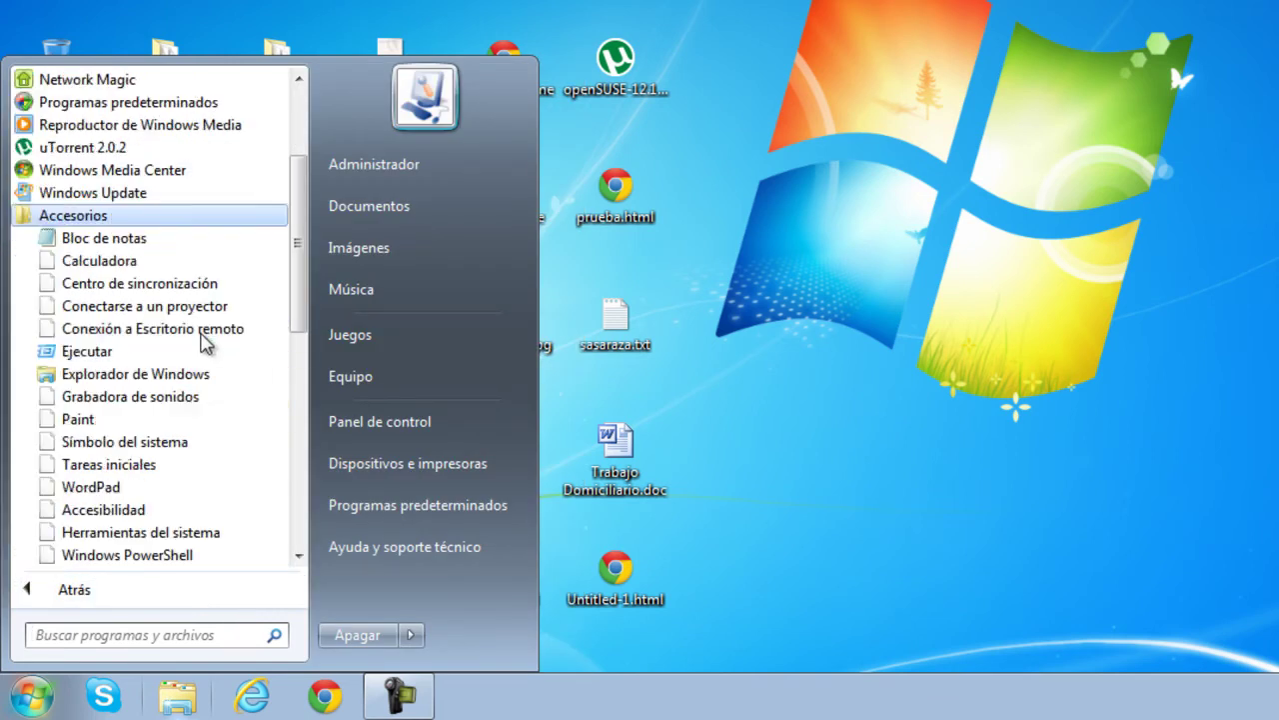
pyautogui.click(146, 216)
pyautogui.scroll(3, 170, 250)
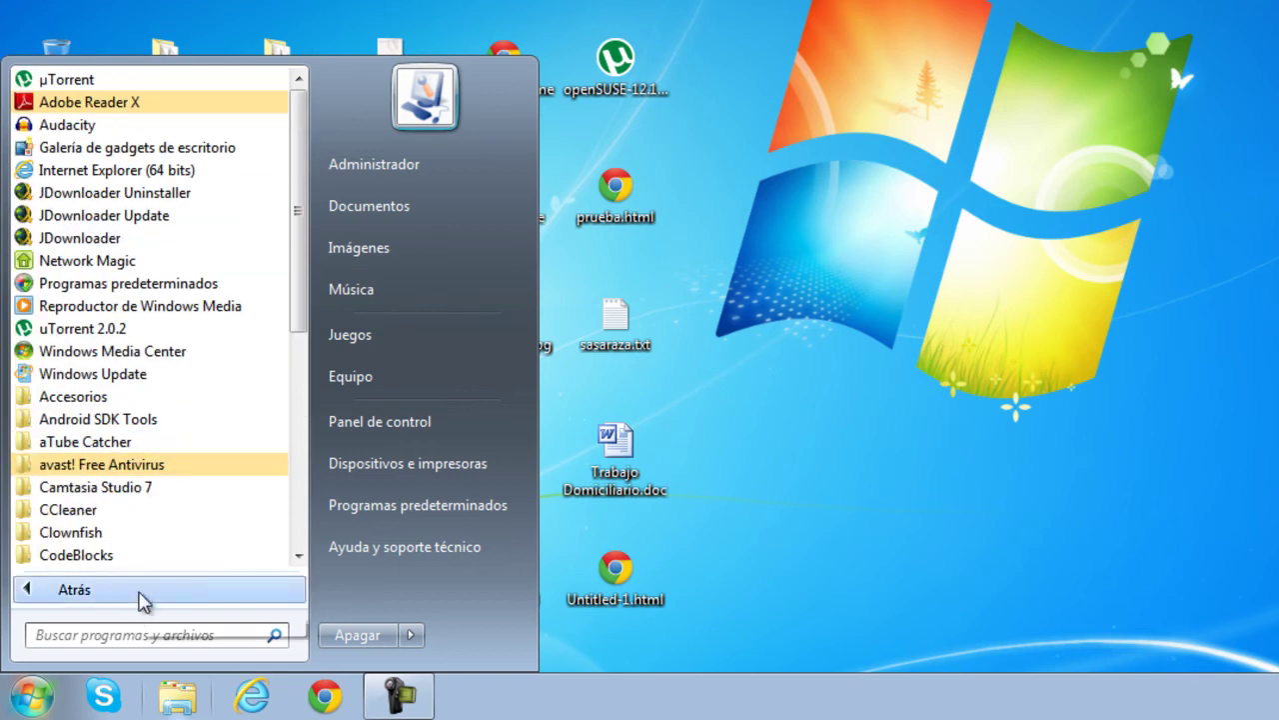
pyautogui.click(143, 591)
# - Search the computer's programs and files for ".exe" and clear the search text
pyautogui.click(96, 637)
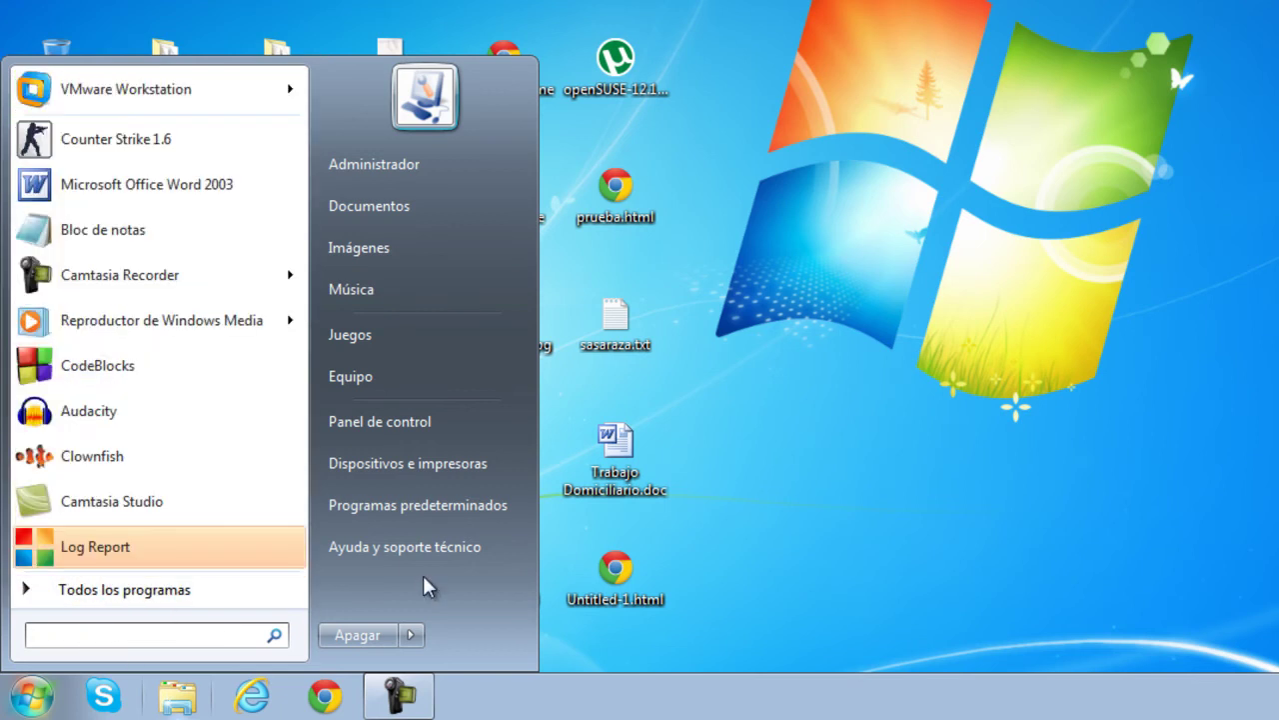
pyautogui.write('.exe')
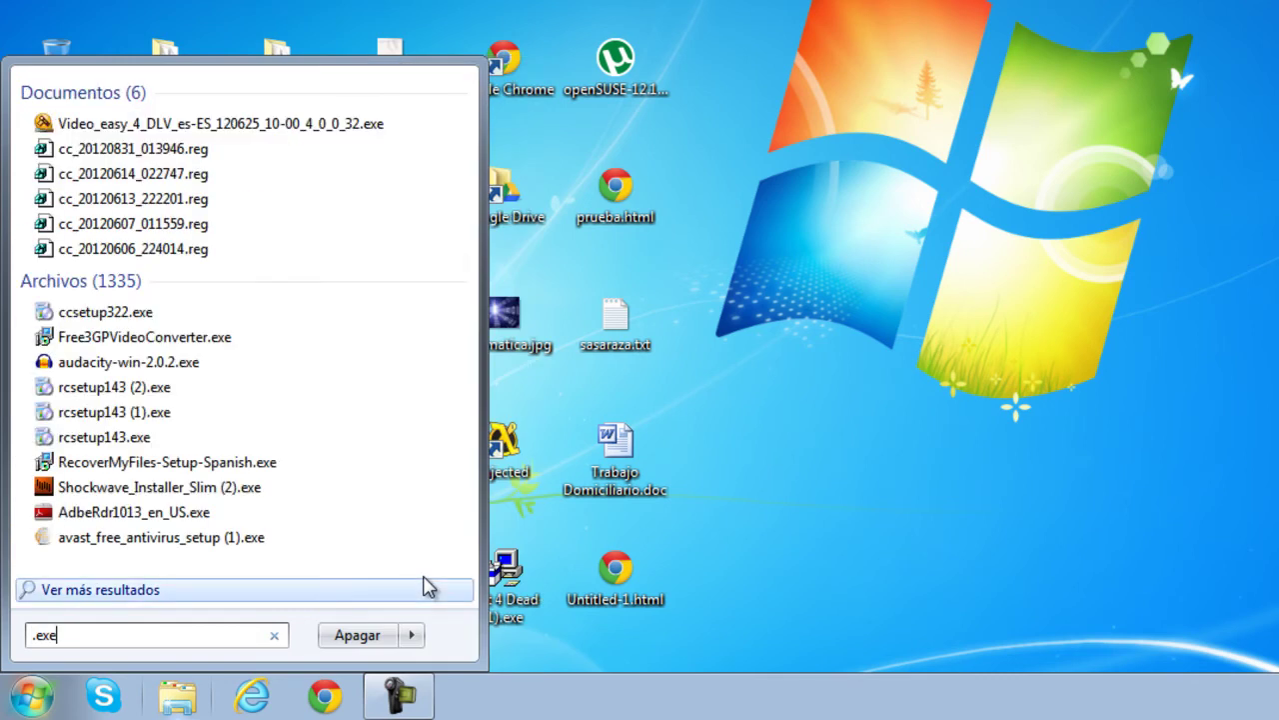
pyautogui.press('BackSpace')
pyautogui.press('BackSpace')
pyautogui.press('BackSpace')
pyautogui.press('BackSpace')
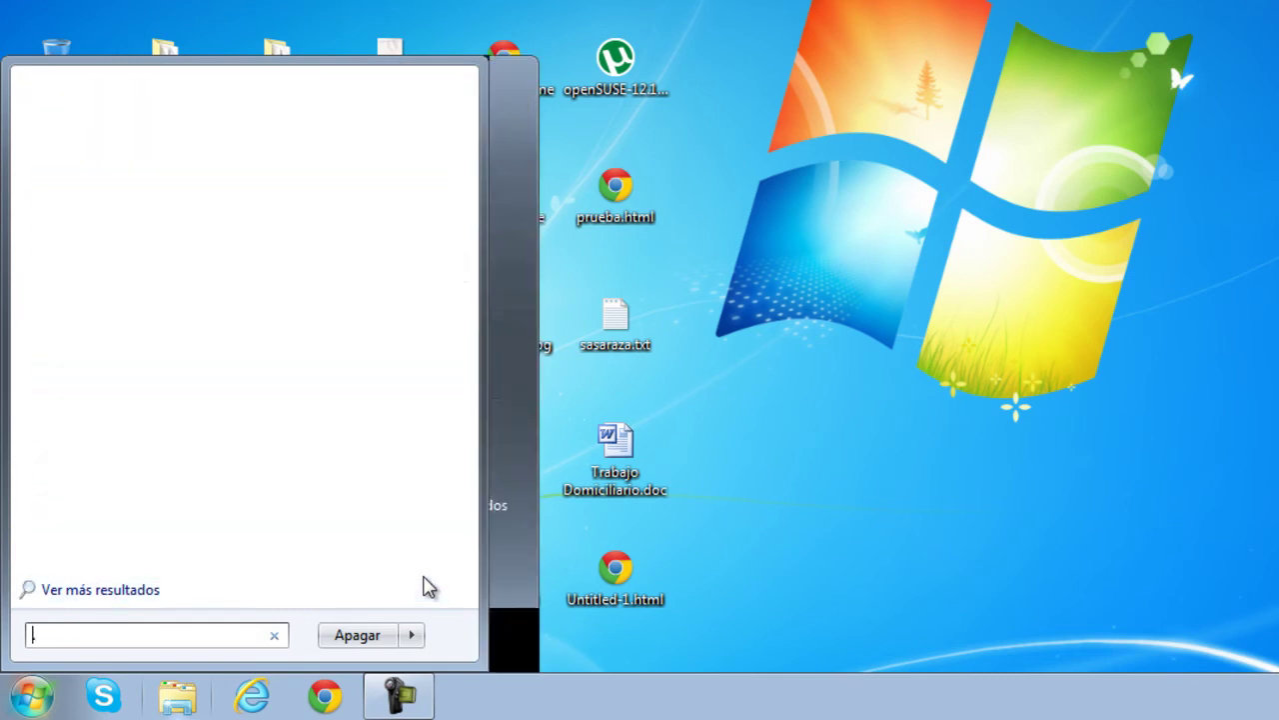
# - Search the computer's programs and files for ".jpeg" and clear the search text
pyautogui.write('.jpeg')
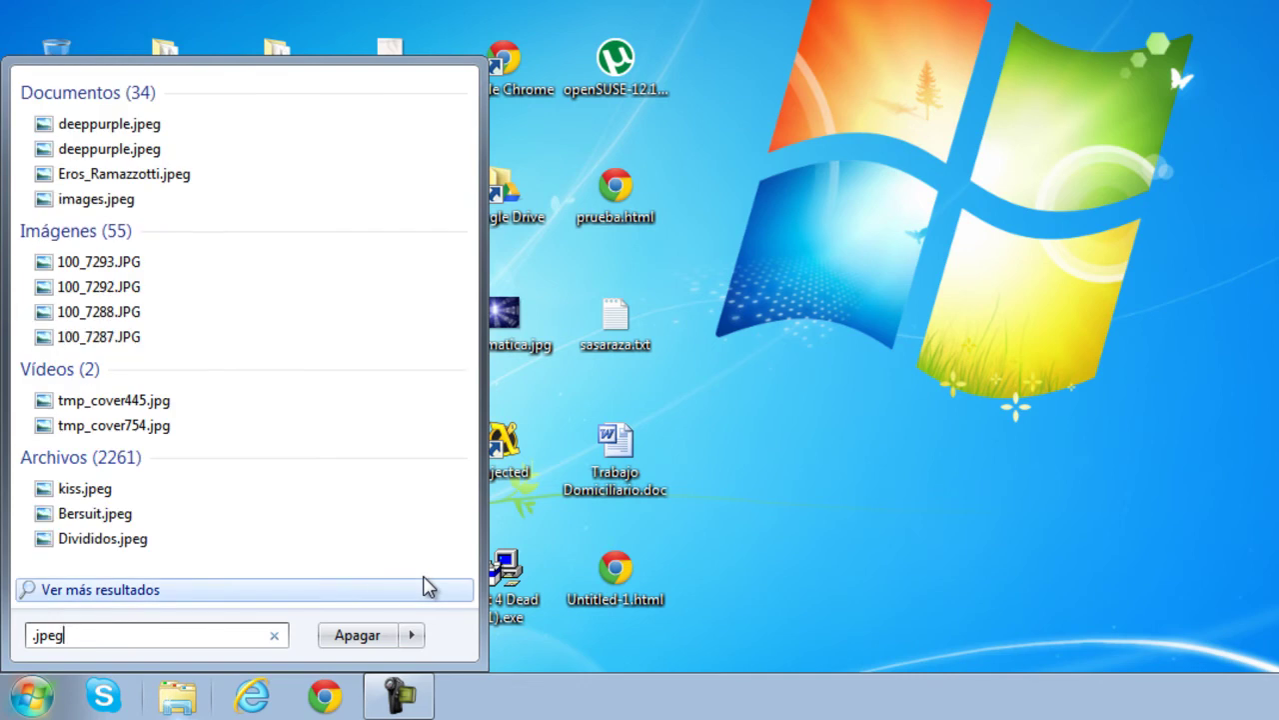
pyautogui.press('BackSpace')
pyautogui.press('BackSpace')
pyautogui.press('BackSpace')
pyautogui.press('BackSpace')
pyautogui.press('BackSpace')
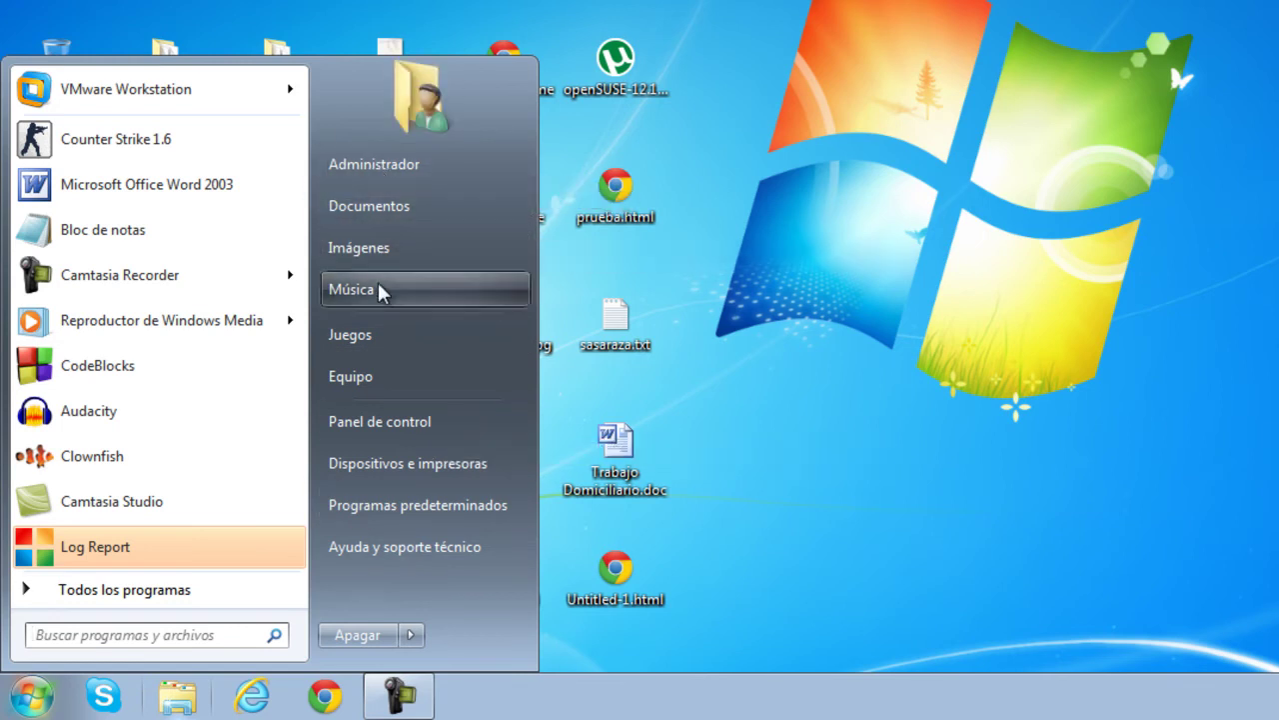
# - Open the Documentos library and examine the commands under Herramientas, Ver and Archivo without choosing any
pyautogui.click(397, 224)
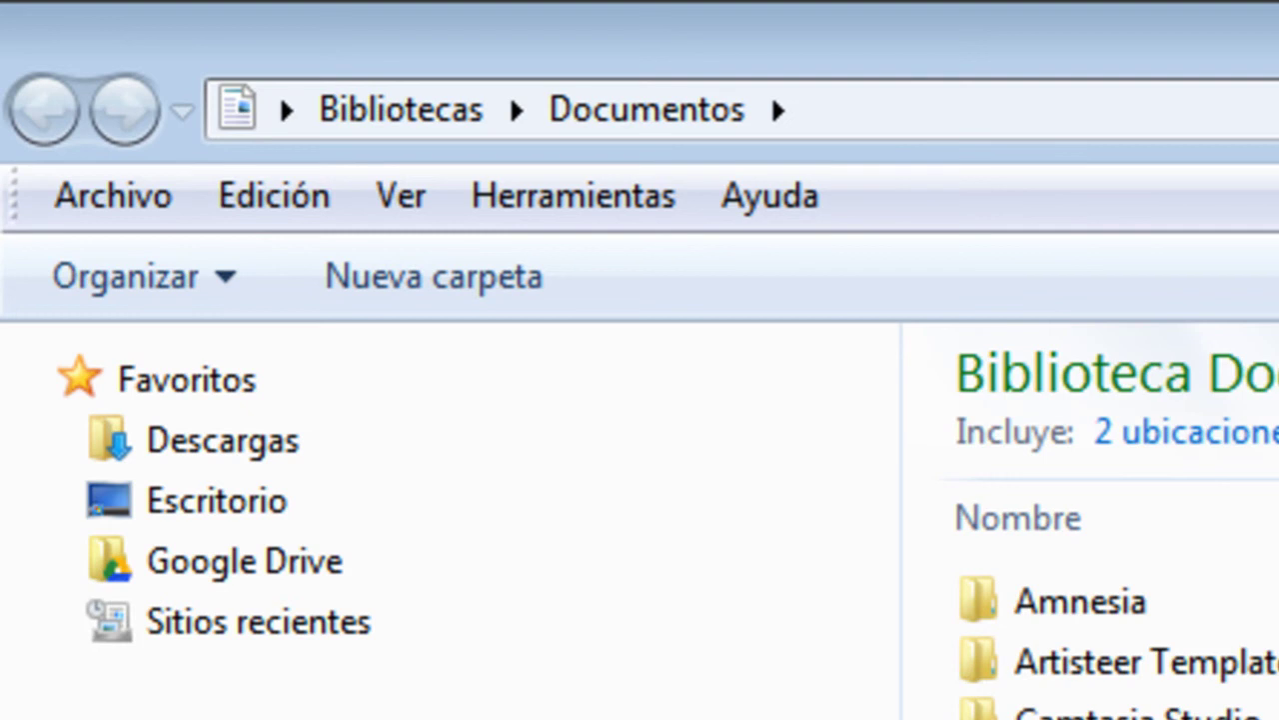
pyautogui.click(600, 204)
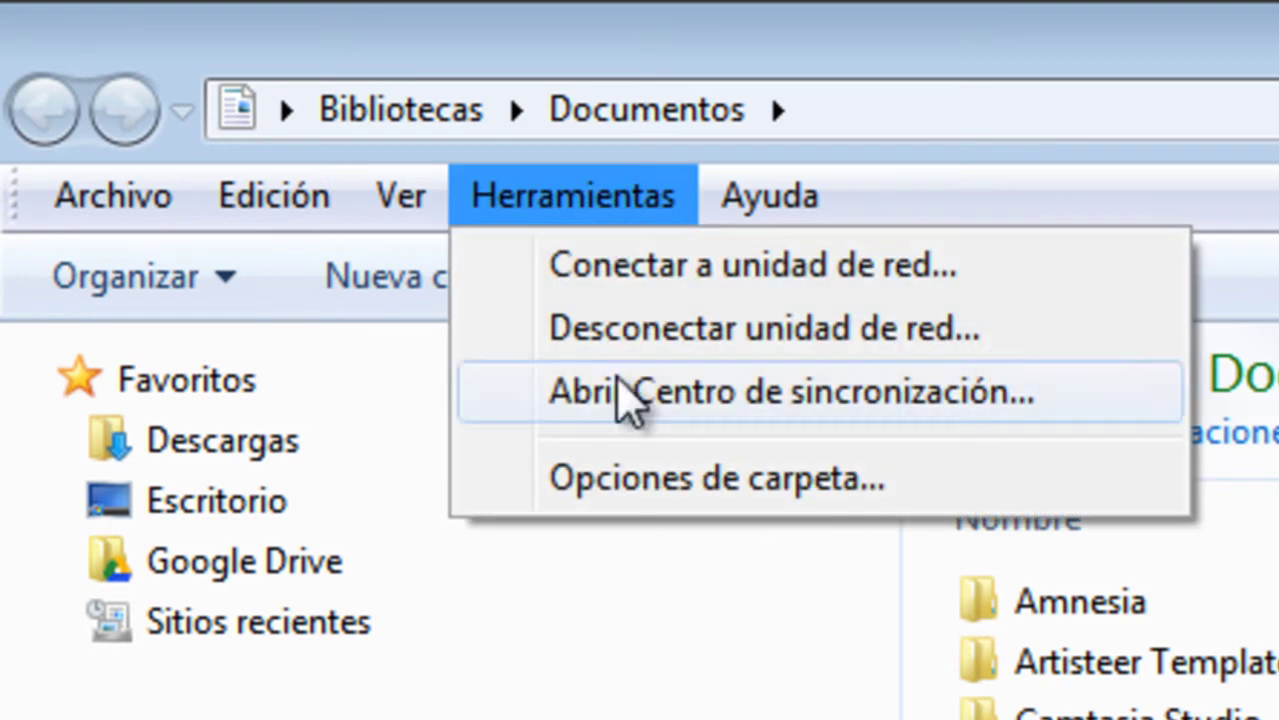
pyautogui.moveTo(390, 225)
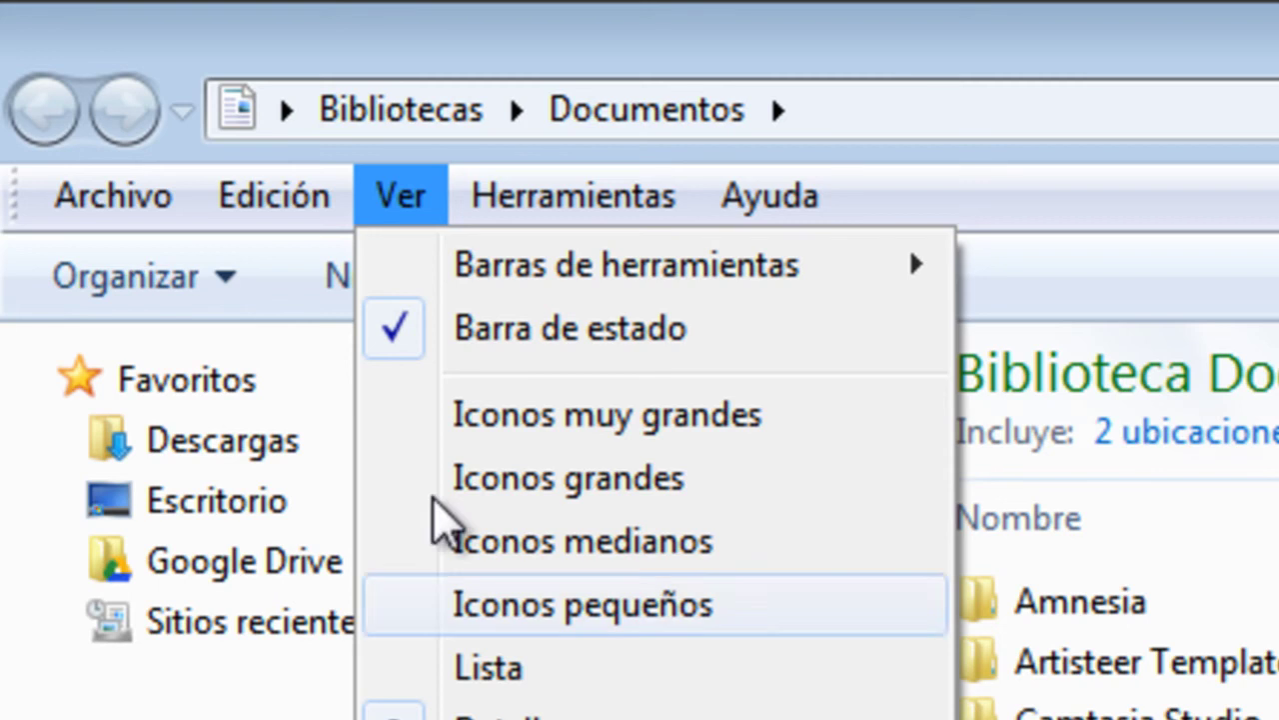
pyautogui.moveTo(103, 192)
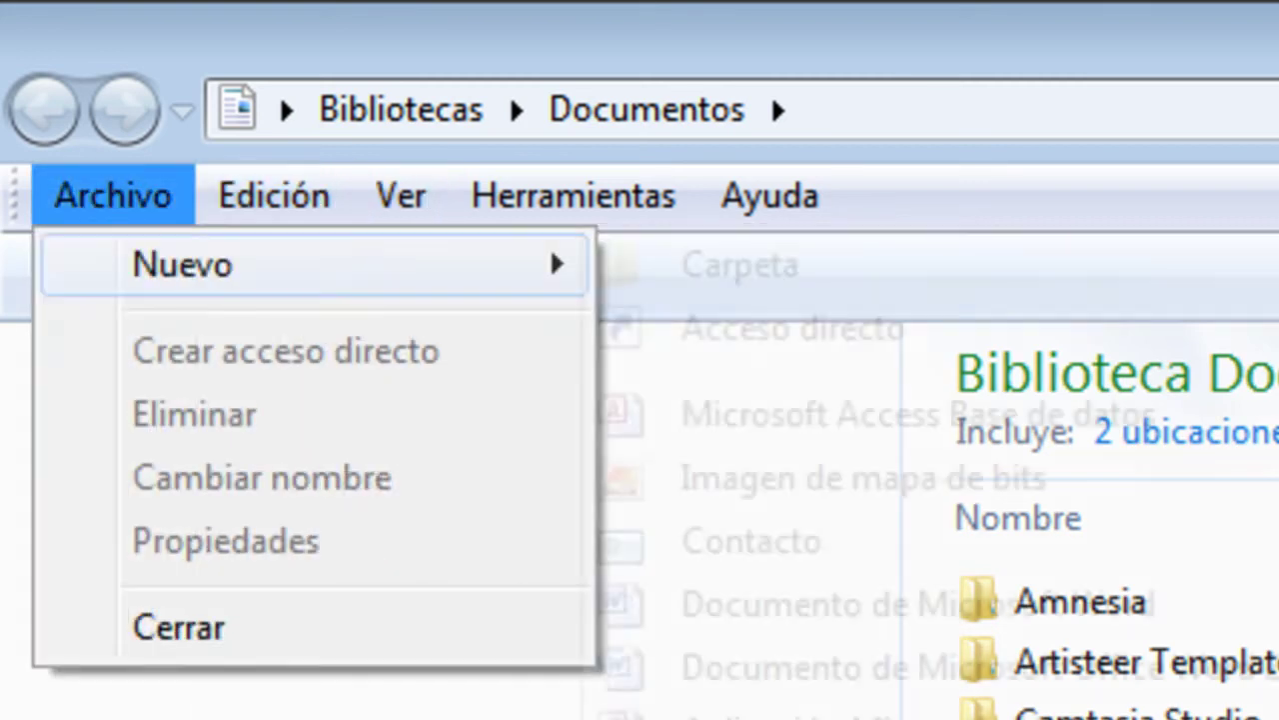
pyautogui.click(737, 679)
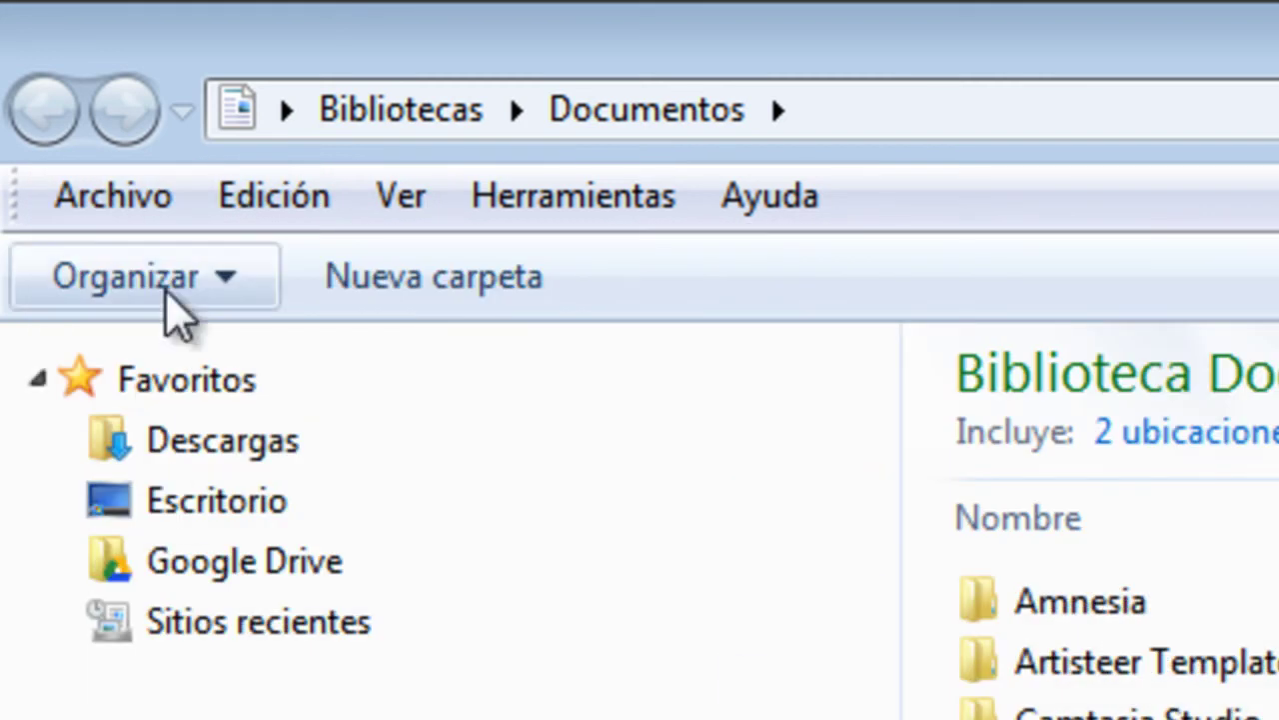
pyautogui.click(113, 195)
pyautogui.moveTo(170, 268)
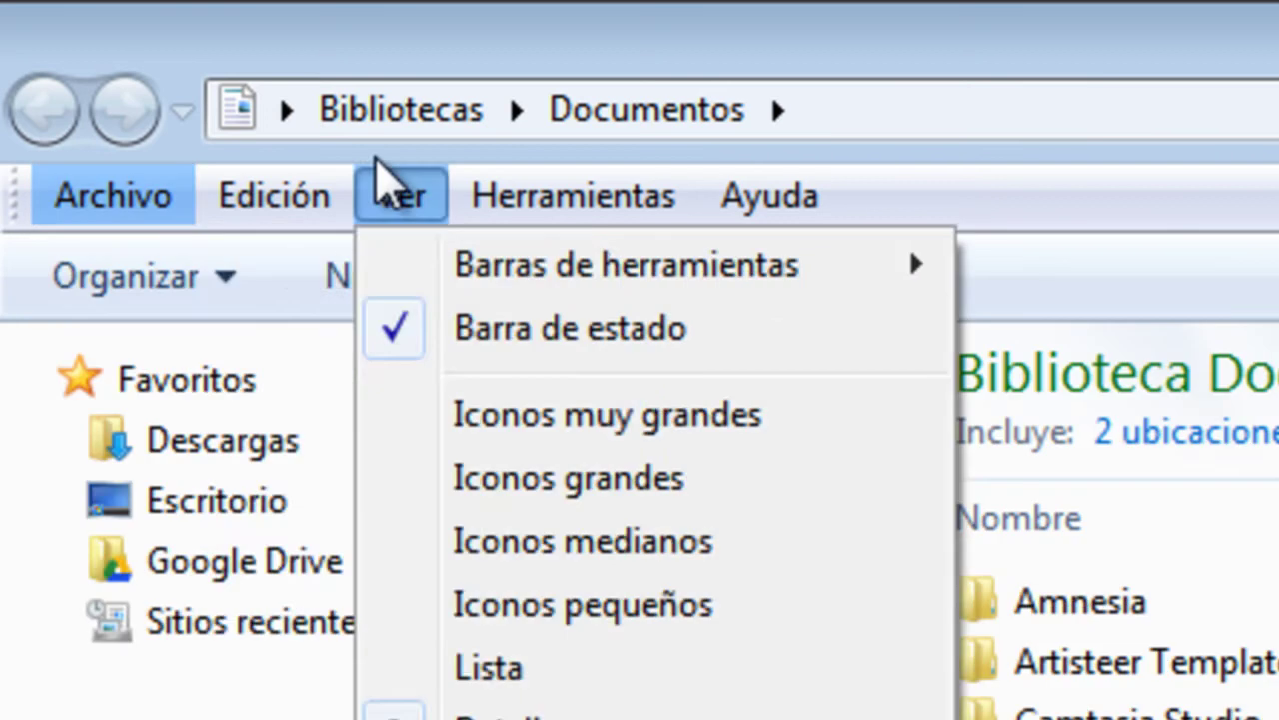
pyautogui.moveTo(280, 200)
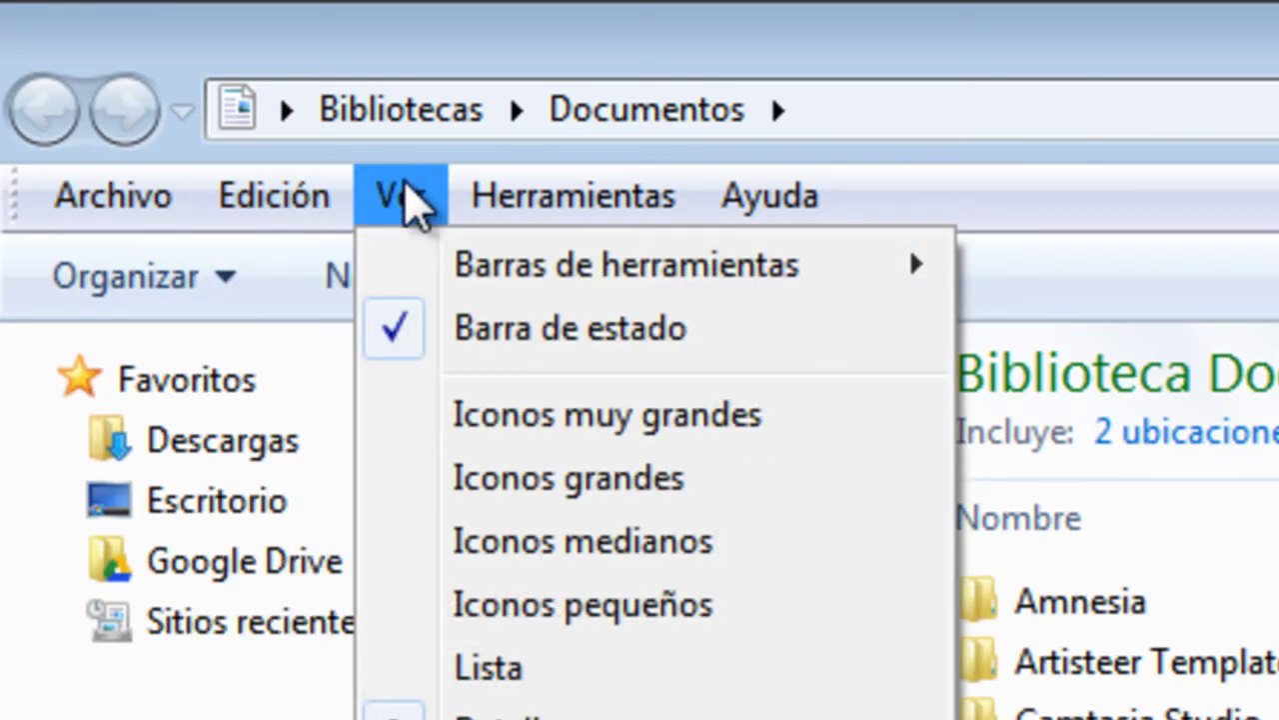
pyautogui.press('Escape')
pyautogui.press('Escape')
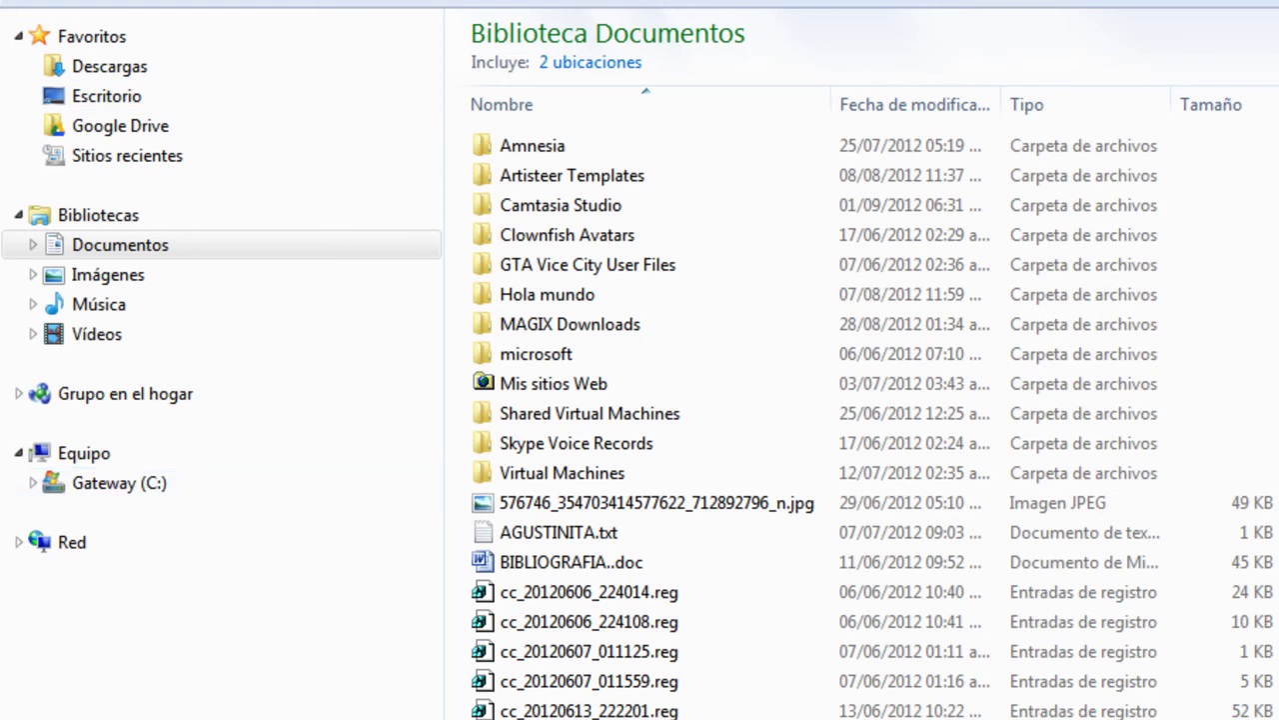
# - Expand Red in the folder tree, and collapse Equipo, Red, Bibliotecas and Favoritos
pyautogui.click(25, 545)
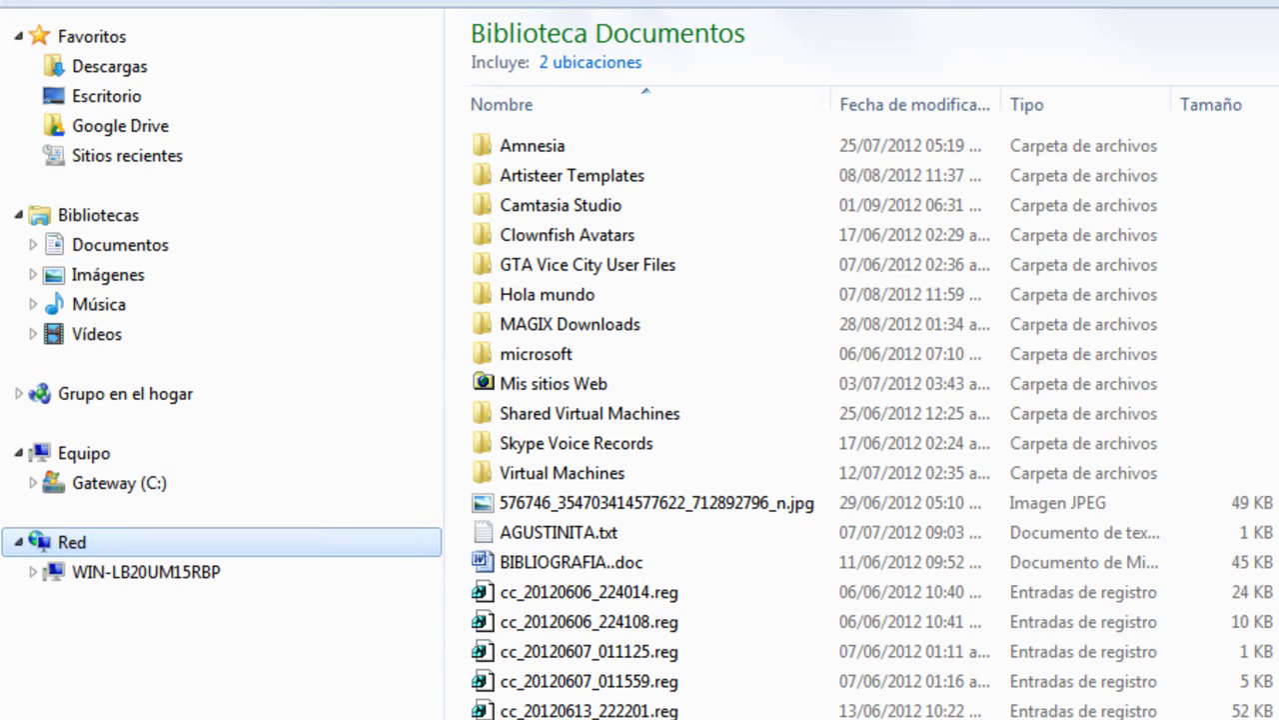
pyautogui.click(18, 454)
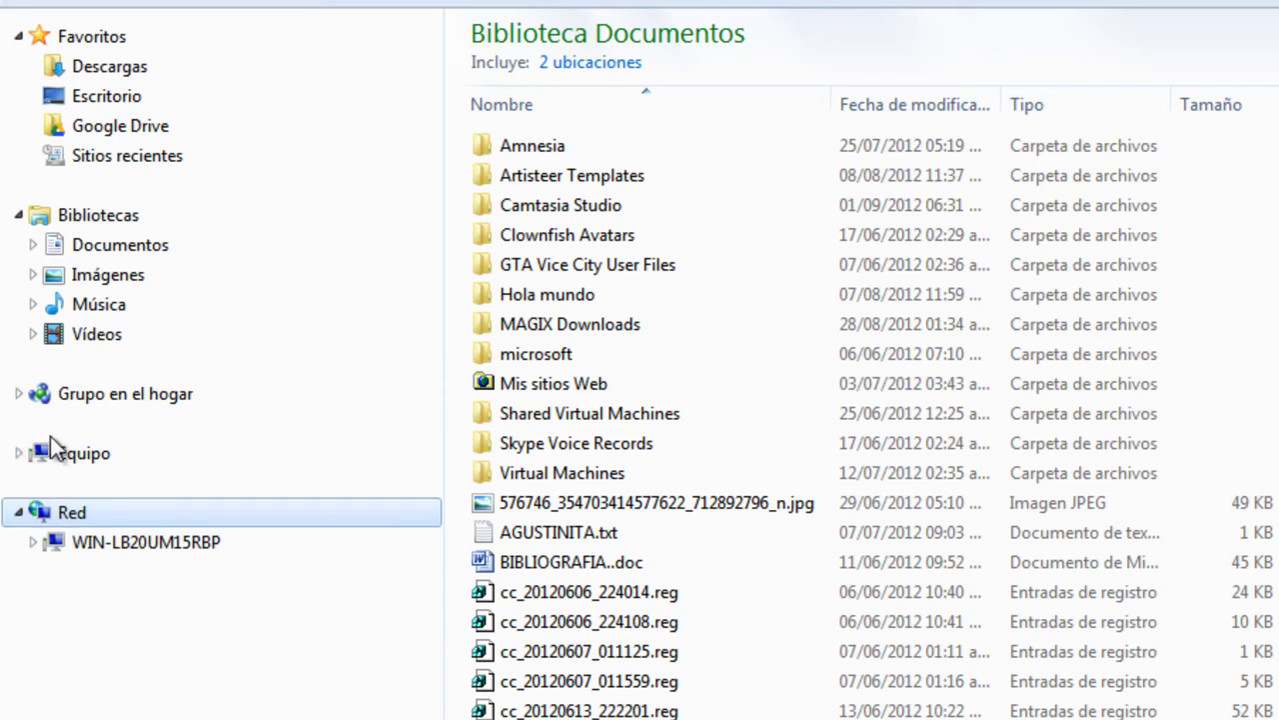
pyautogui.click(17, 512)
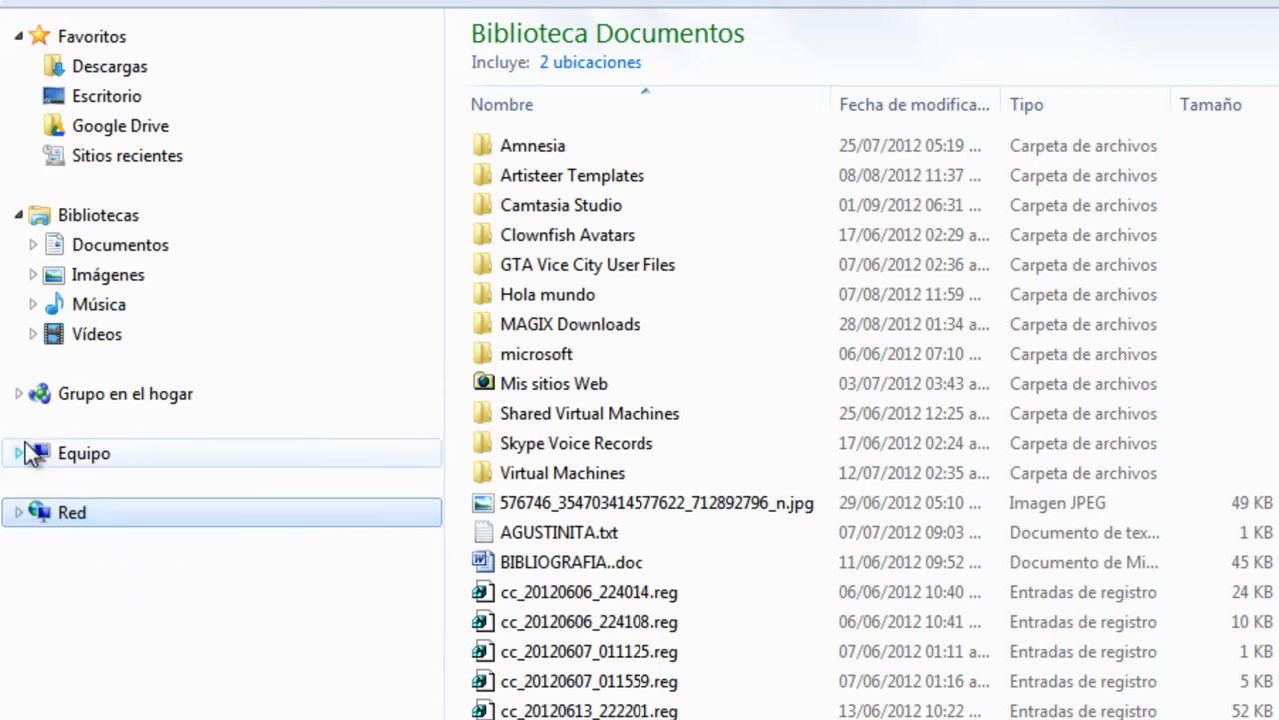
pyautogui.click(18, 215)
pyautogui.click(18, 36)
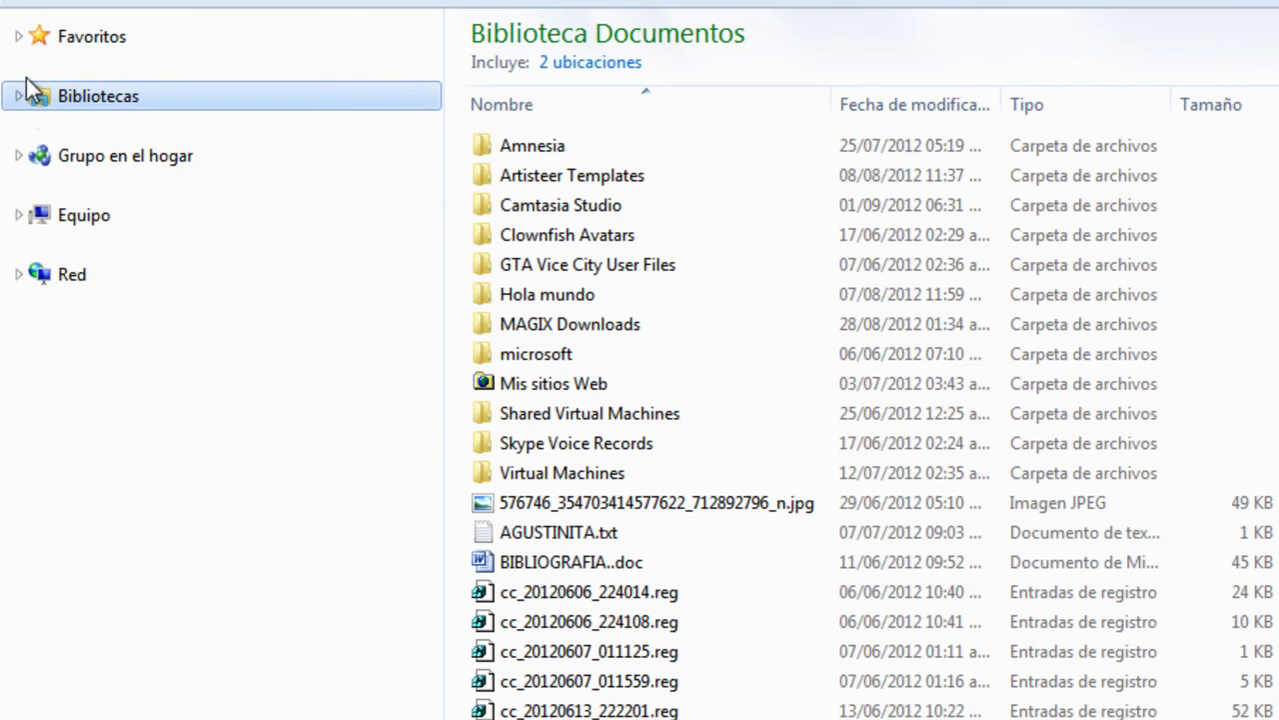
# - Expand Favoritos and view the contents of Google Drive and Sitios recientes
pyautogui.click(18, 36)
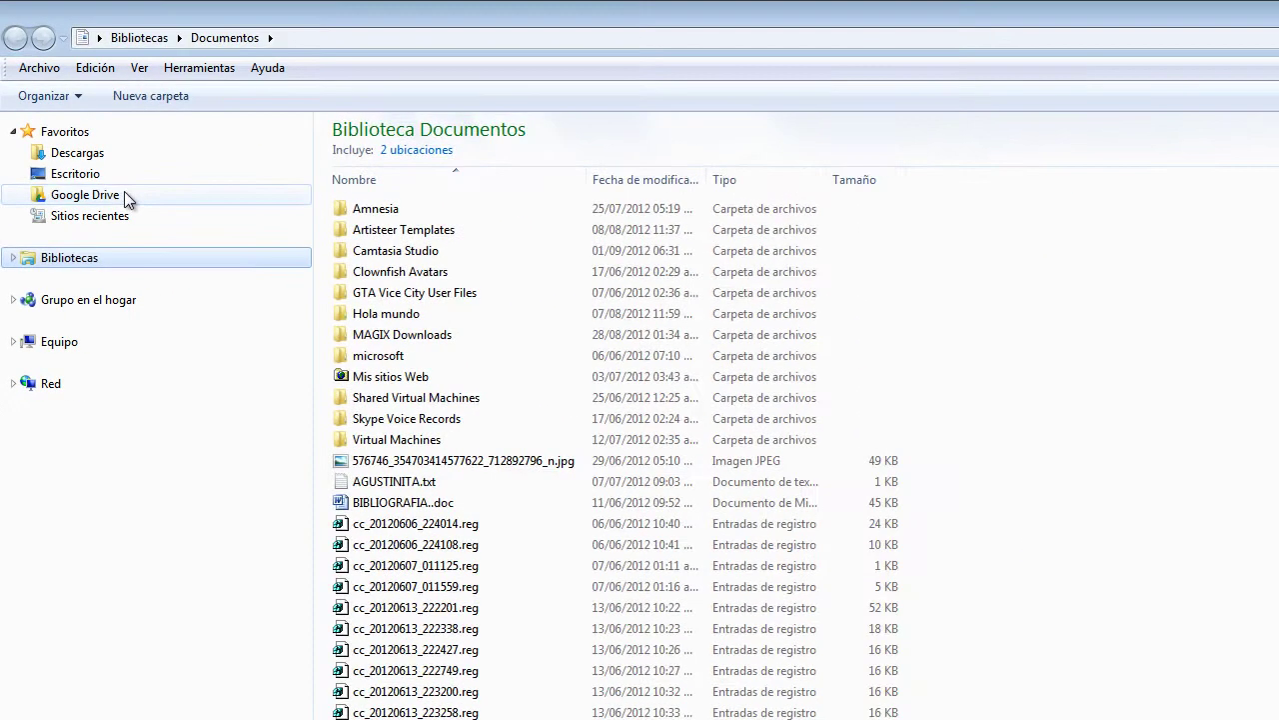
pyautogui.click(75, 126)
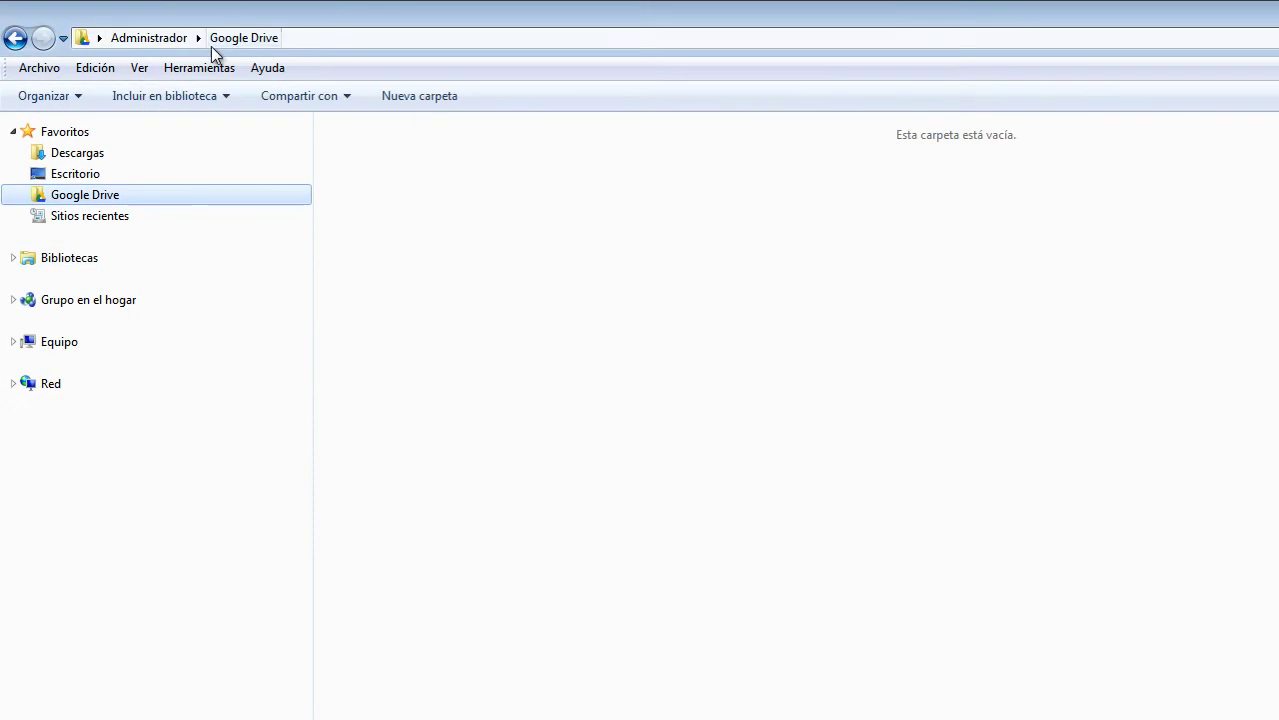
pyautogui.click(144, 214)
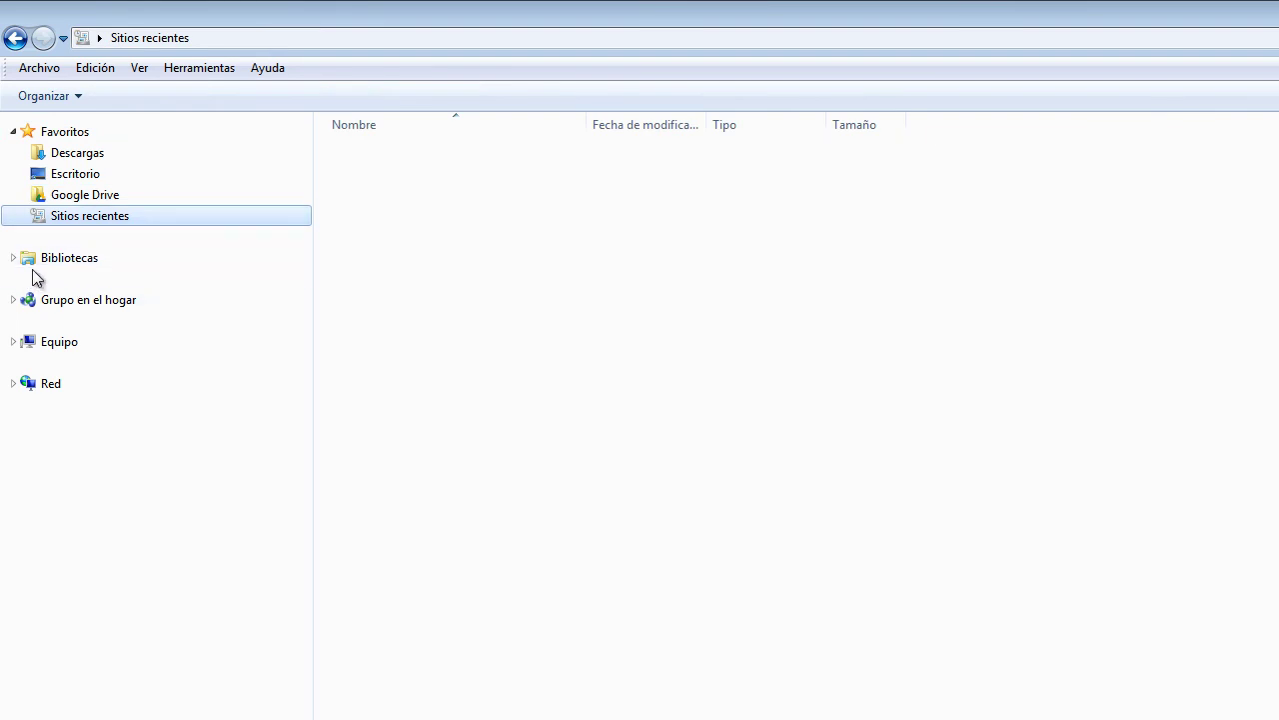
# - Collapse Favoritos, view the Bibliotecas overview and its Imágenes library, and return to Bibliotecas with its tree branch collapsed
pyautogui.click(14, 132)
pyautogui.click(15, 174)
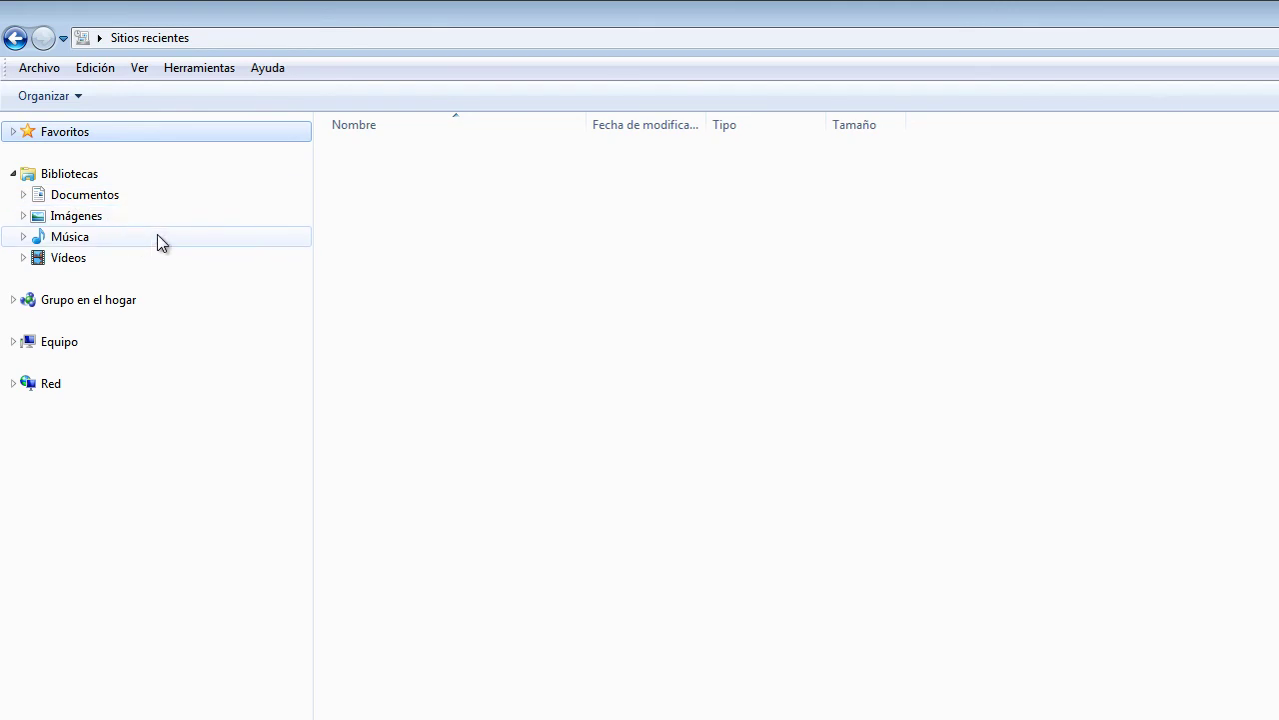
pyautogui.click(109, 176)
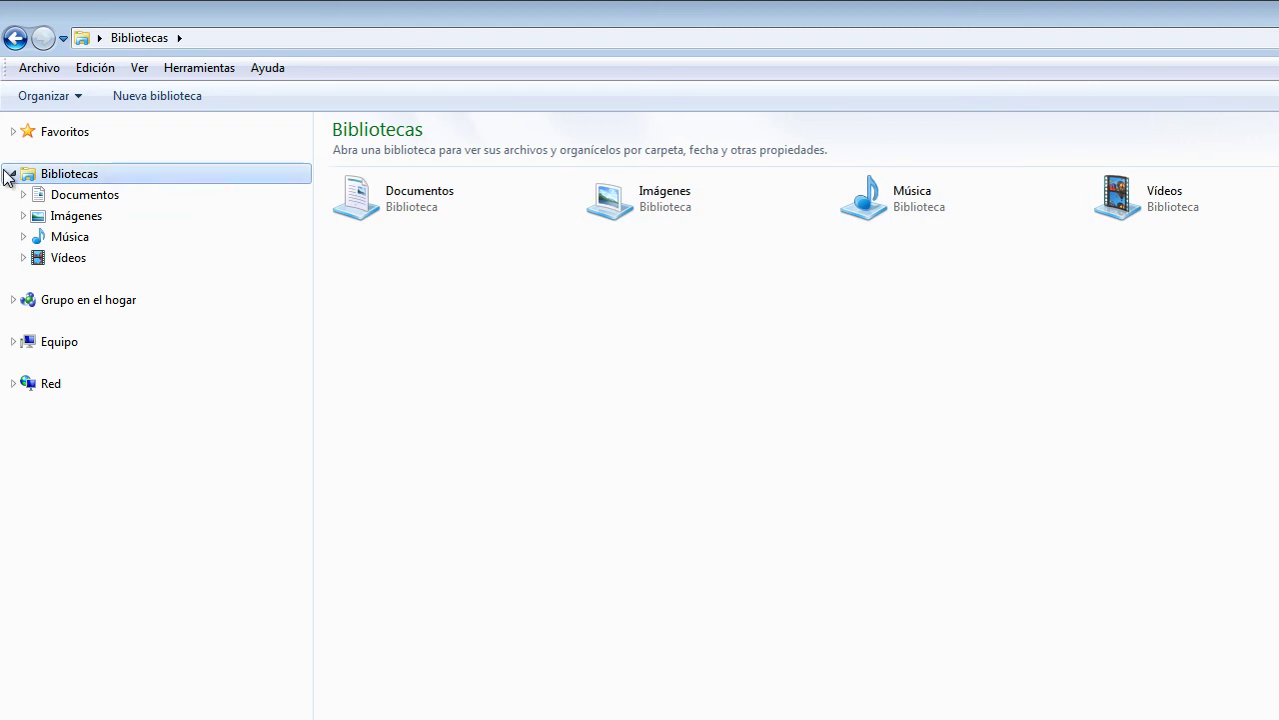
pyautogui.doubleClick(659, 200)
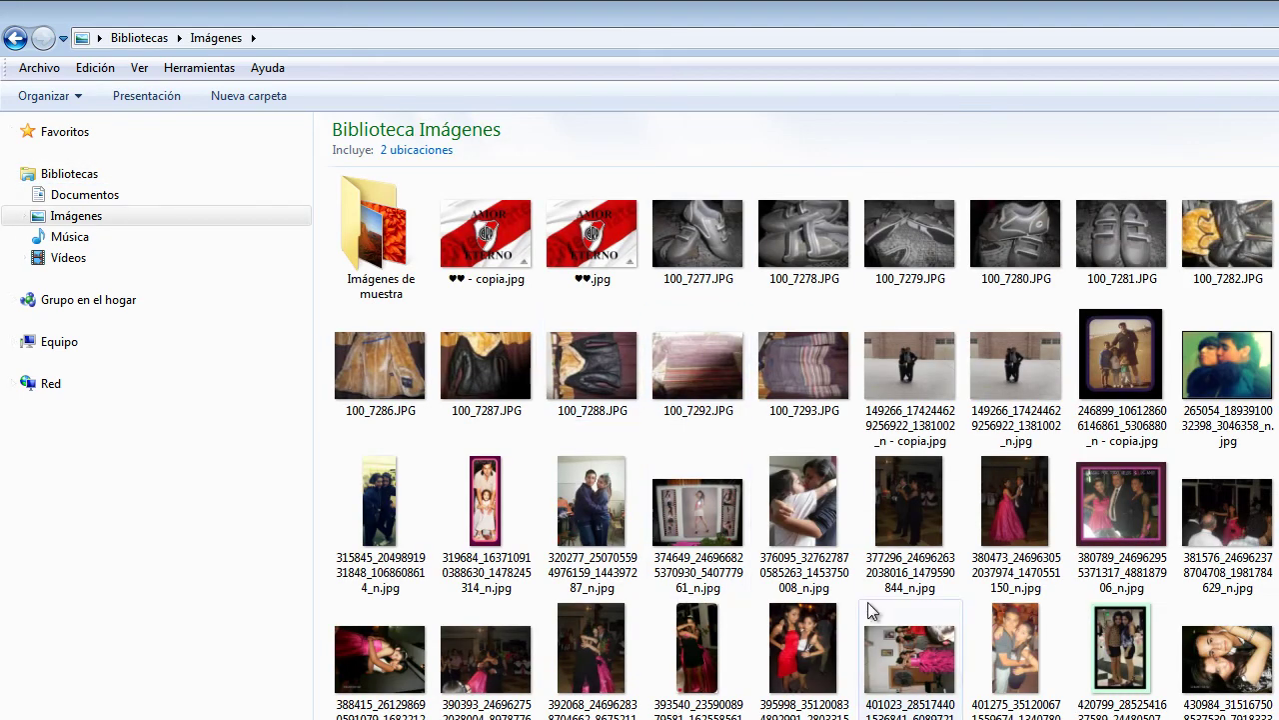
pyautogui.click(16, 39)
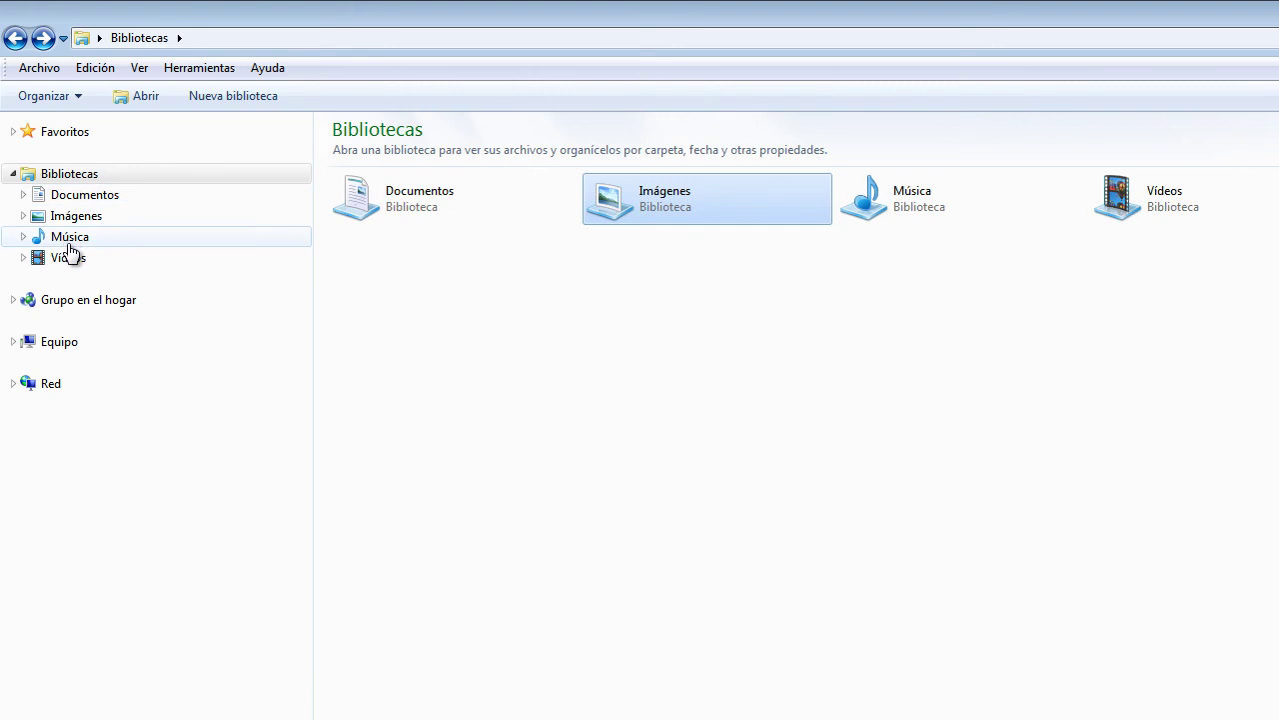
pyautogui.click(15, 176)
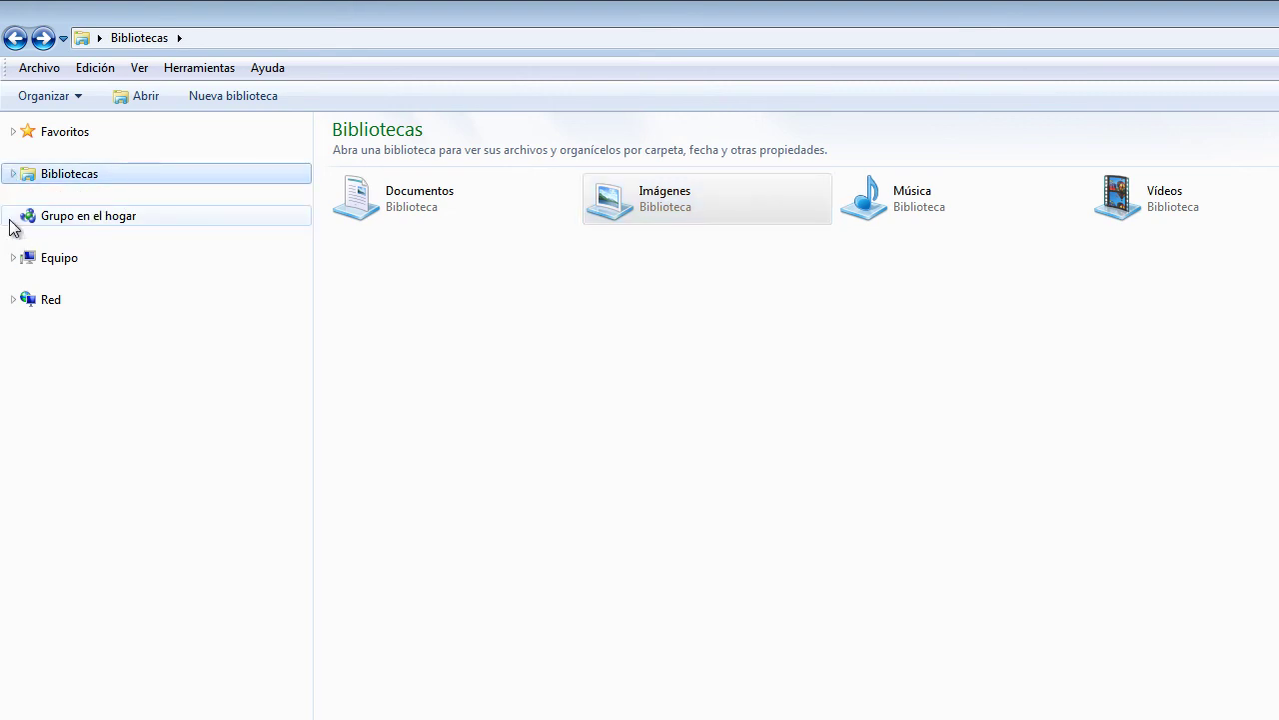
# - View the Grupo en el hogar page, and expand and open Equipo to view its drives
pyautogui.click(40, 218)
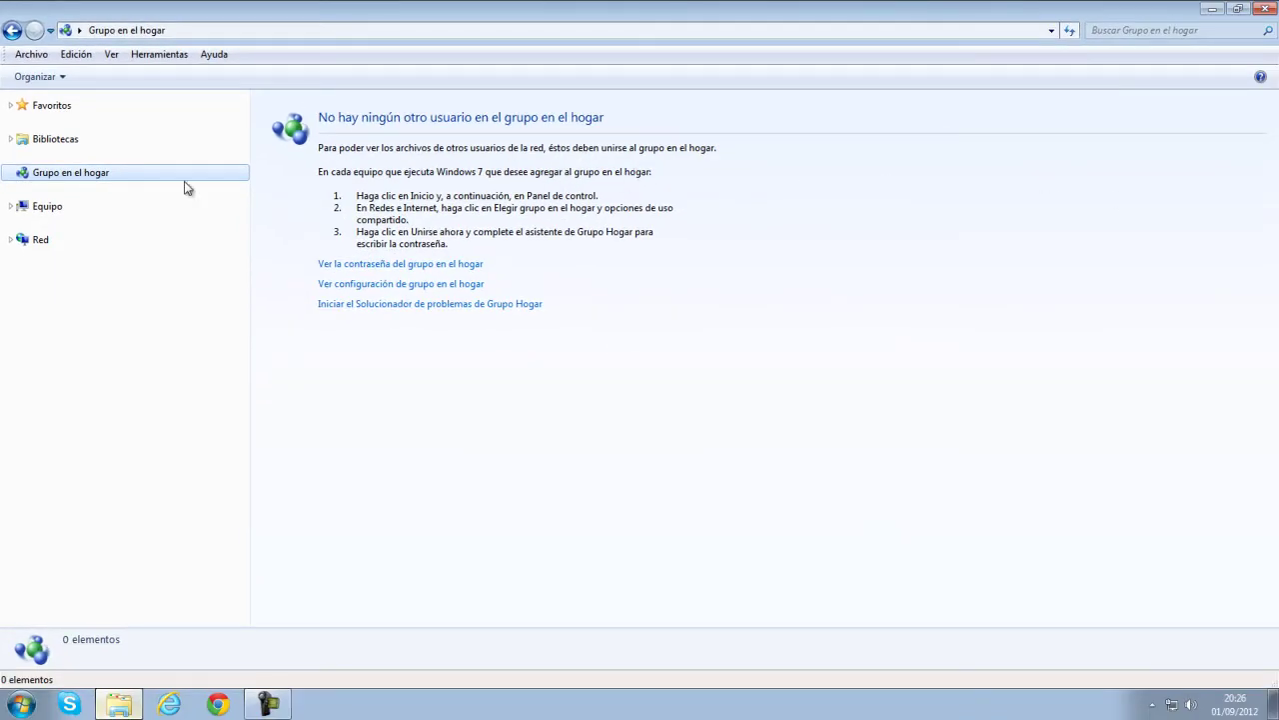
pyautogui.click(11, 207)
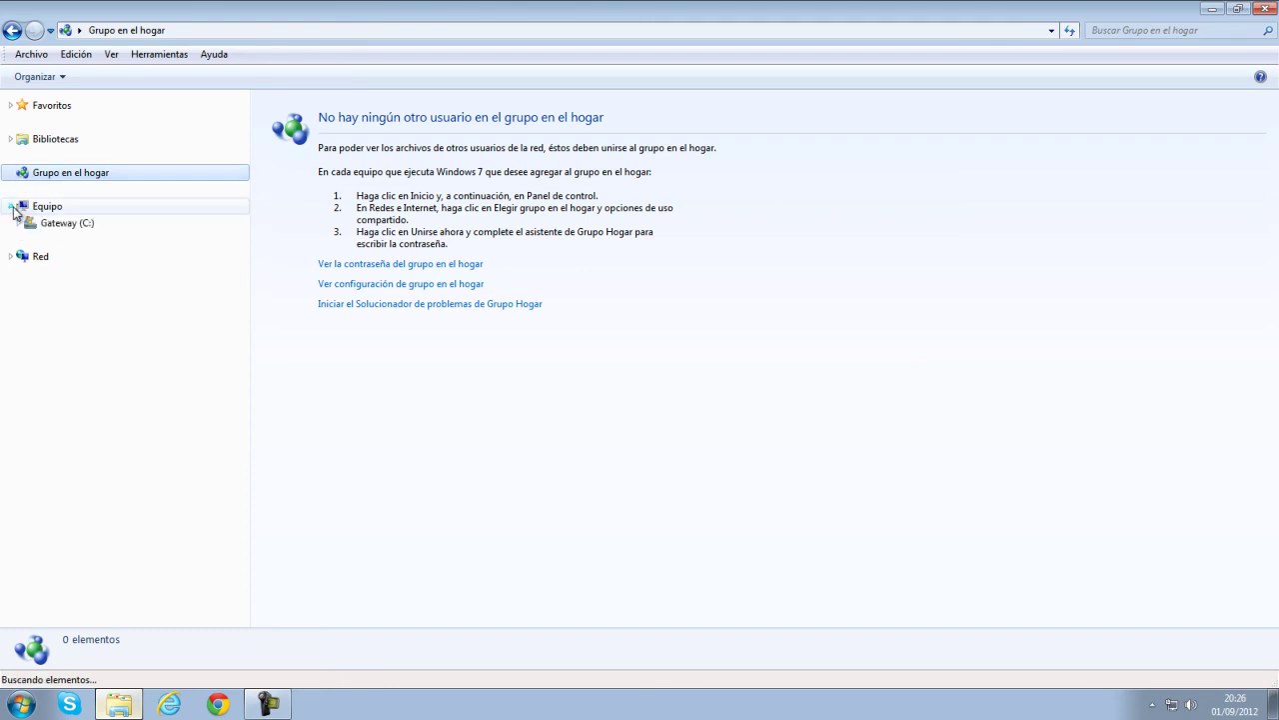
pyautogui.click(63, 222)
pyautogui.click(74, 205)
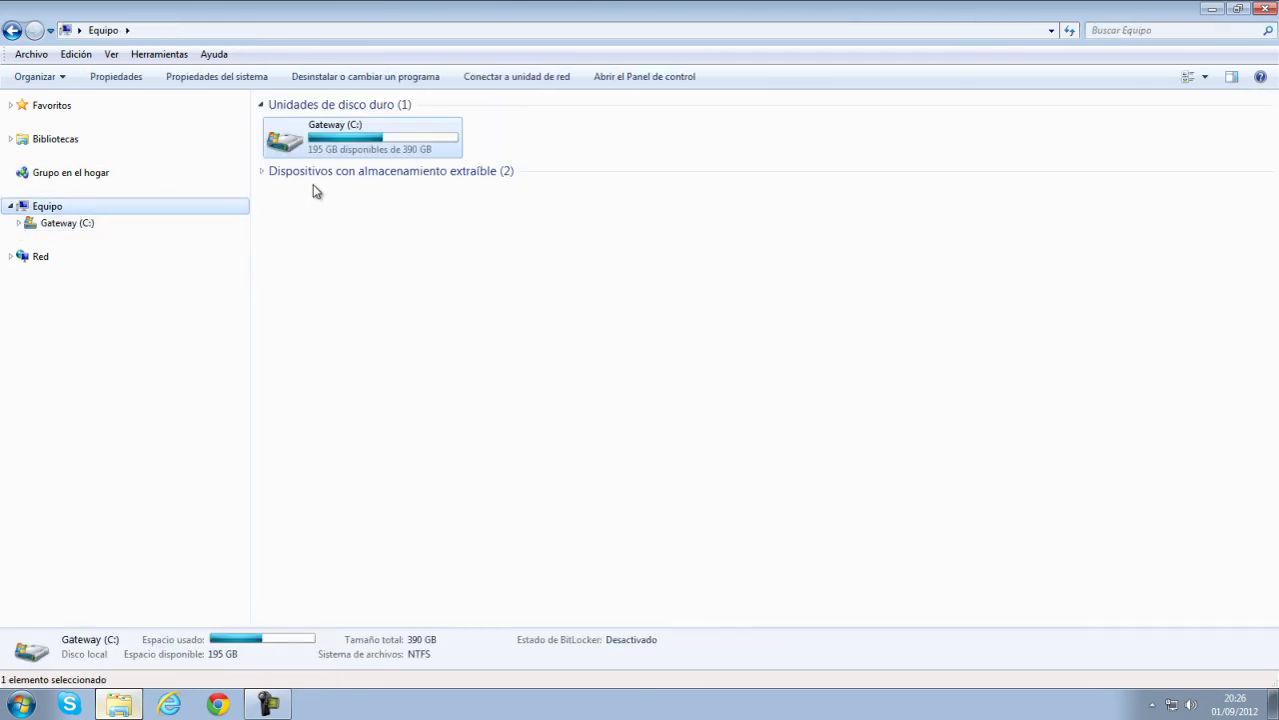
pyautogui.click(569, 140)
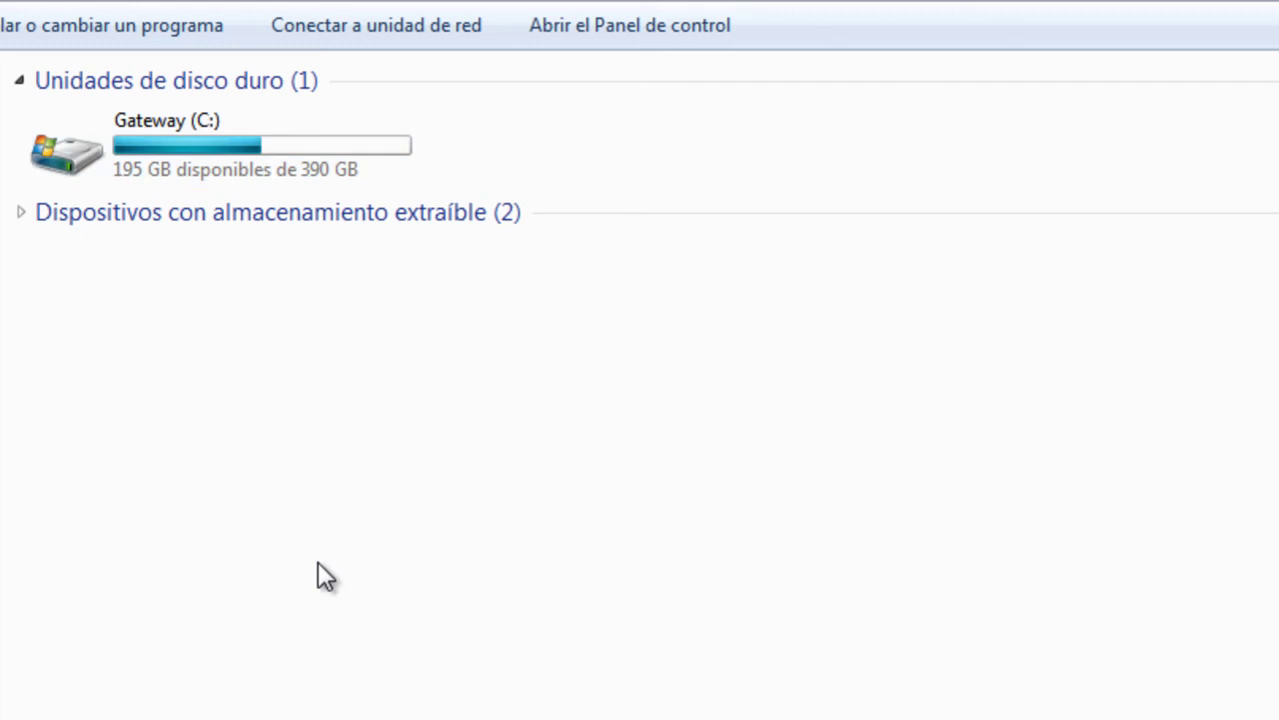
# - Open Bloc de notas and write "Giga Byte" in the blank document
pyautogui.press('super')
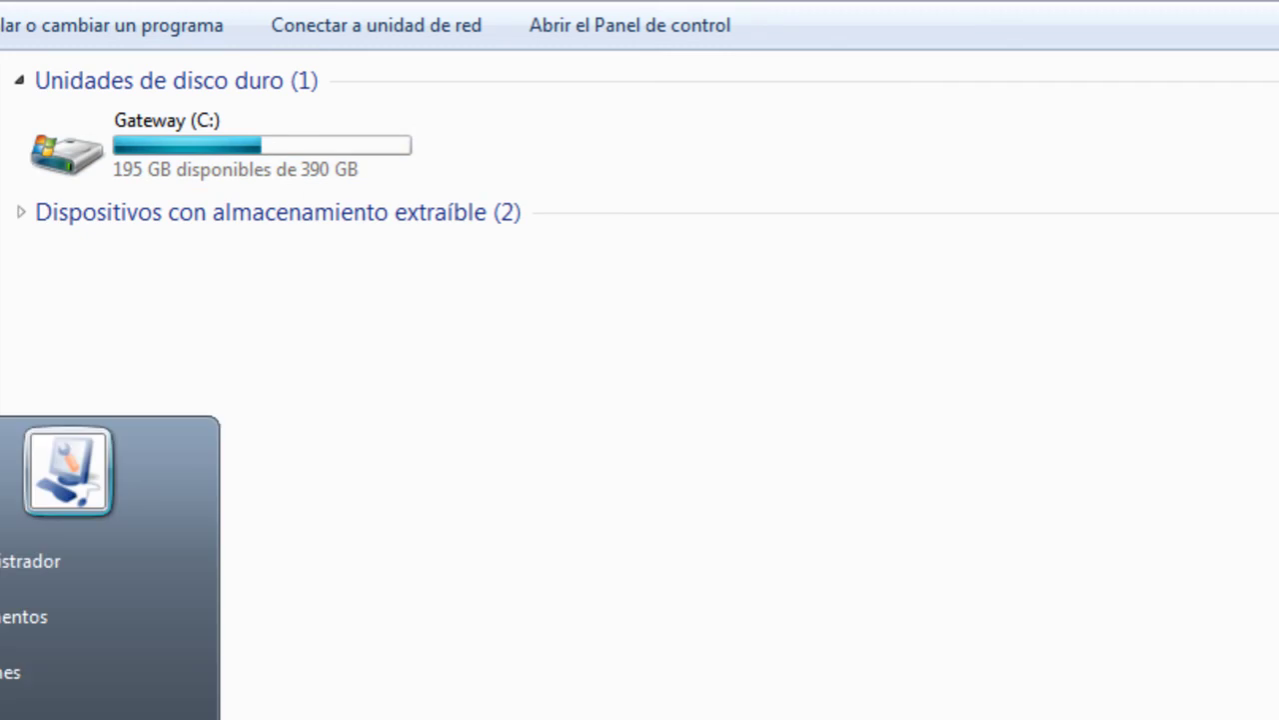
pyautogui.press('Return')
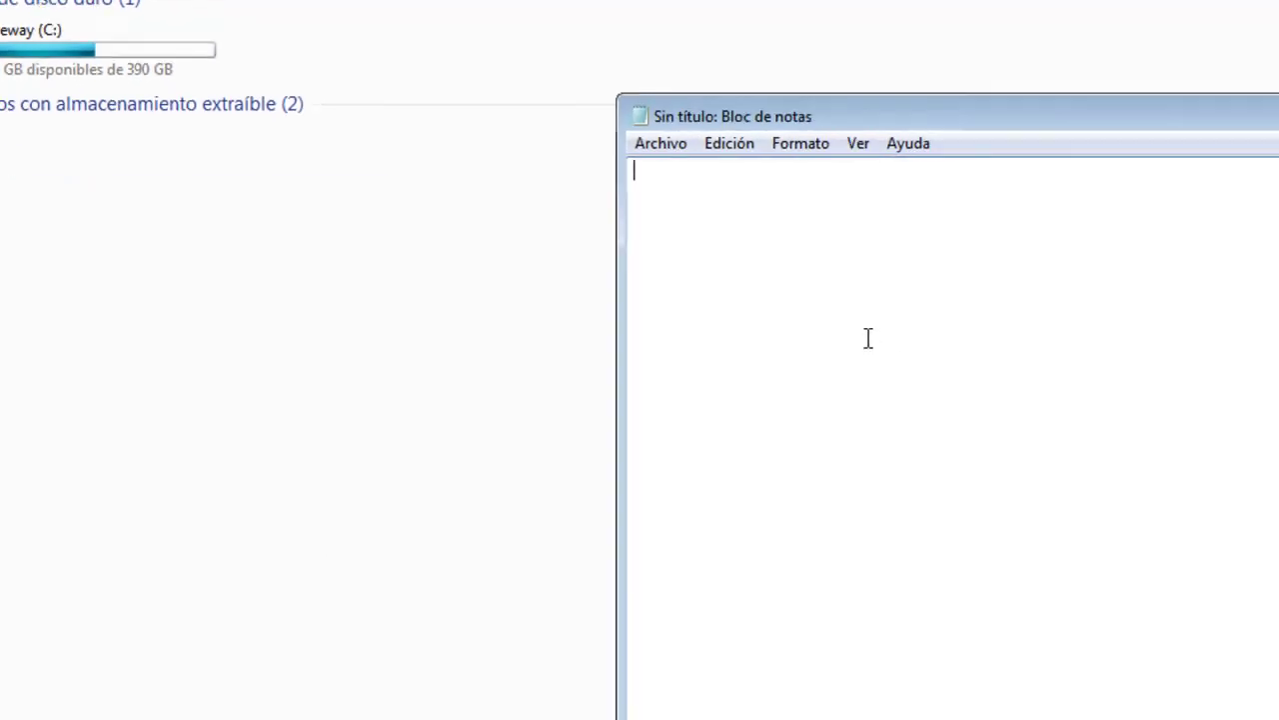
pyautogui.write('Giga B')
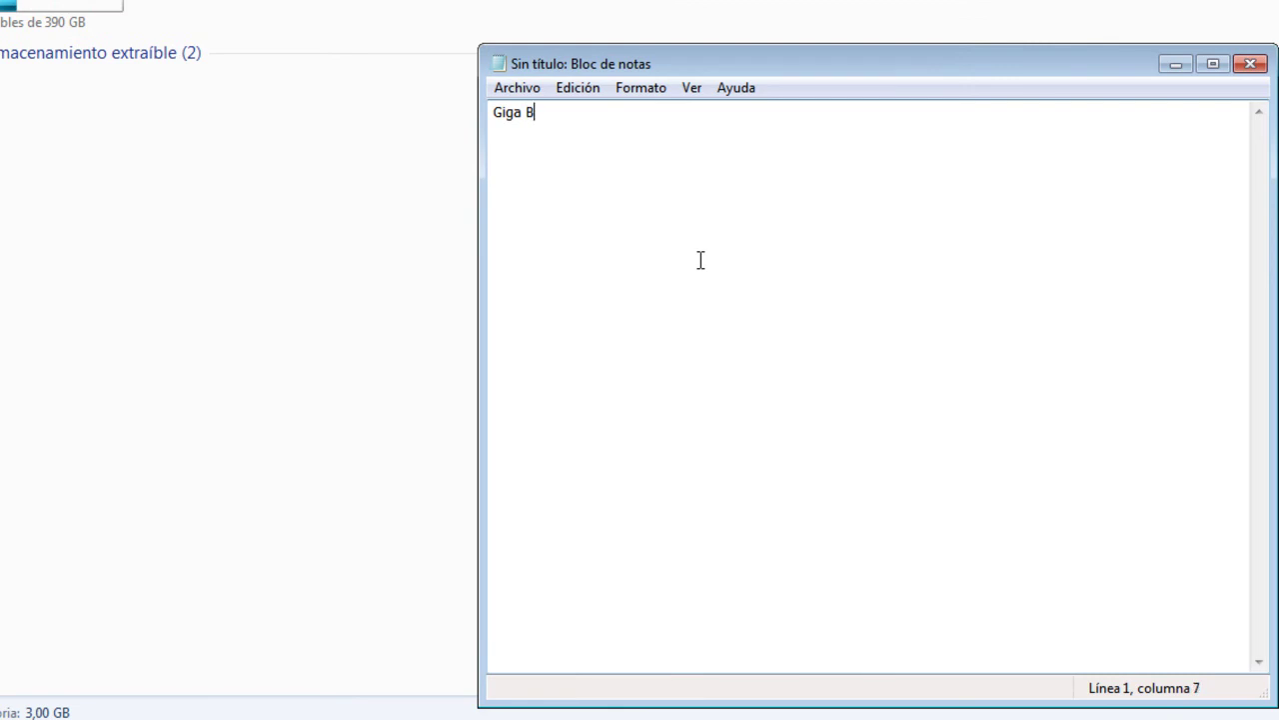
pyautogui.write('yte')
# - Erase the "Giga Byte" text and close the Bloc de notas window
pyautogui.press('Left')
pyautogui.press('BackSpace')
pyautogui.press('BackSpace')
pyautogui.press('BackSpace')
pyautogui.press('BackSpace')
pyautogui.press('BackSpace')
pyautogui.press('BackSpace')
pyautogui.press('BackSpace')
pyautogui.press('BackSpace')
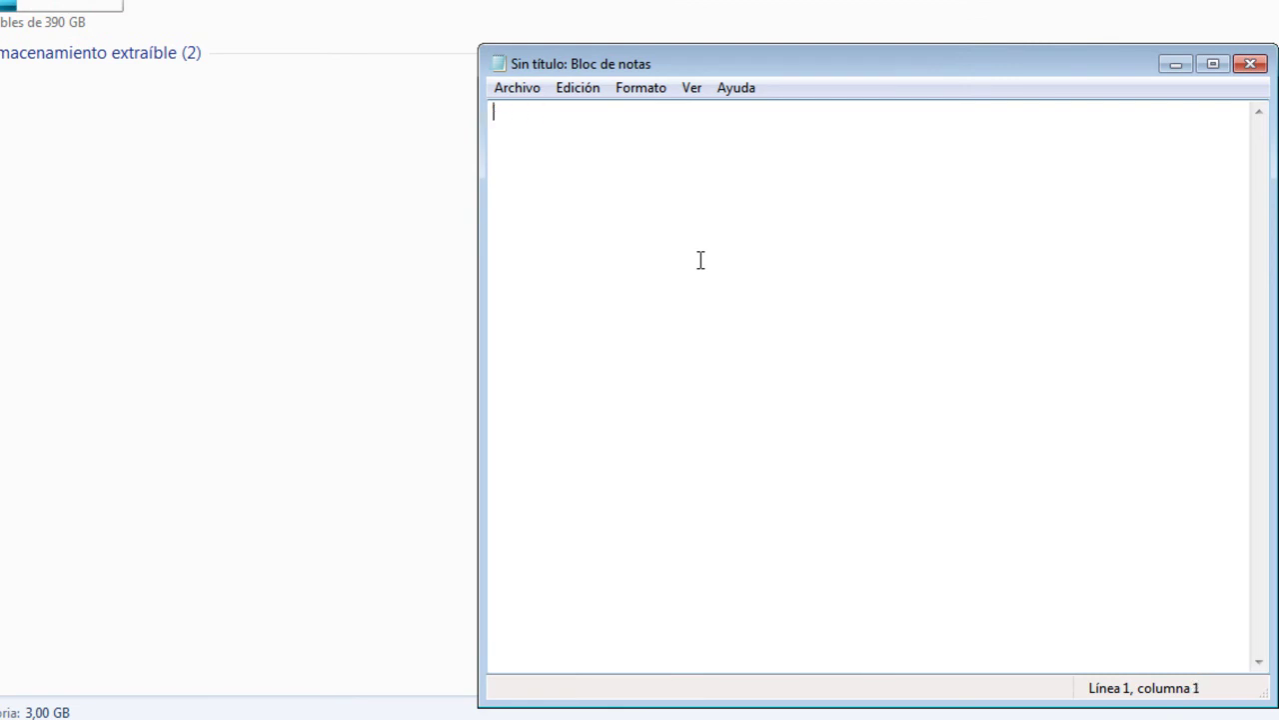
pyautogui.click(1250, 63)
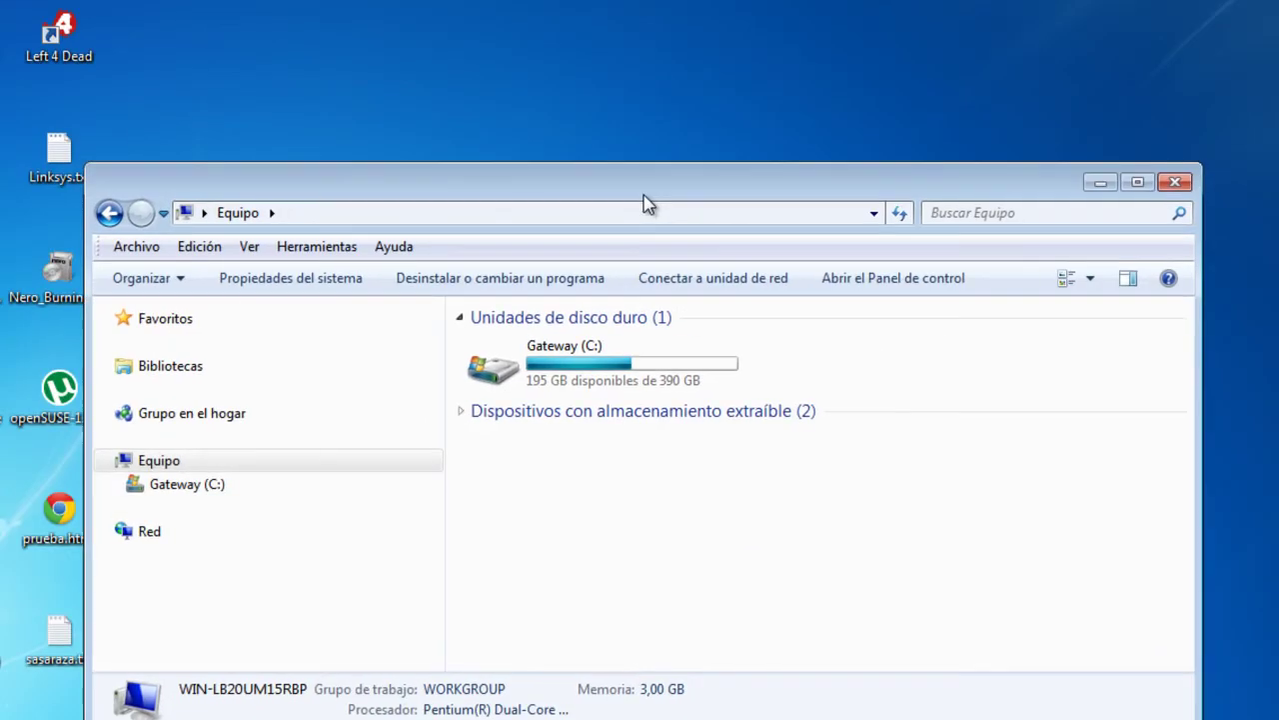
# - Move the Equipo window around the desktop and close it
pyautogui.moveTo(644, 203); pyautogui.dragTo(788, 179)
pyautogui.moveTo(672, 163); pyautogui.dragTo(236, 135)
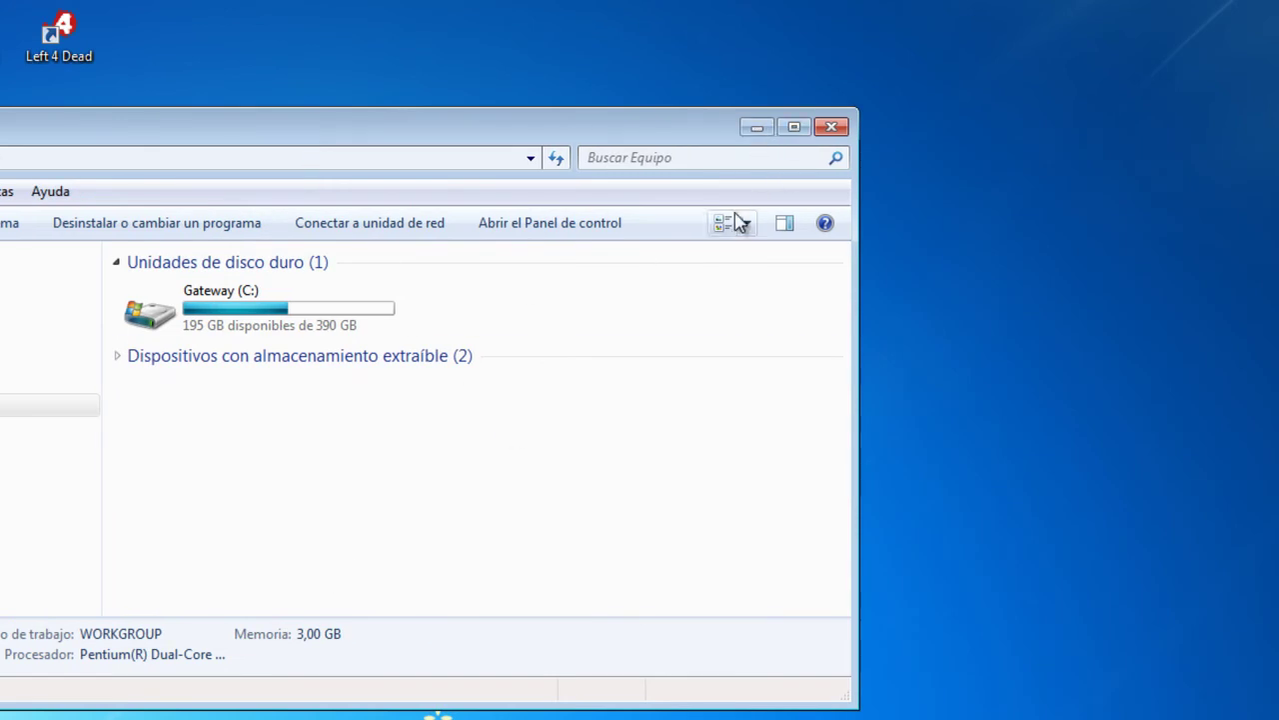
pyautogui.moveTo(588, 145); pyautogui.dragTo(936, 63)
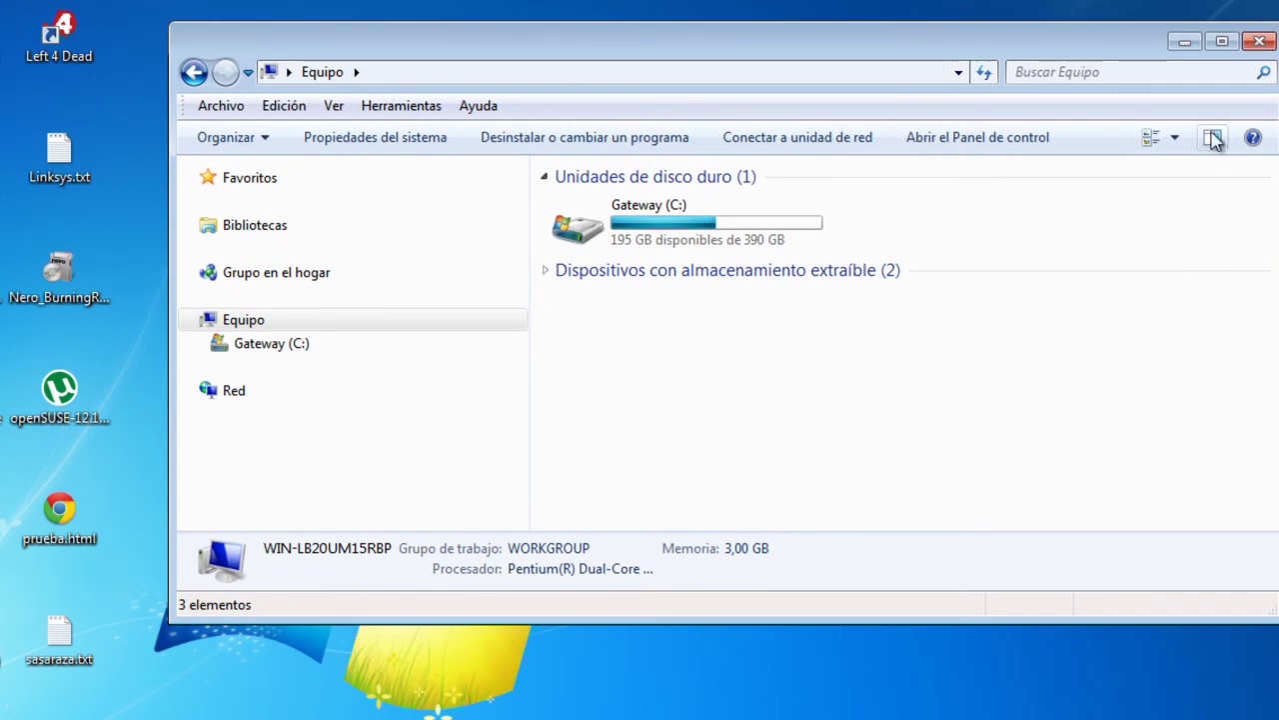
pyautogui.click(1260, 42)
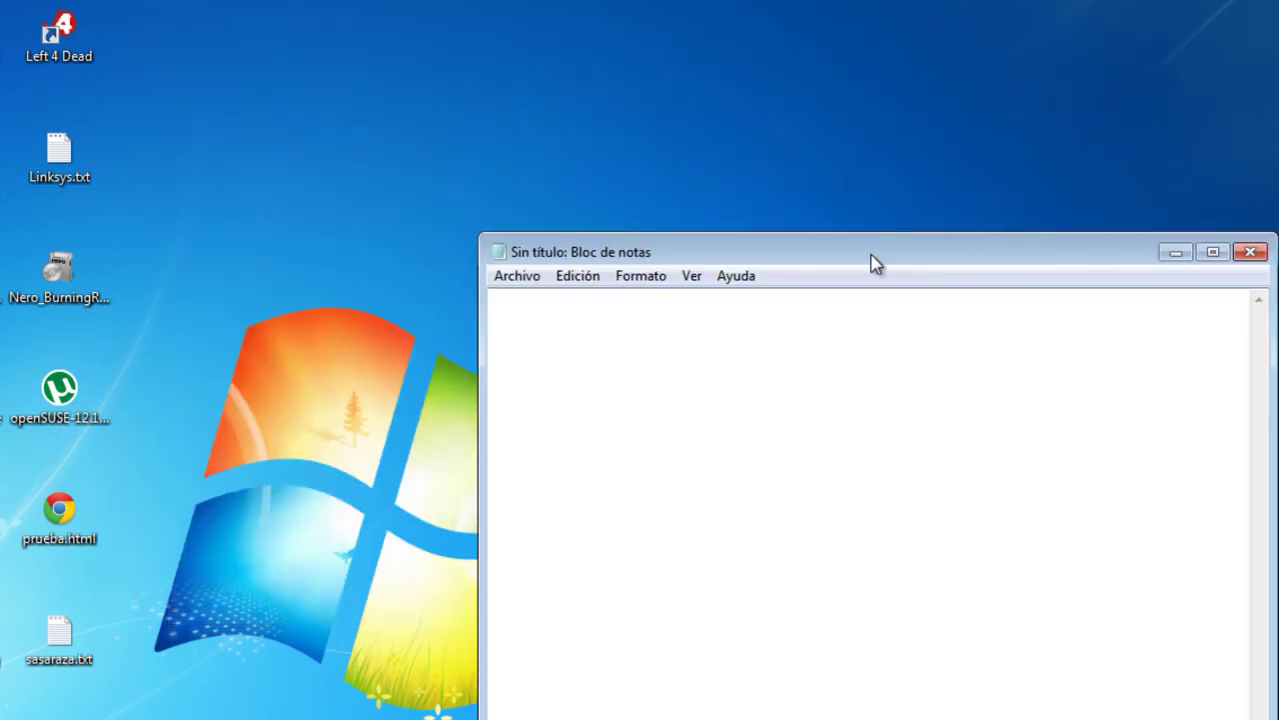
# - Move the blank Bloc de notas window, maximize it, and restore it to a floating window on the desktop
pyautogui.moveTo(871, 262); pyautogui.dragTo(633, 217)
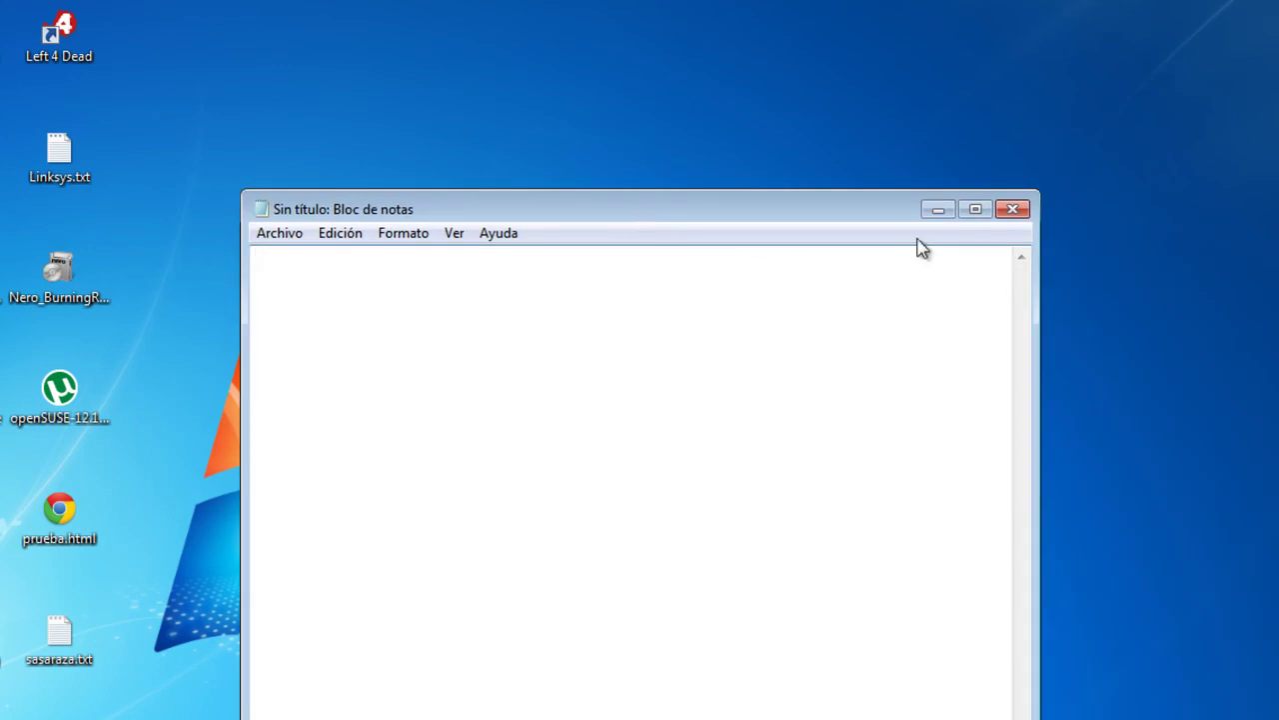
pyautogui.click(977, 215)
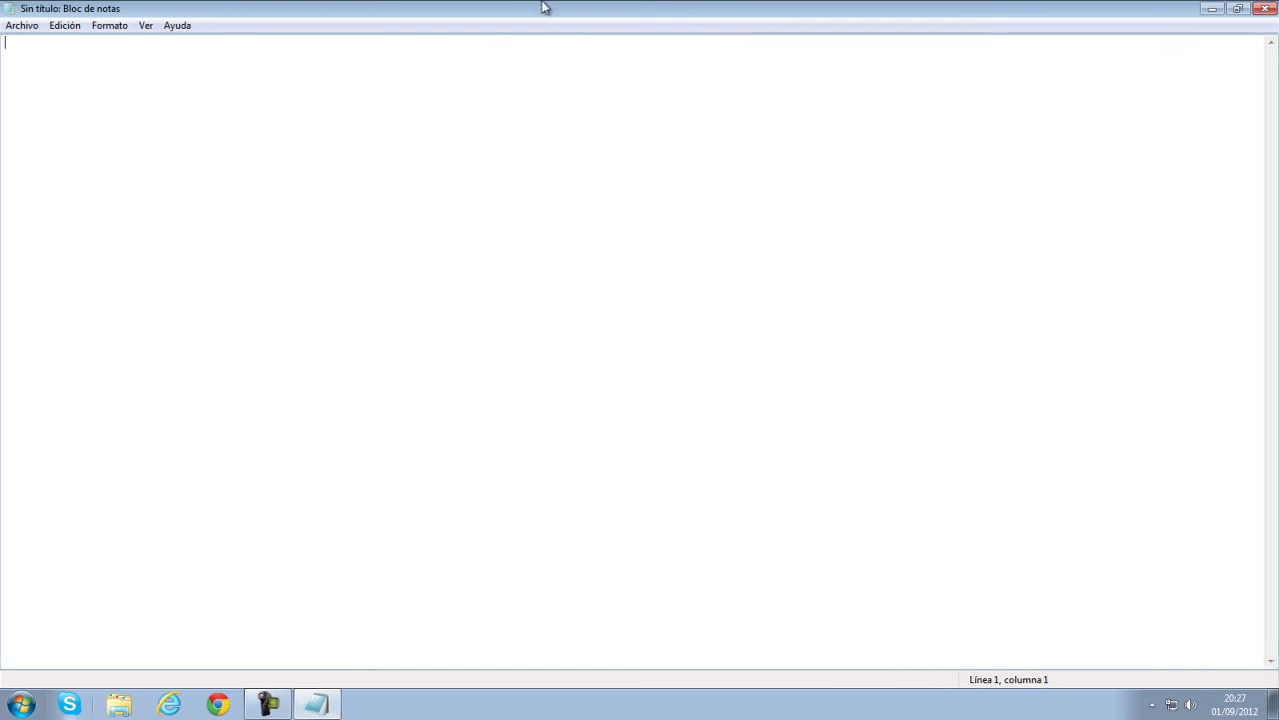
pyautogui.moveTo(469, 14); pyautogui.dragTo(688, 144)
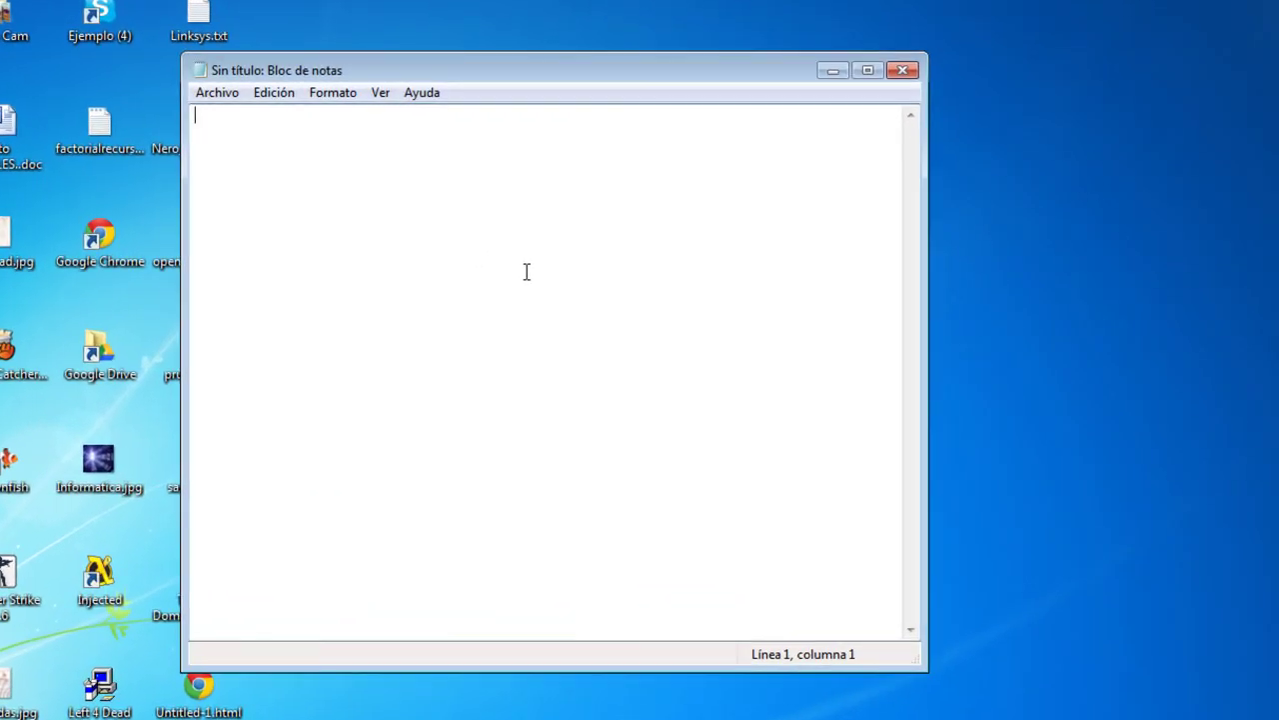
# - Write the storage units byte, kylobye, megabyte, gigabyte and terabyte on separate lines of the note
pyautogui.write('by')
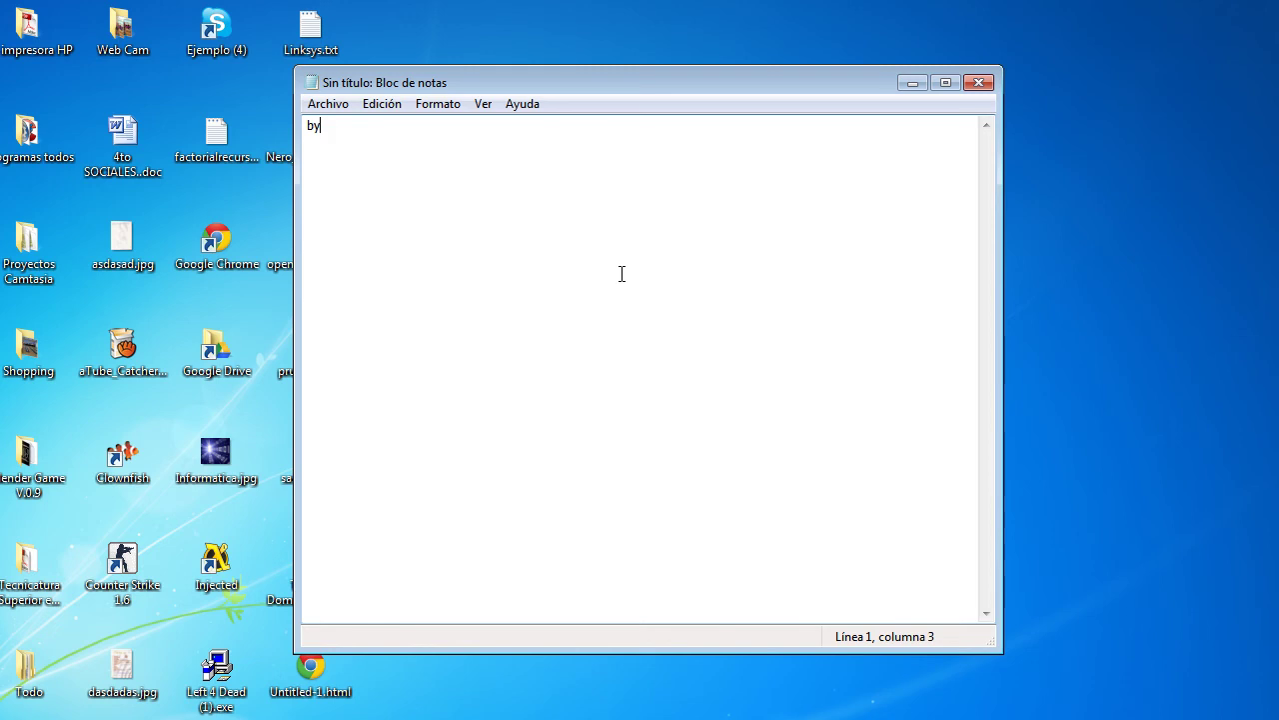
pyautogui.write('te k')
pyautogui.write('yl')
pyautogui.write('obye ')
pyautogui.write('megabyte ')
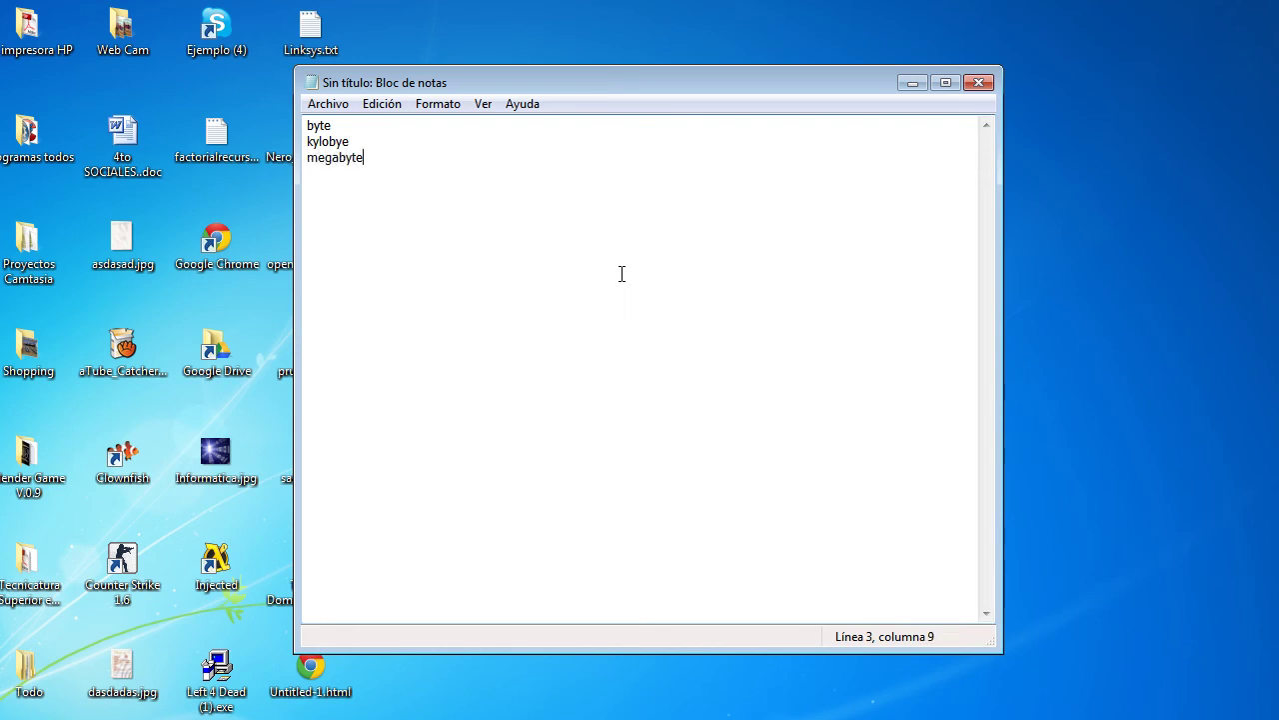
pyautogui.write('gigabyte')
pyautogui.press('Return')
pyautogui.write('terabyte')
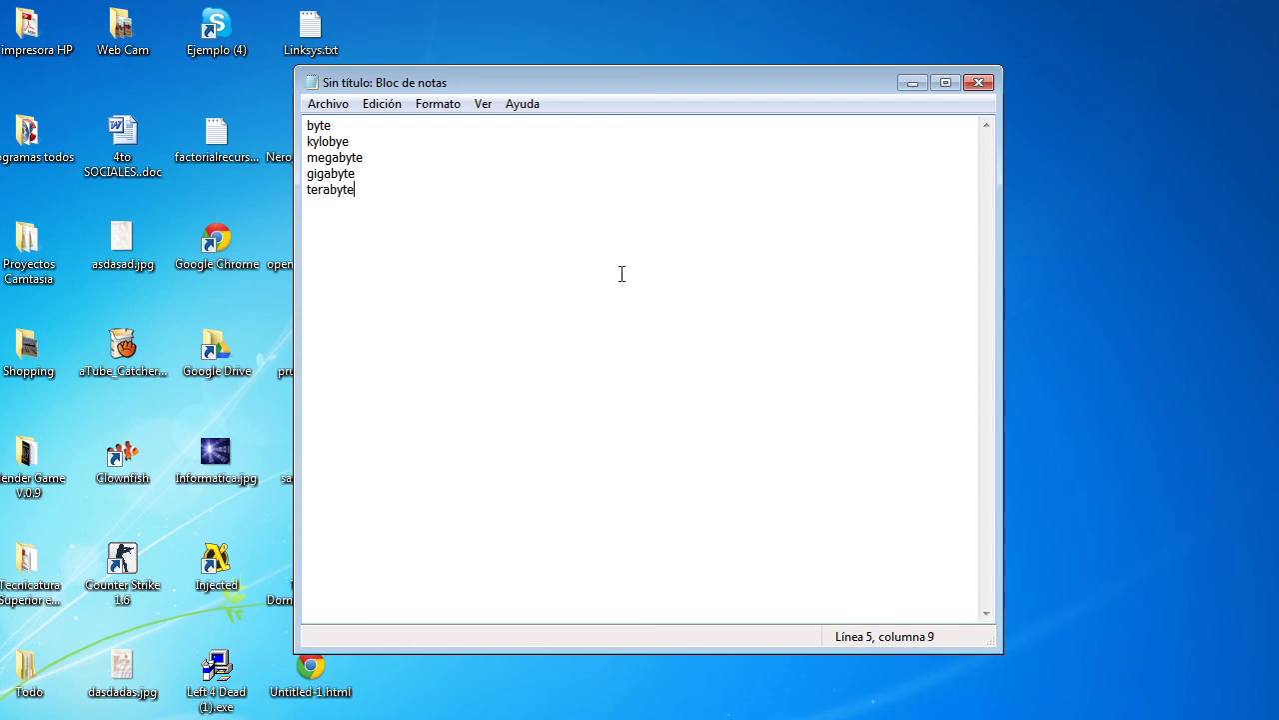
# - Add the abbreviations to the five lines: "= b" for byte, "= kb" for kylobye, "=mb", "=gb" and "=tb" for the others
pyautogui.press('Up')
pyautogui.press('Up')
pyautogui.press('Up')
pyautogui.write('= b')
pyautogui.press('Down')
pyautogui.write('= b')
pyautogui.press('BackSpace')
pyautogui.write('kb')
pyautogui.press('BackSpace')
pyautogui.write('=')
pyautogui.press('BackSpace')
pyautogui.write('=mb')
pyautogui.press('Down')
pyautogui.write('=gb')
pyautogui.press('Down')
pyautogui.write('=tb')
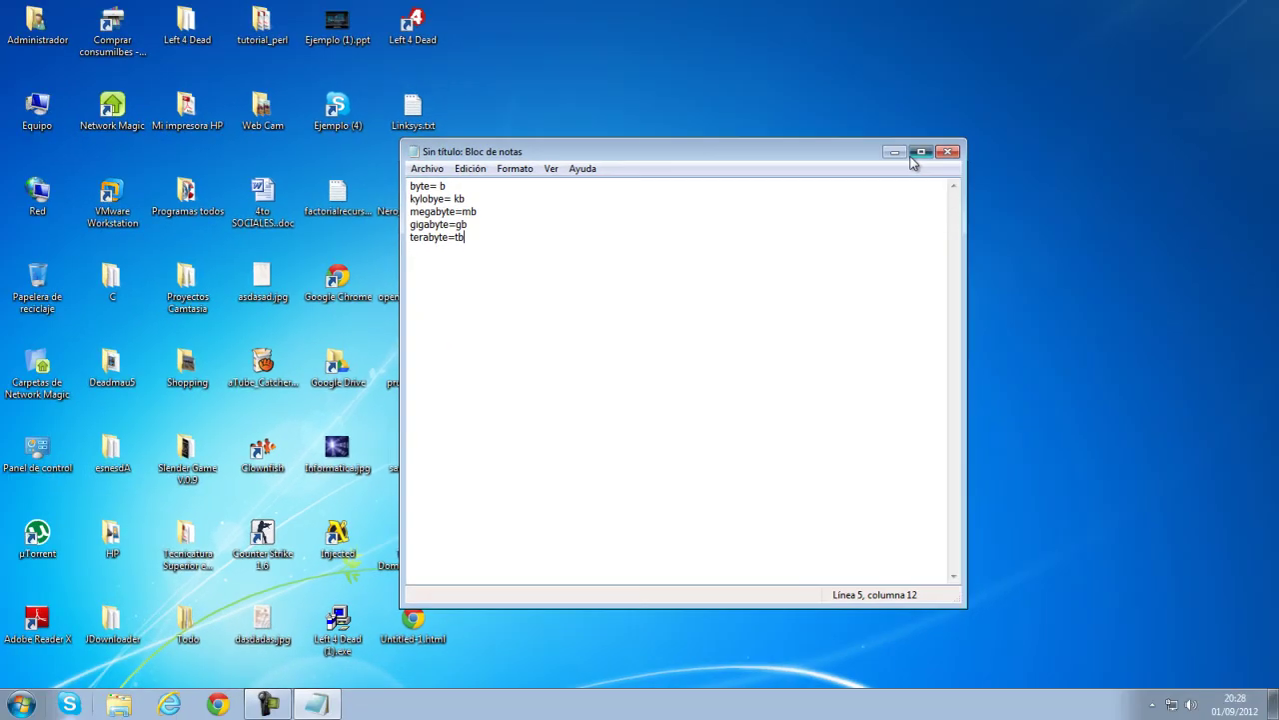
# - Maximize the note and highlight the byte, terabyte, gigabyte and megabyte lines in turn
pyautogui.click(946, 82)
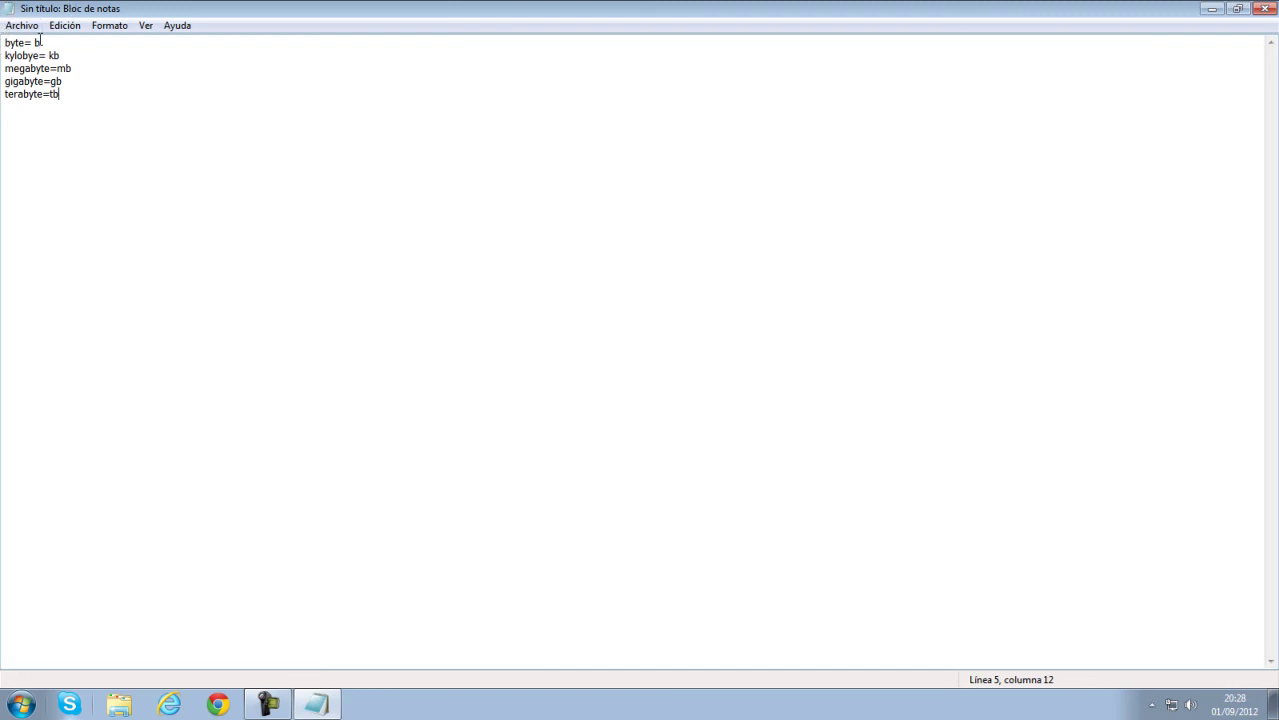
pyautogui.moveTo(43, 42); pyautogui.dragTo(2, 43)
pyautogui.click(130, 200)
pyautogui.moveTo(6, 98); pyautogui.dragTo(79, 95)
pyautogui.moveTo(62, 82); pyautogui.dragTo(5, 84)
pyautogui.click(83, 128)
pyautogui.moveTo(67, 81); pyautogui.dragTo(4, 94)
pyautogui.click(51, 93)
pyautogui.click(53, 94)
pyautogui.doubleClick(40, 67)
pyautogui.doubleClick(29, 67)
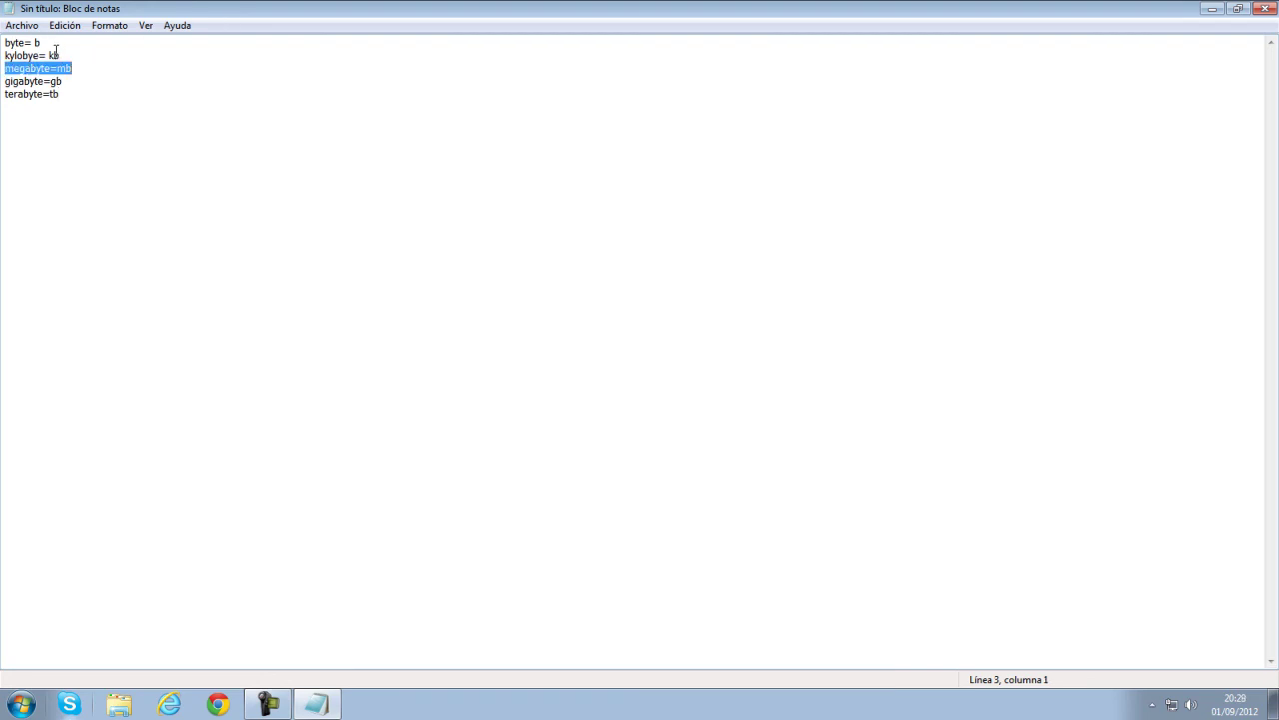
# - Highlight the kylobye line and the byte line of the note, and clear the selection
pyautogui.doubleClick(54, 55)
pyautogui.doubleClick(54, 55)
pyautogui.click(76, 55)
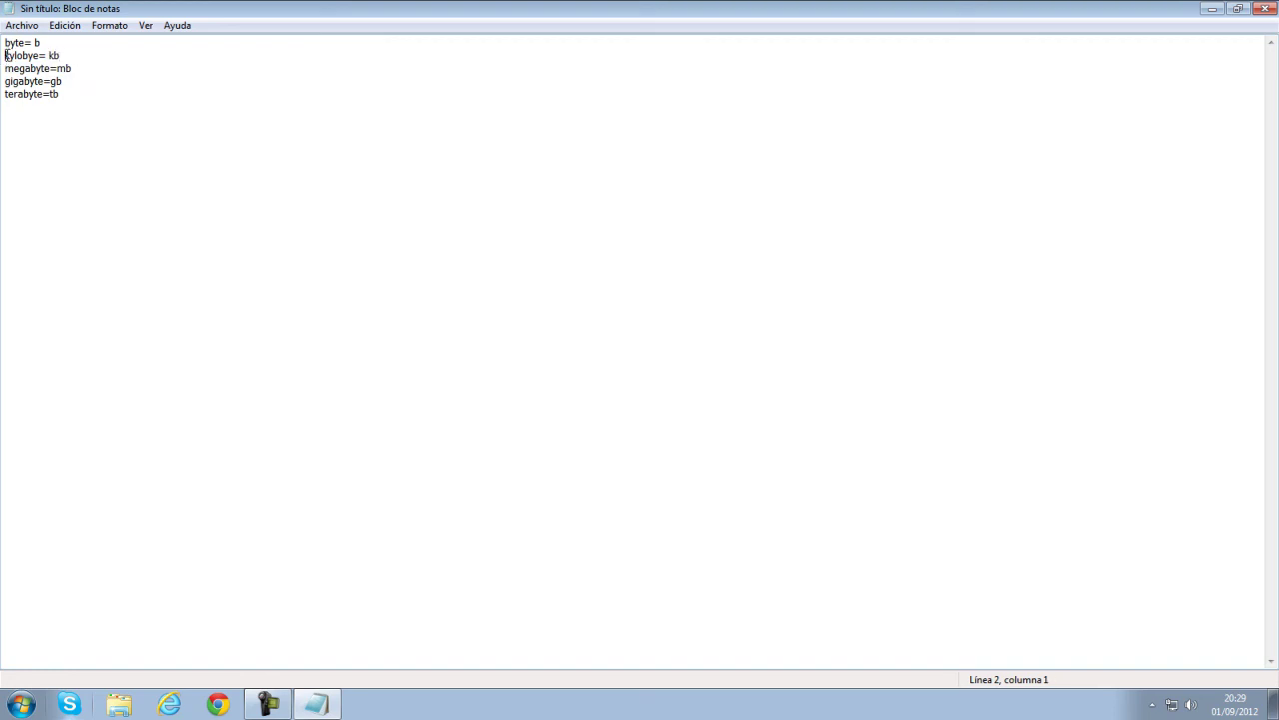
pyautogui.moveTo(6, 56); pyautogui.dragTo(51, 61)
pyautogui.click(67, 56)
pyautogui.doubleClick(57, 41)
pyautogui.click(228, 201)
# - Restore the note to a floating window, highlight its kylobye line once more, and make the window smaller
pyautogui.moveTo(391, 17); pyautogui.dragTo(799, 104)
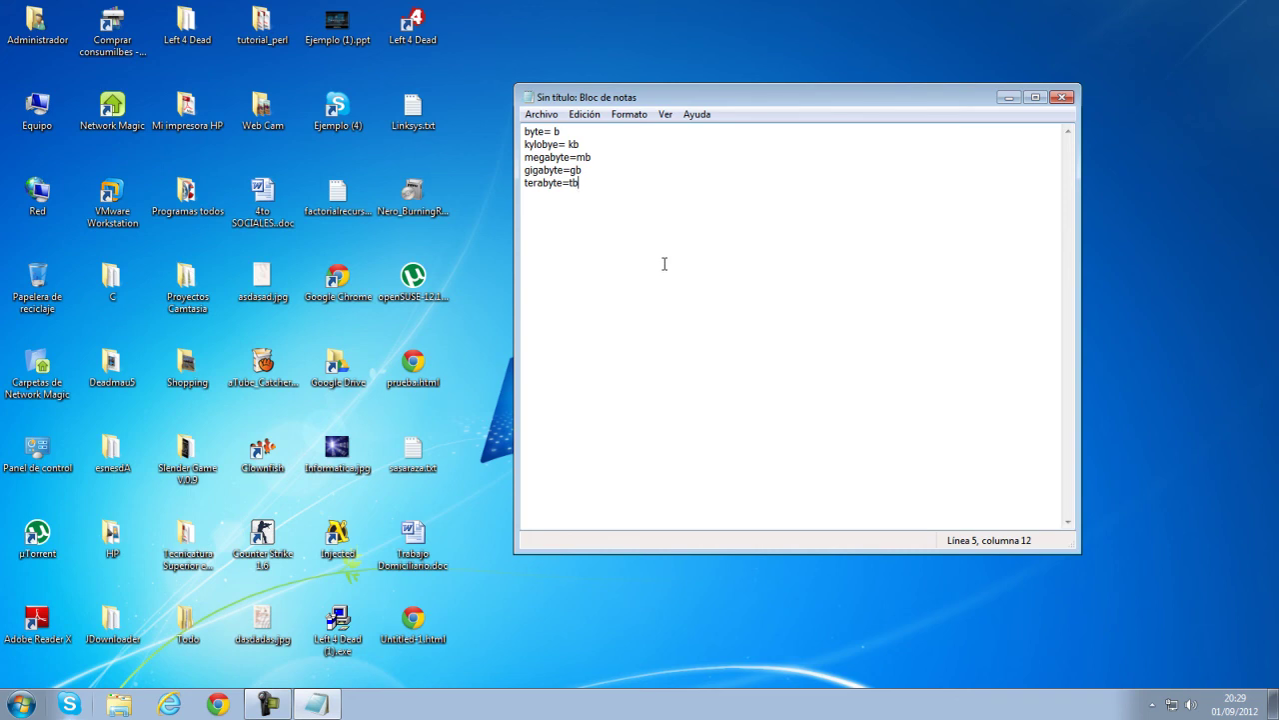
pyautogui.moveTo(527, 144); pyautogui.dragTo(588, 145)
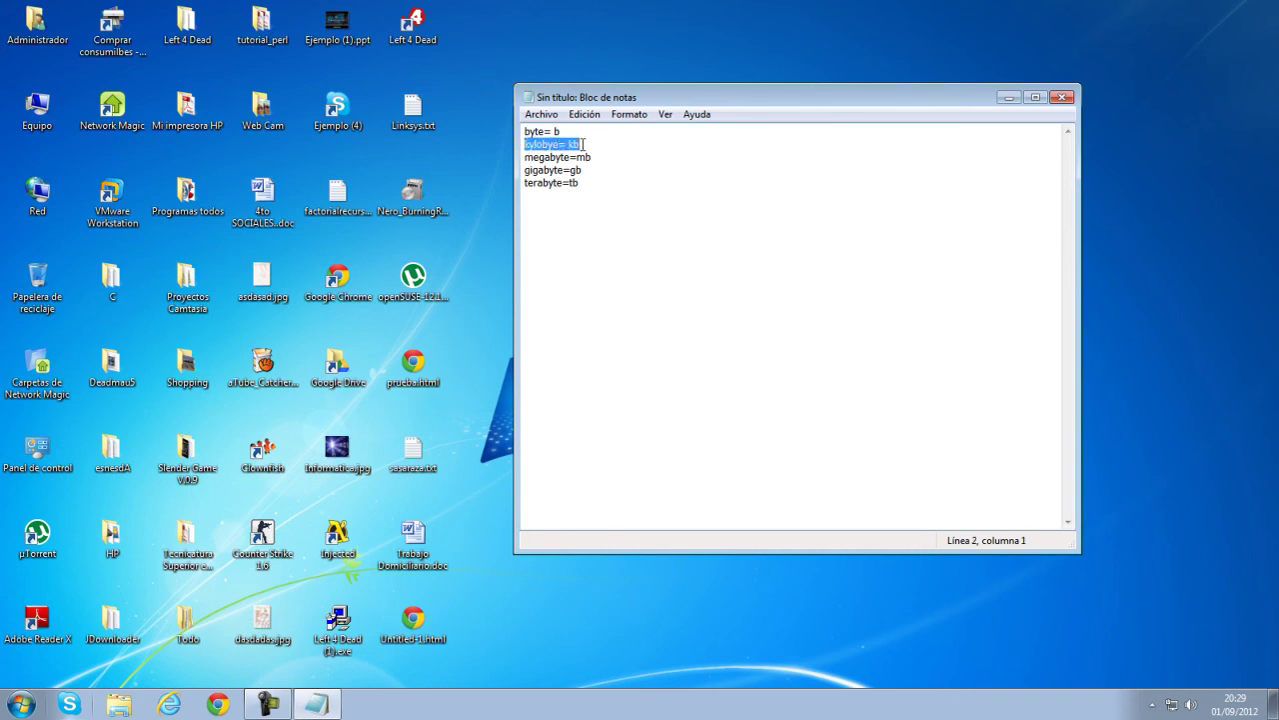
pyautogui.click(694, 282)
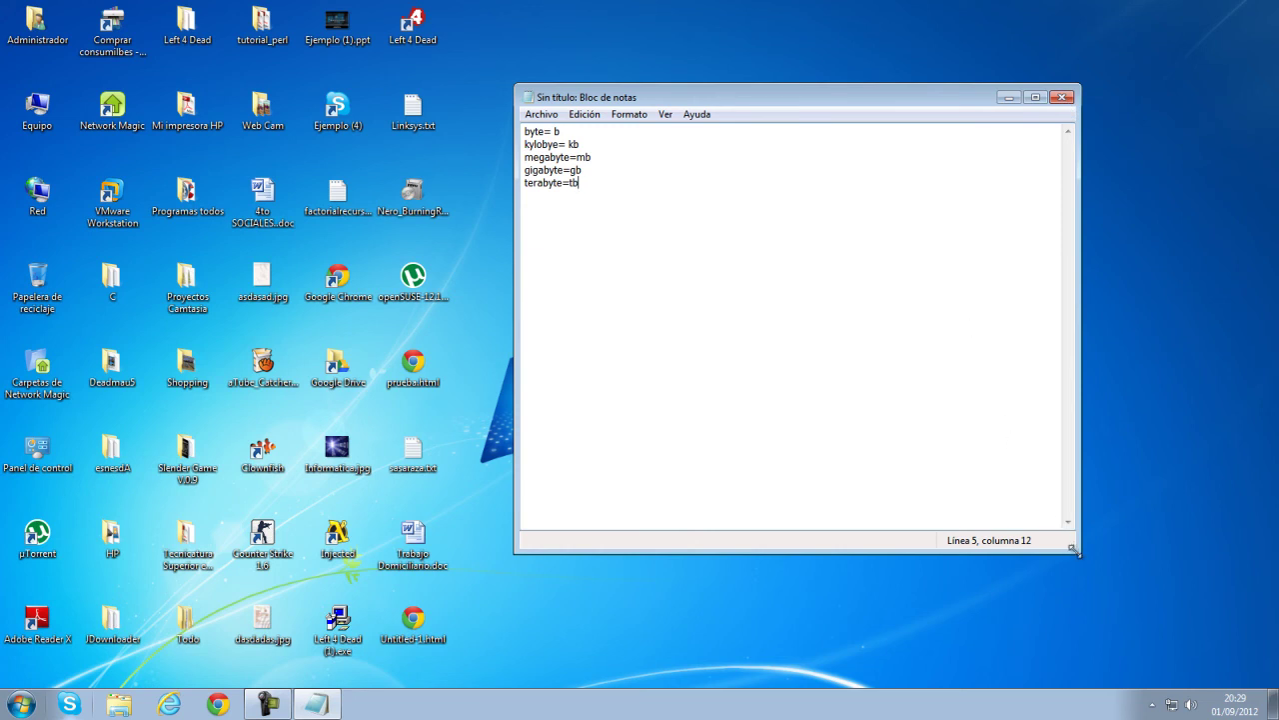
pyautogui.moveTo(1077, 549); pyautogui.dragTo(877, 499)
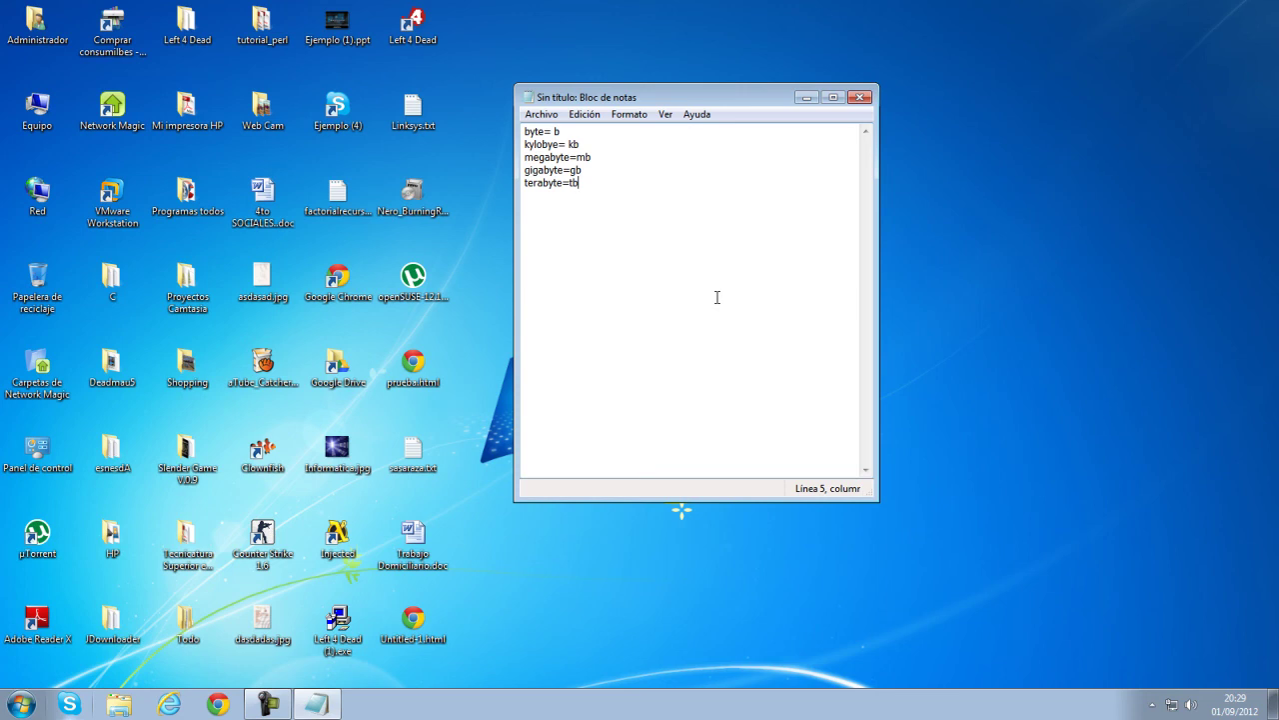
# - Close Bloc de notas without saving the note and minimize the screen recorder window
pyautogui.click(860, 97)
pyautogui.click(661, 362)
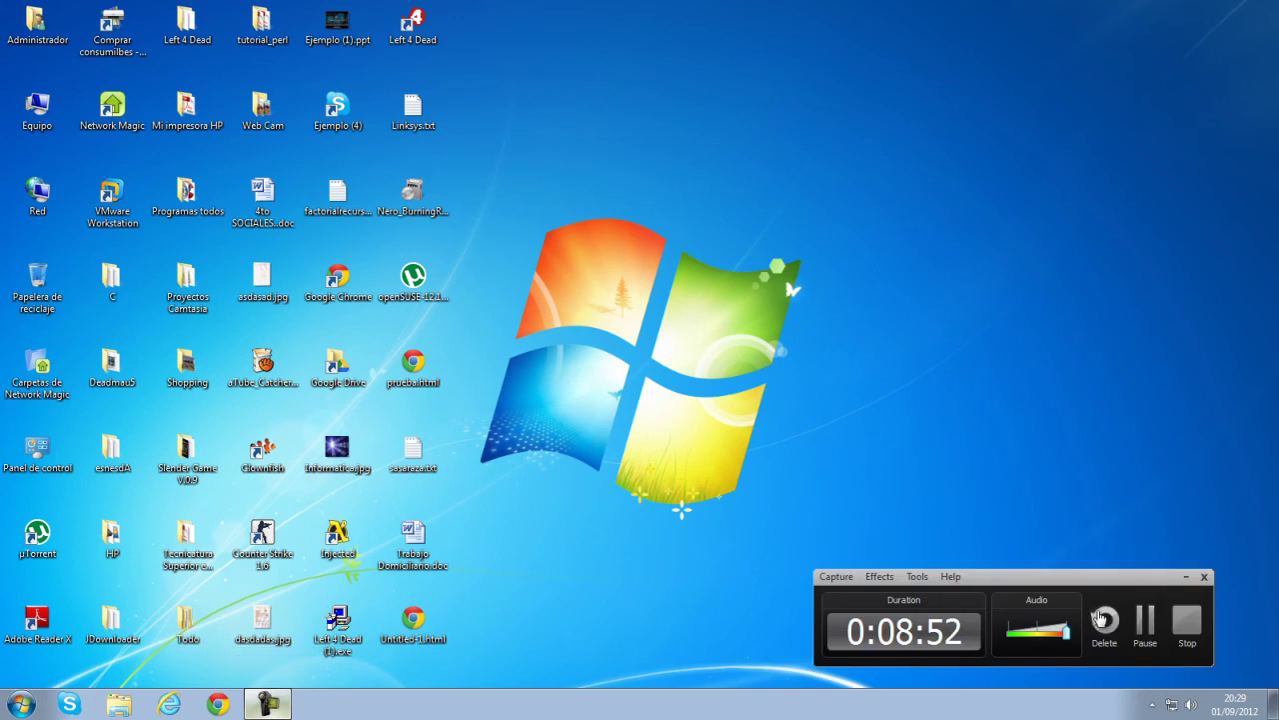
pyautogui.click(1181, 577)
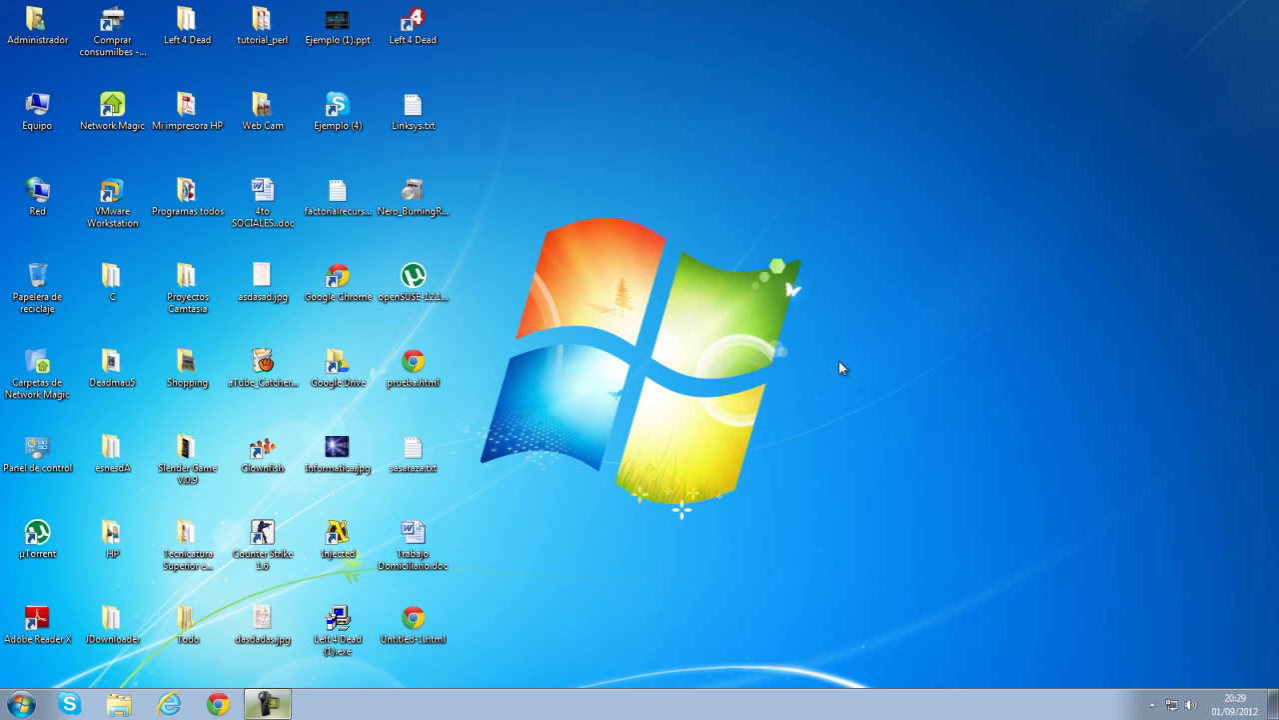
# - Open the Resolución de pantalla settings from the desktop
pyautogui.rightClick(840, 362)
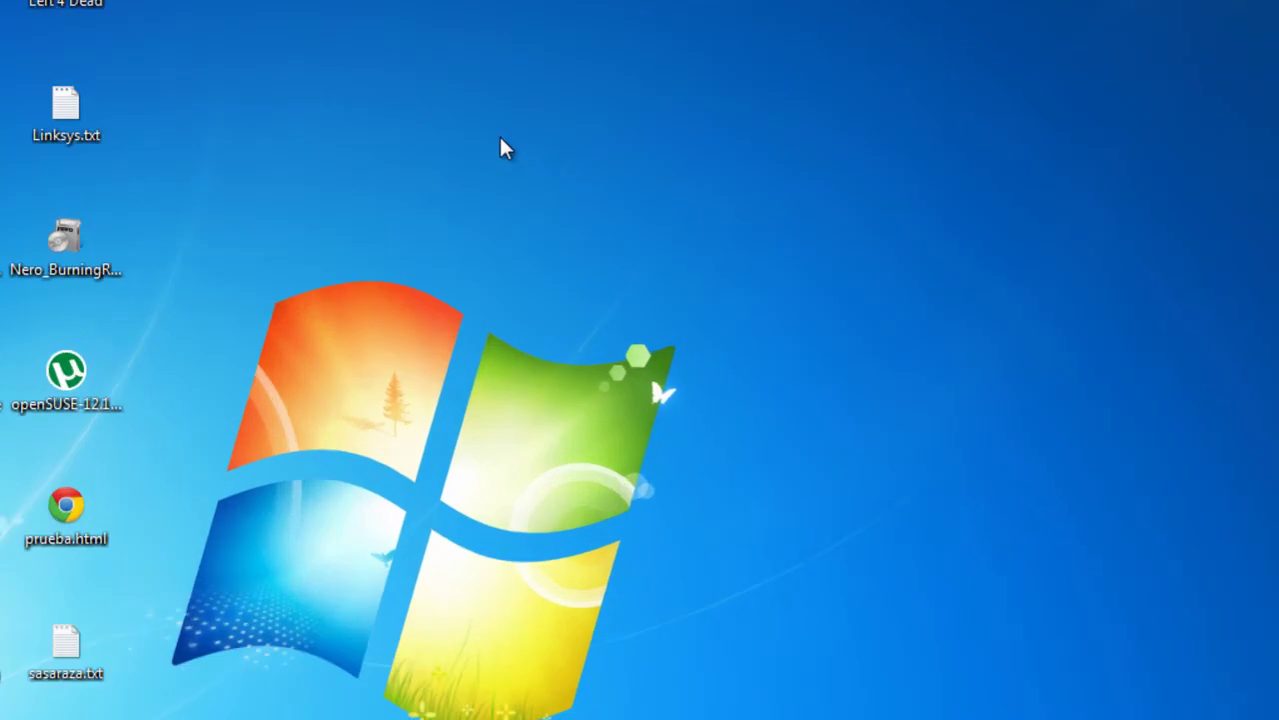
pyautogui.rightClick(689, 128)
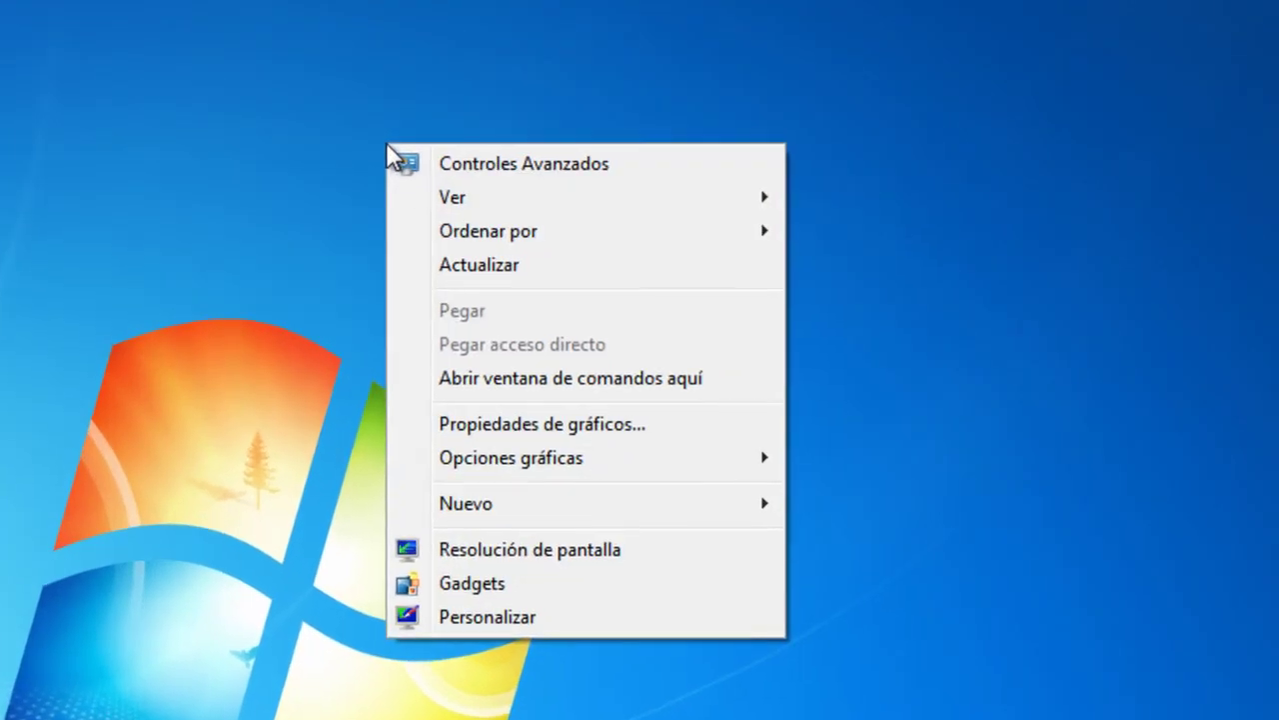
pyautogui.click(529, 549)
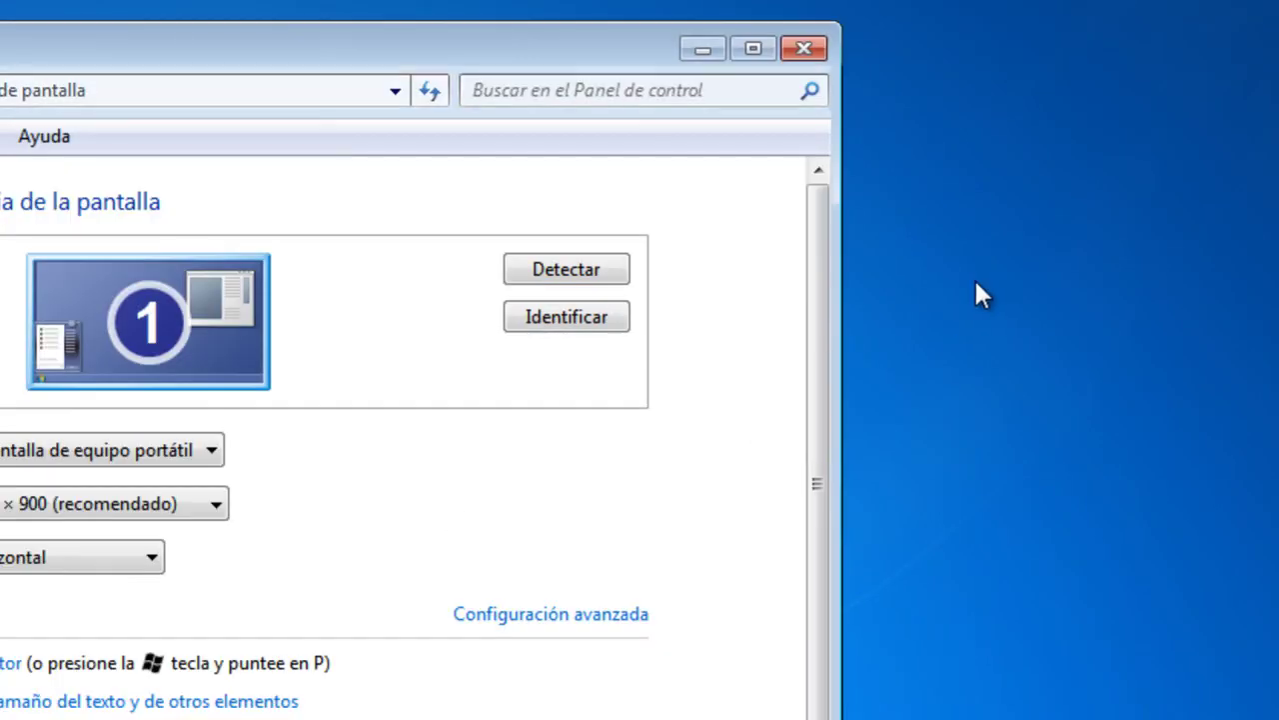
# - Open the desktop's Gadgets gallery and Personalización window, and minimize both to return to Resolución de pantalla
pyautogui.rightClick(977, 284)
pyautogui.click(1089, 715)
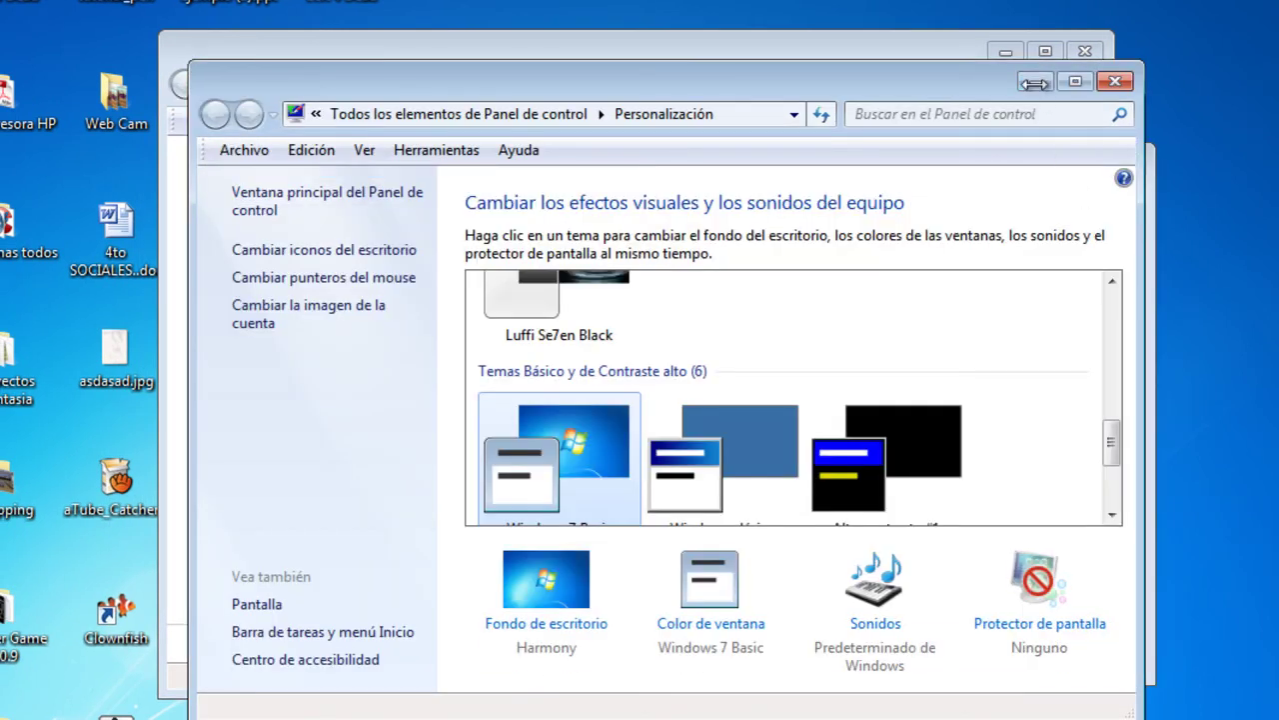
pyautogui.click(1035, 82)
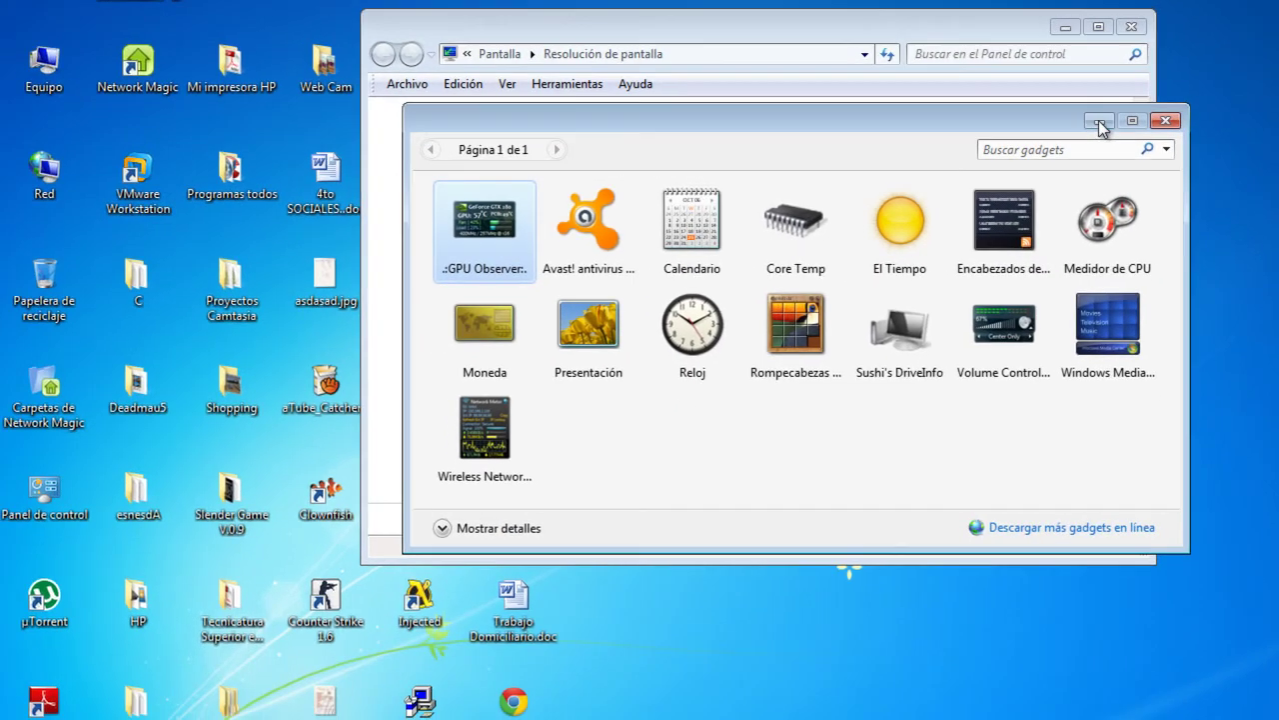
pyautogui.click(1056, 163)
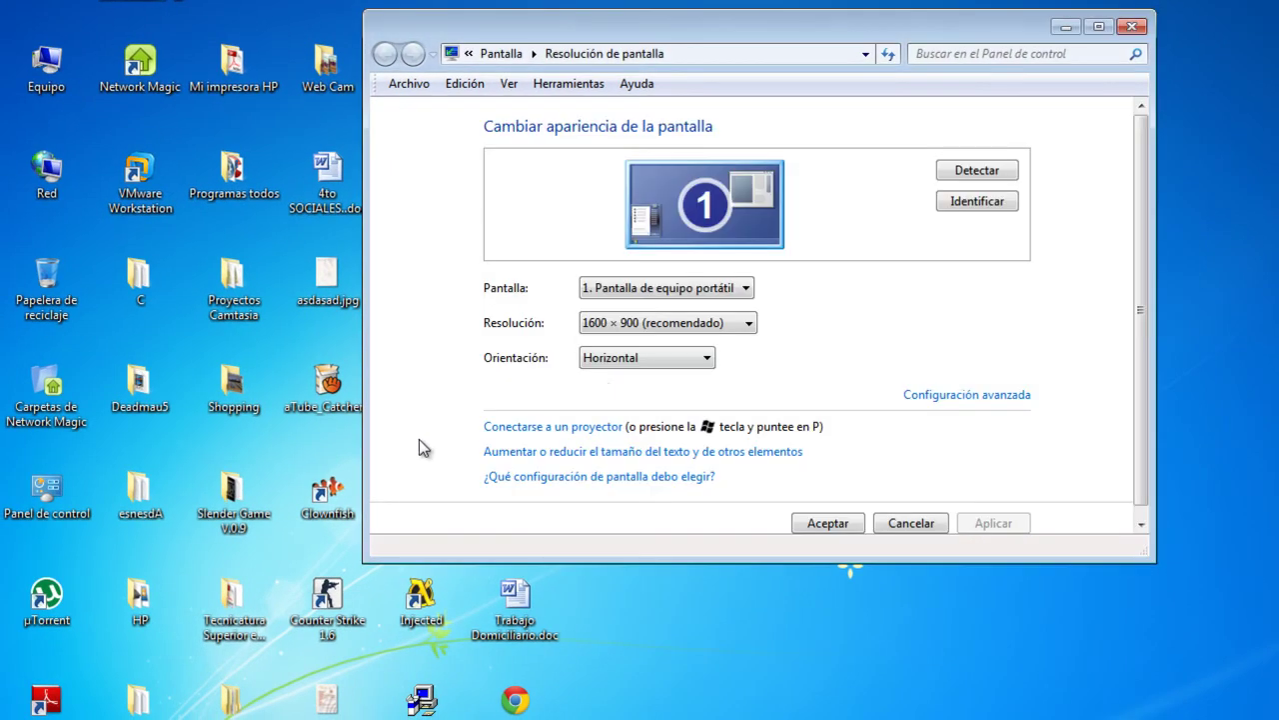
pyautogui.scroll(-1, 566, 320)
pyautogui.scroll(1, 556, 250)
pyautogui.scroll(-1, 550, 200)
pyautogui.scroll(1, 548, 158)
pyautogui.scroll(-1, 580, 148)
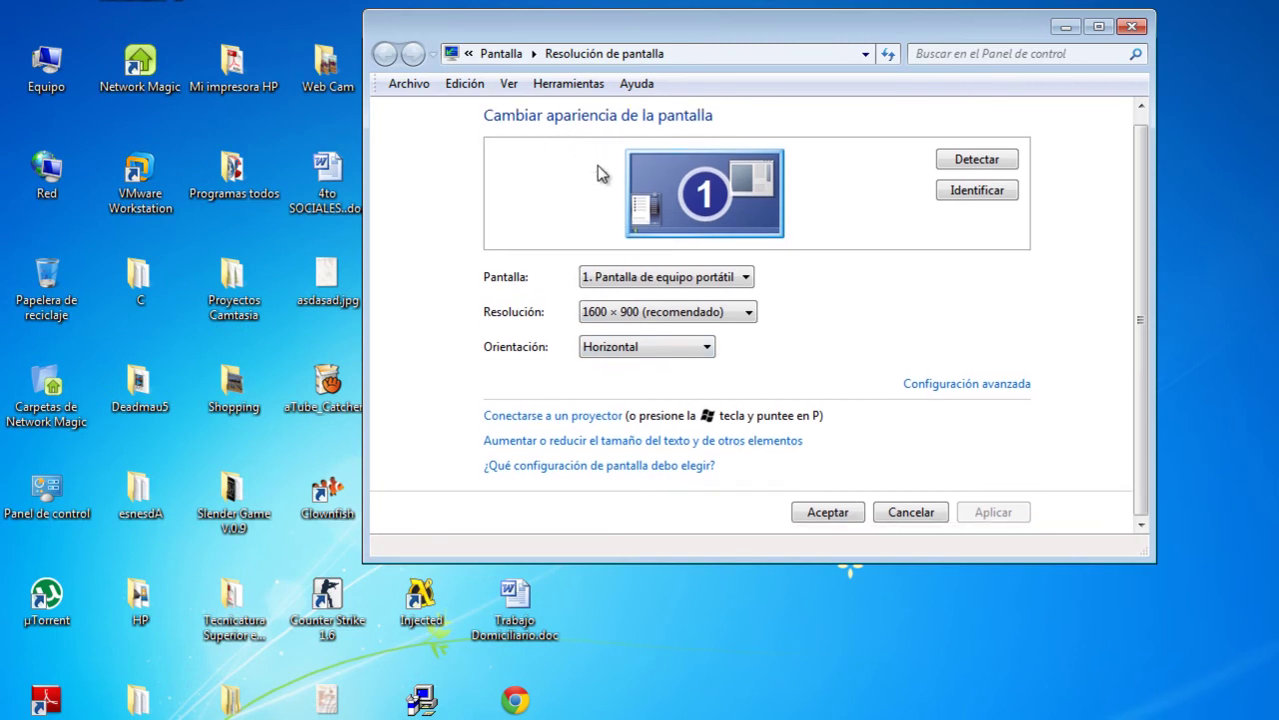
pyautogui.scroll(1, 600, 170)
pyautogui.scroll(-1, 883, 152)
pyautogui.scroll(1, 882, 157)
pyautogui.scroll(-1, 883, 157)
pyautogui.scroll(1, 879, 159)
# - Set the screen orientation to Vertical and lower the resolution to 600 × 800
pyautogui.click(677, 363)
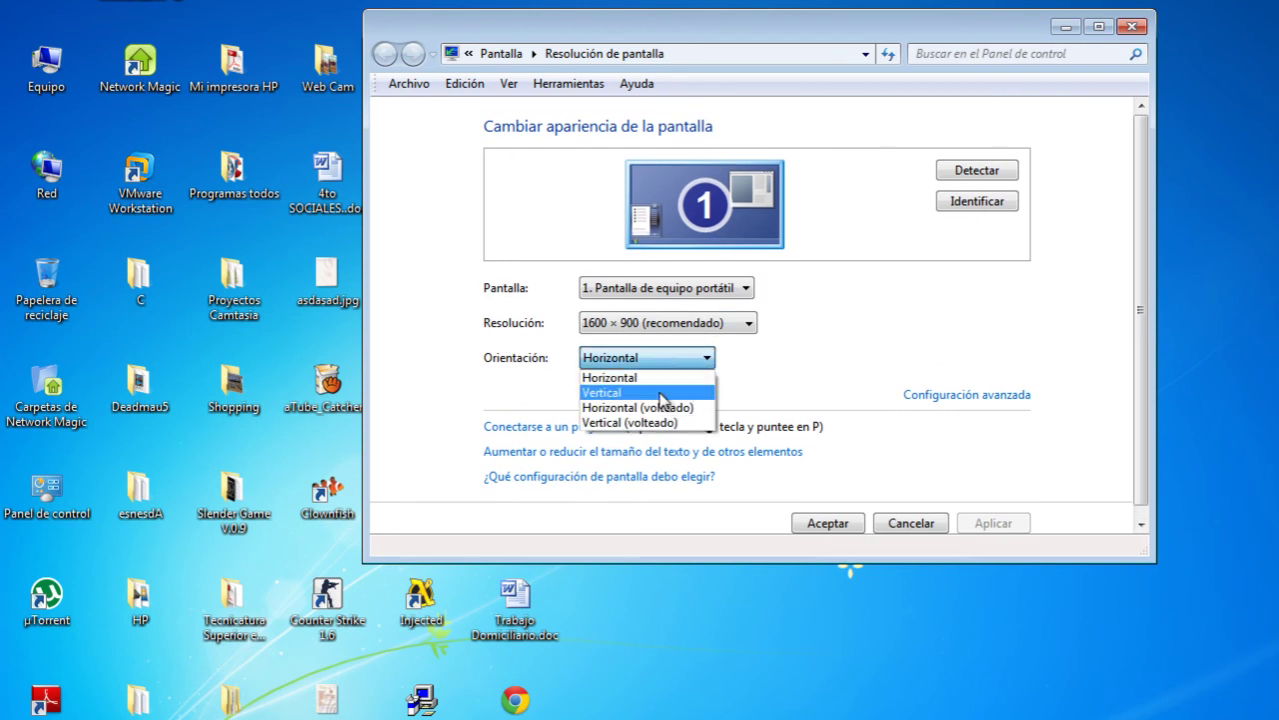
pyautogui.click(441, 378)
pyautogui.press('Down')
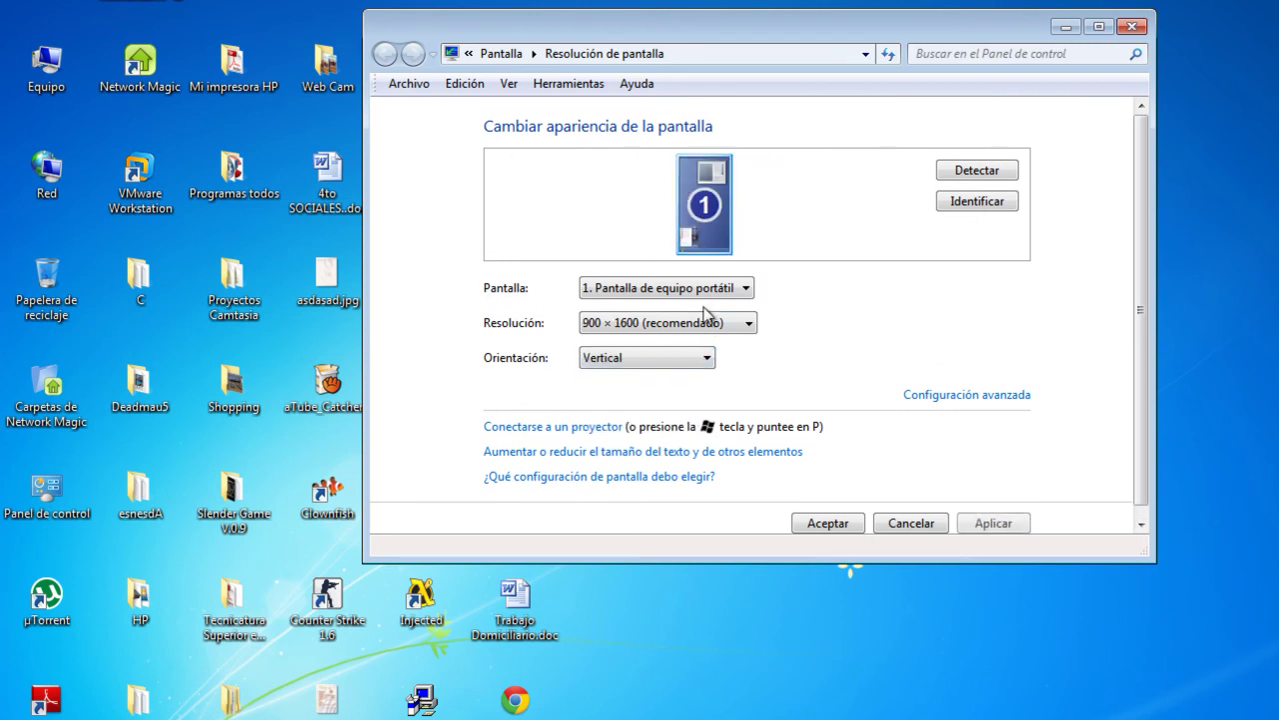
pyautogui.click(680, 321)
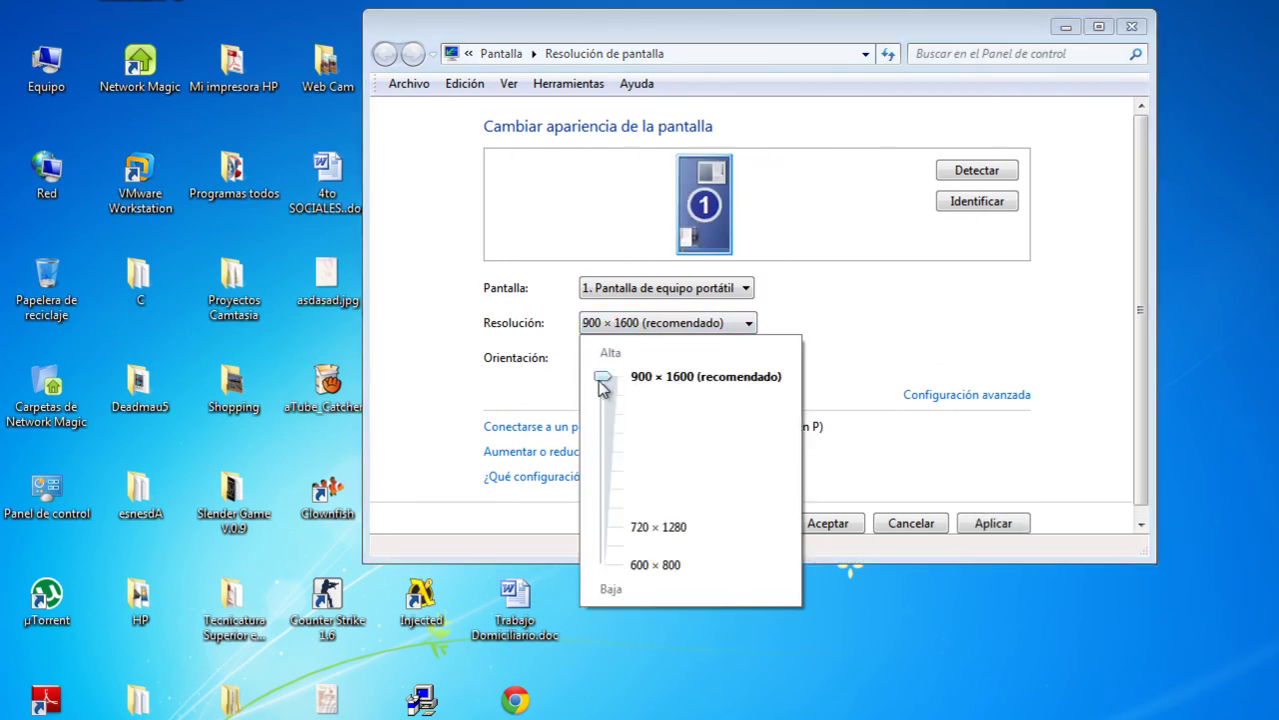
pyautogui.moveTo(604, 380); pyautogui.dragTo(626, 631)
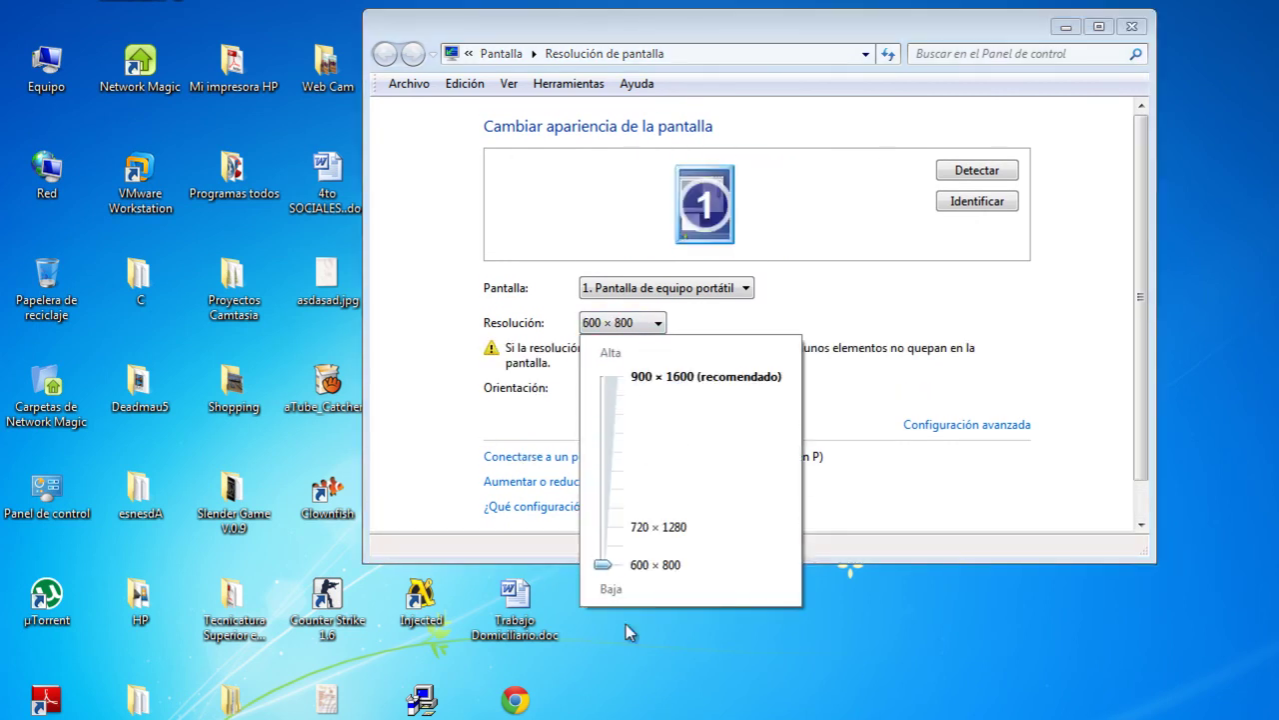
# - Apply the vertical 600 × 800 display configuration and revert to the previous screen settings
pyautogui.click(405, 428)
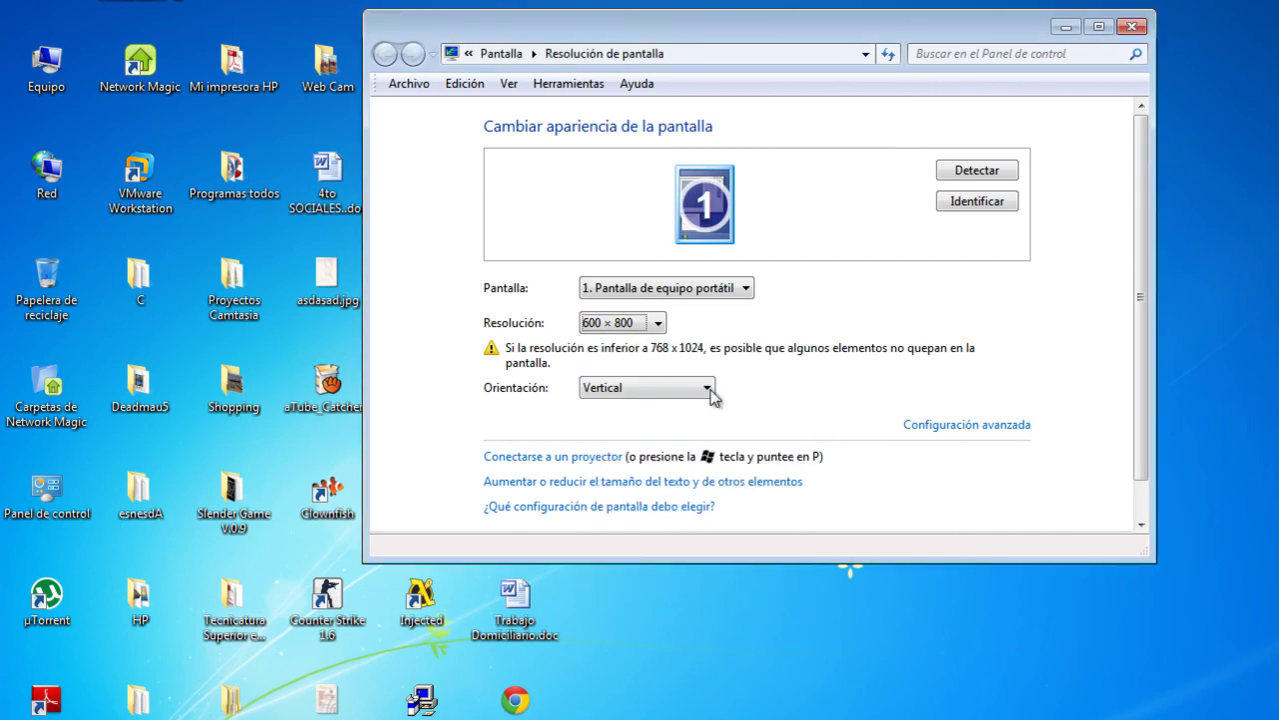
pyautogui.moveTo(1137, 285); pyautogui.dragTo(1141, 400)
pyautogui.click(992, 511)
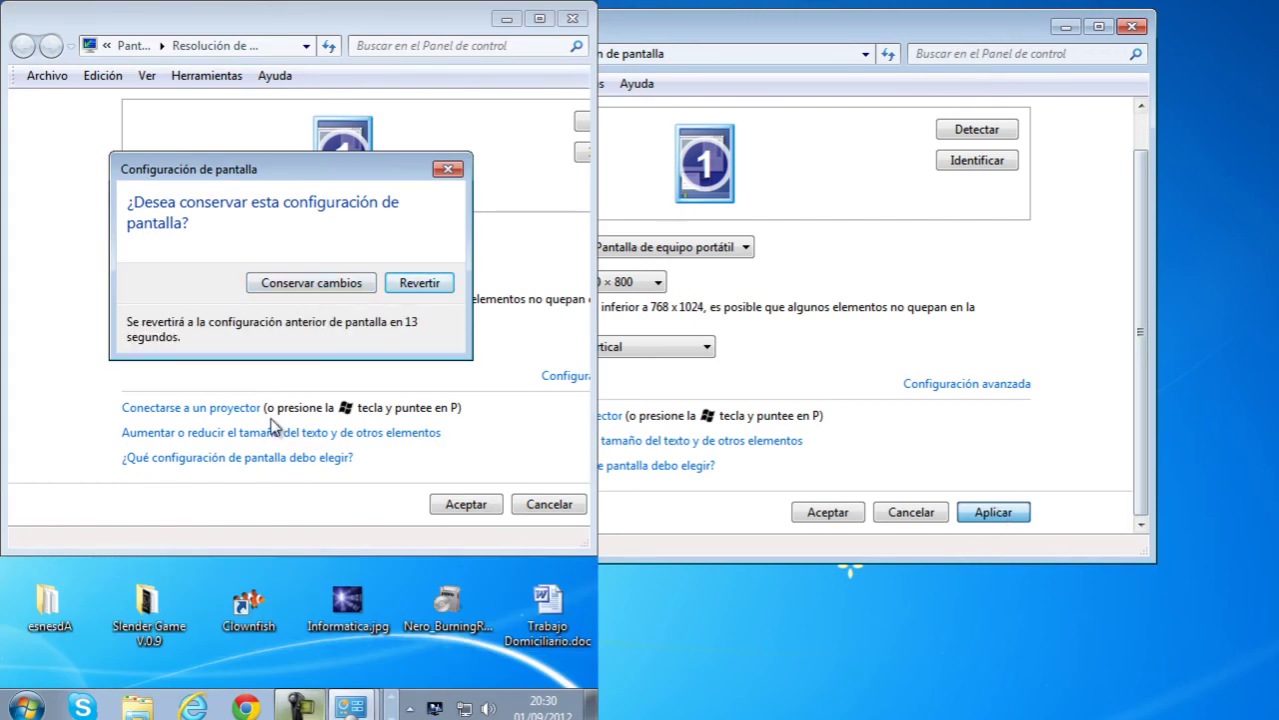
pyautogui.click(438, 283)
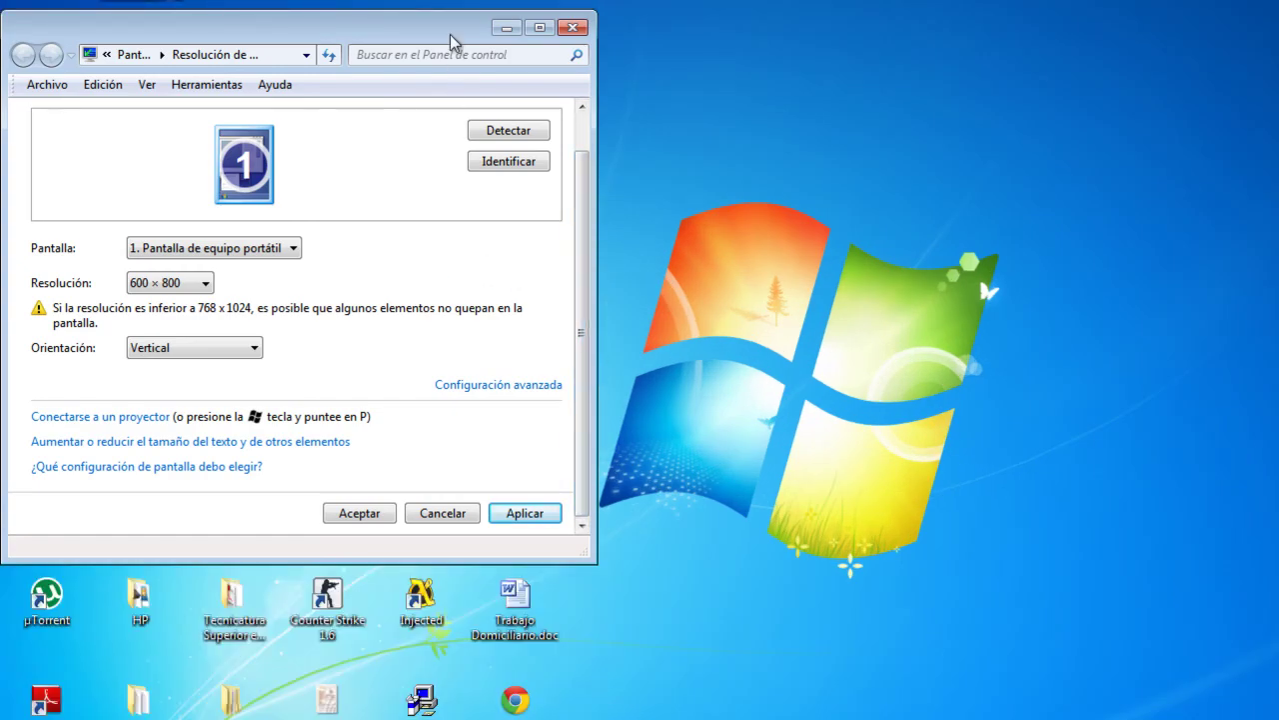
# - Move the Resolución de pantalla window toward the middle of the desktop and cancel its pending changes
pyautogui.moveTo(449, 33); pyautogui.dragTo(792, 27)
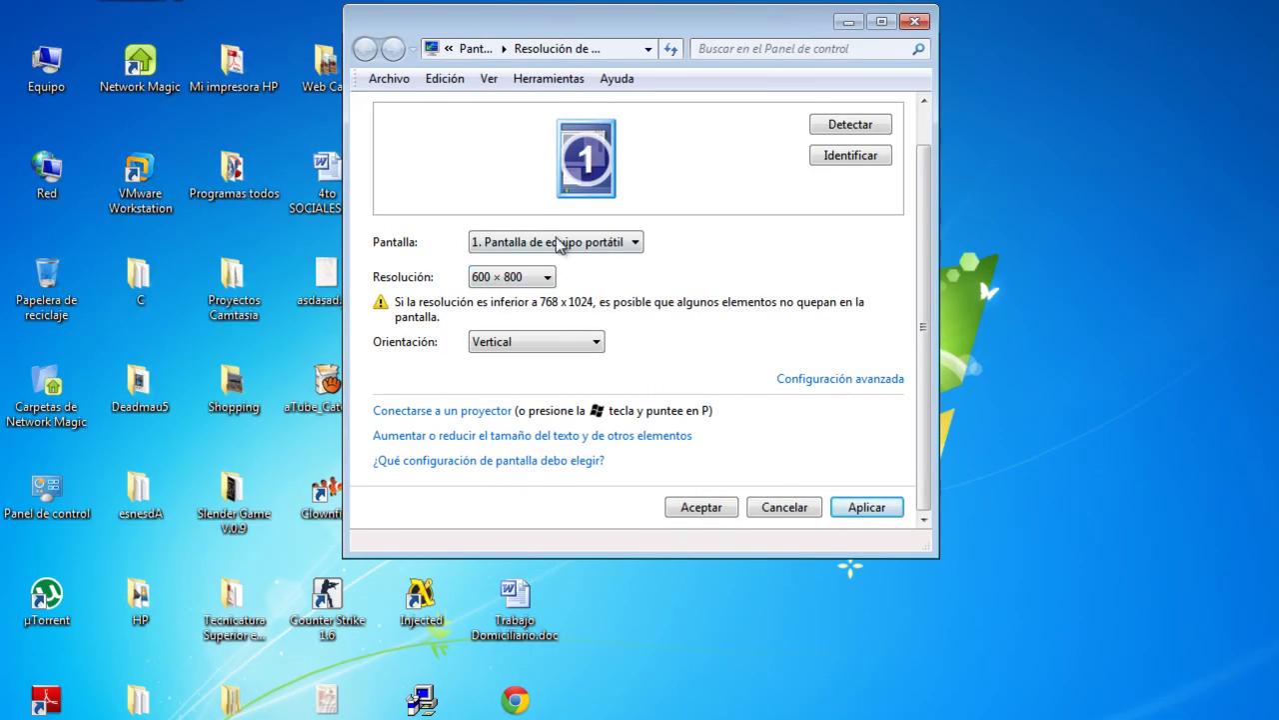
pyautogui.scroll(2, 690, 222)
pyautogui.scroll(-2, 775, 538)
pyautogui.click(779, 504)
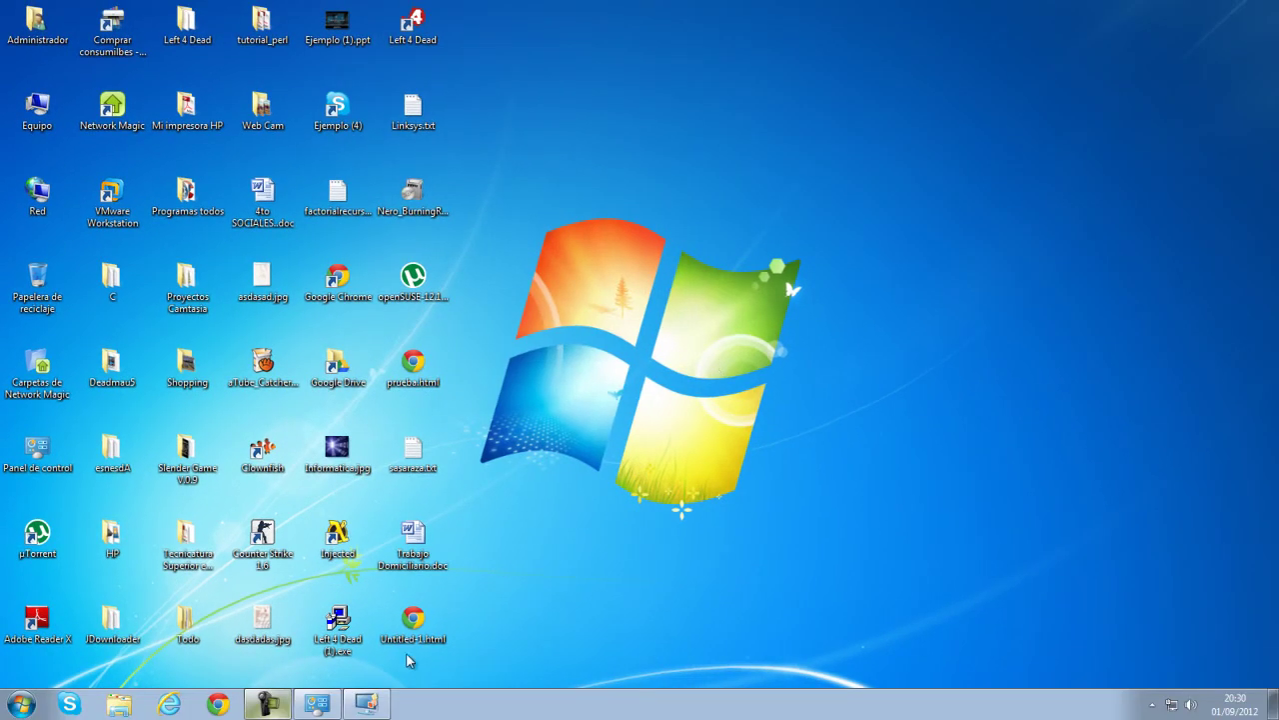
# - Restore the minimized Personalización window and the Gadgets gallery
pyautogui.click(315, 703)
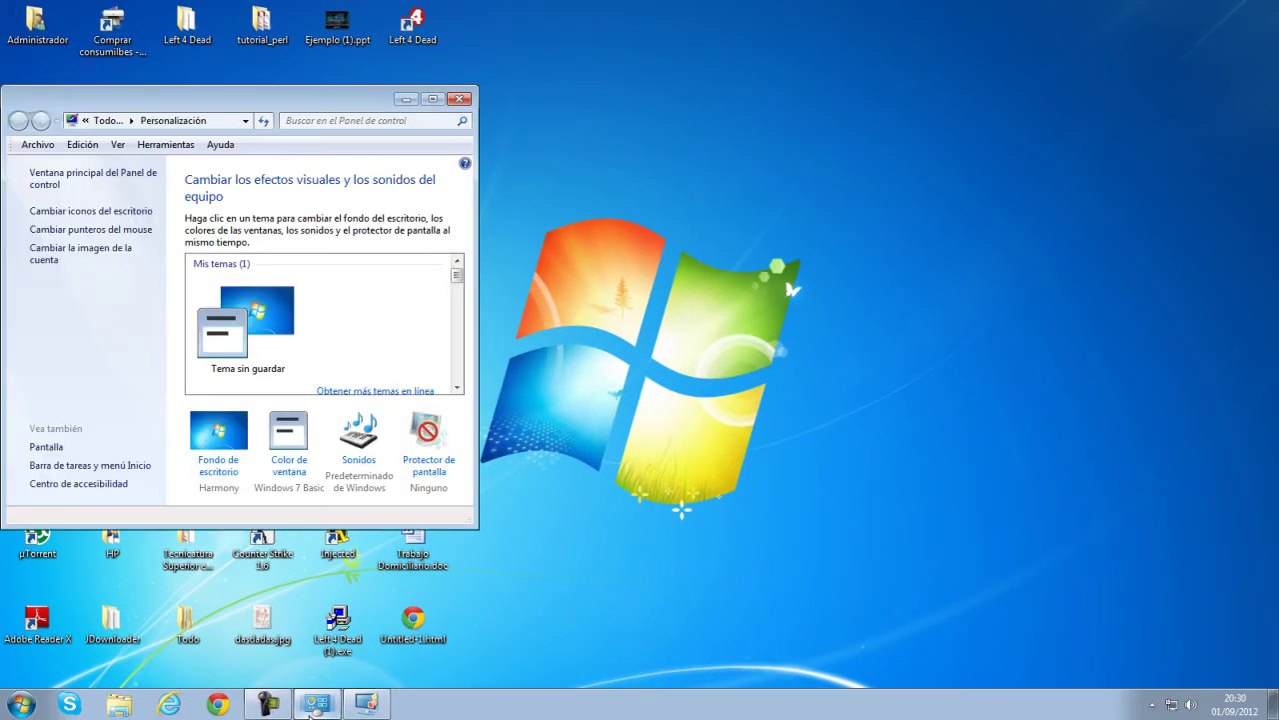
pyautogui.click(366, 703)
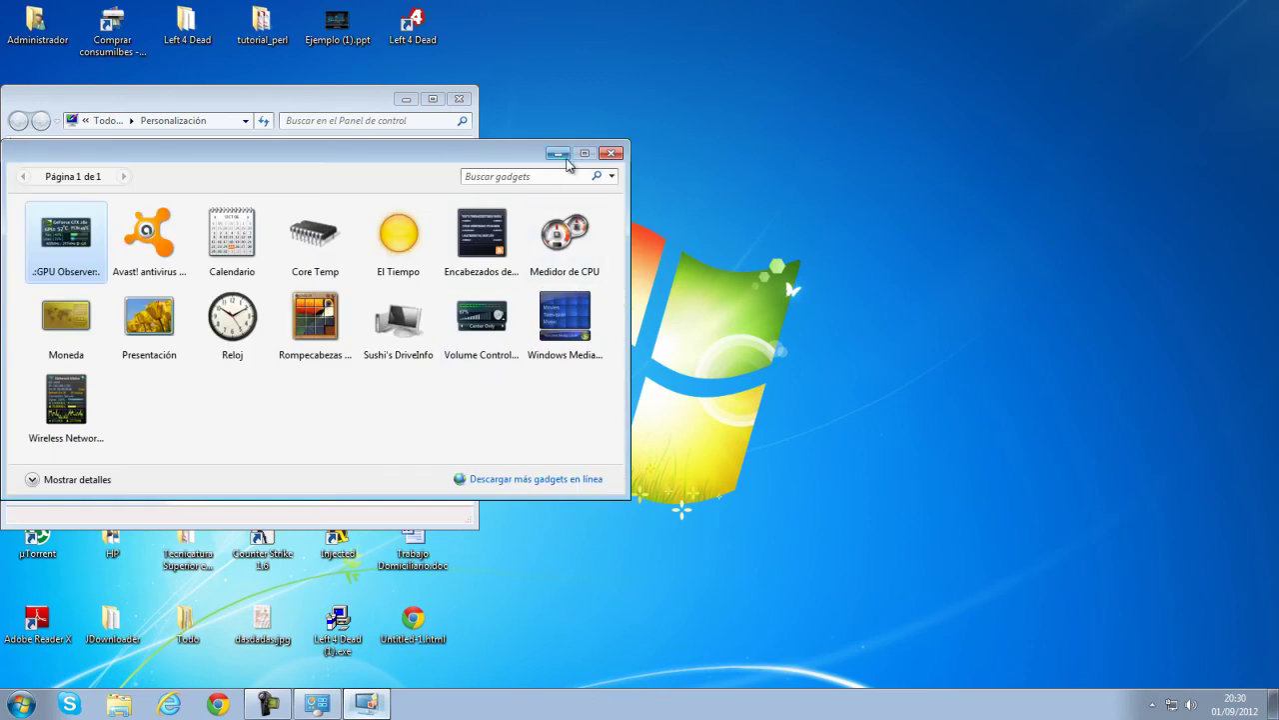
# - Try out the El Tiempo gadget on the desktop at its larger size and remove it
pyautogui.moveTo(399, 233); pyautogui.dragTo(898, 170)
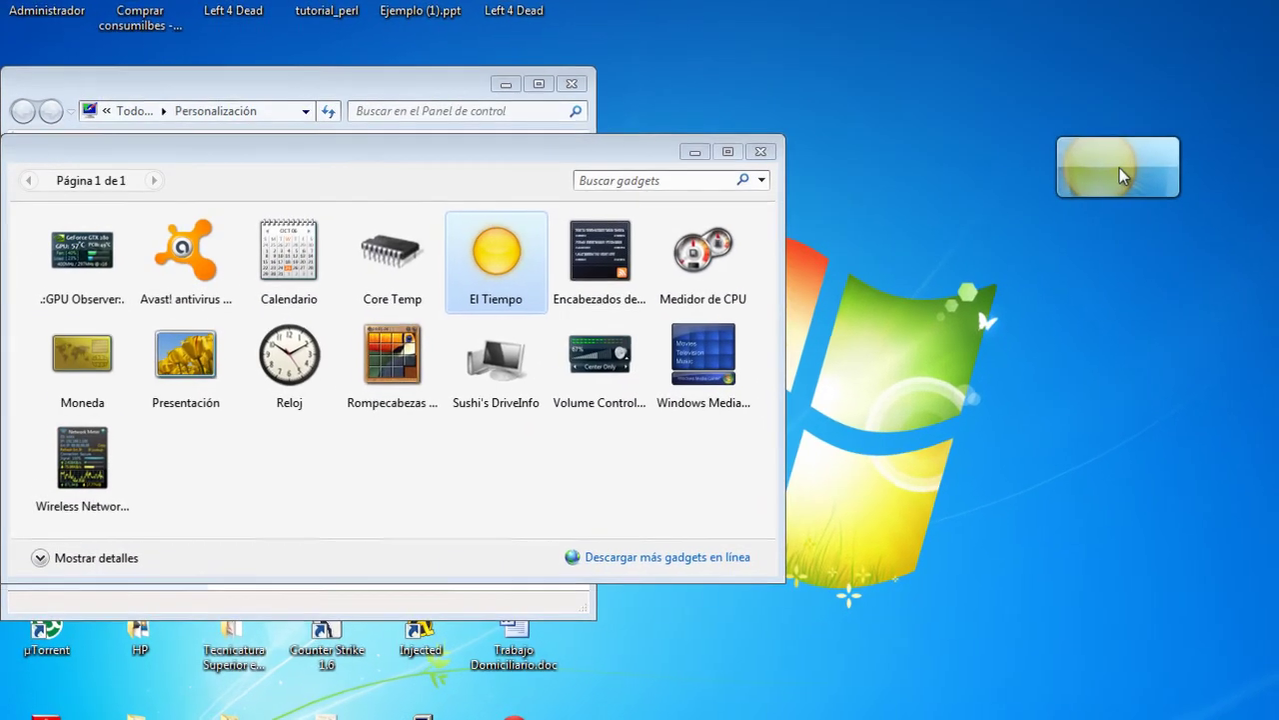
pyautogui.moveTo(1121, 176); pyautogui.dragTo(1121, 177)
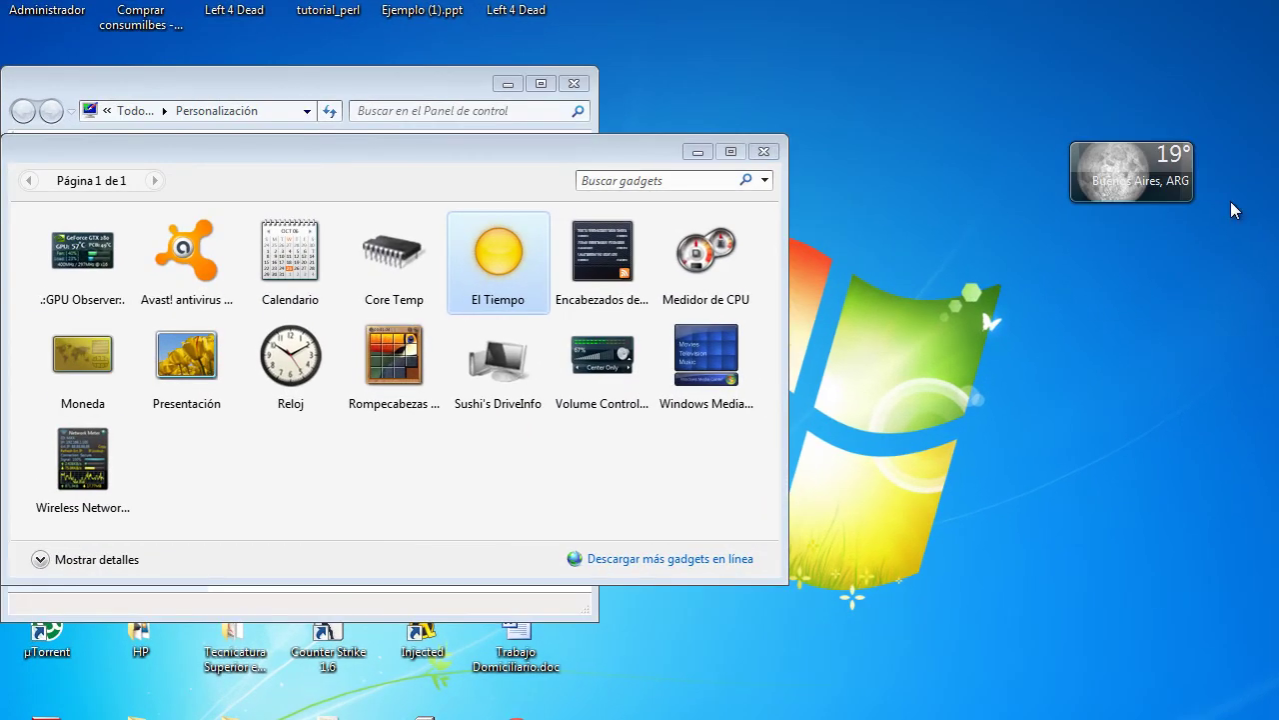
pyautogui.moveTo(1169, 165)
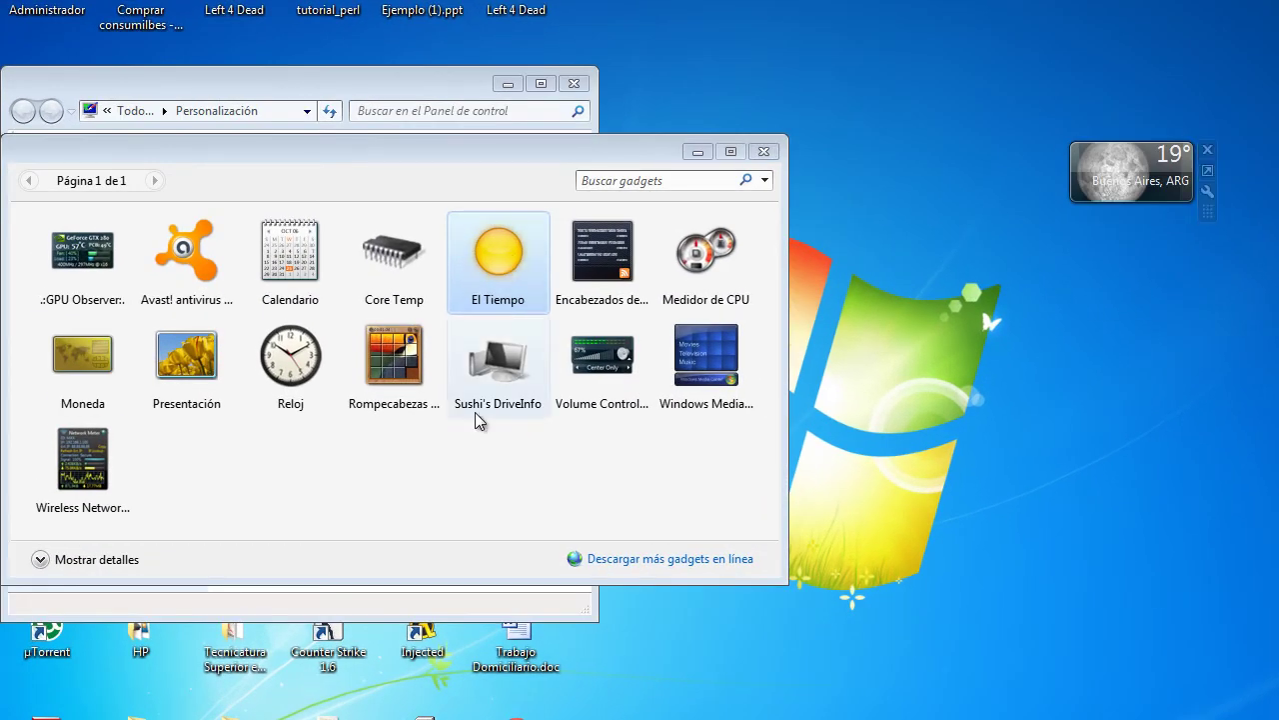
pyautogui.click(1208, 170)
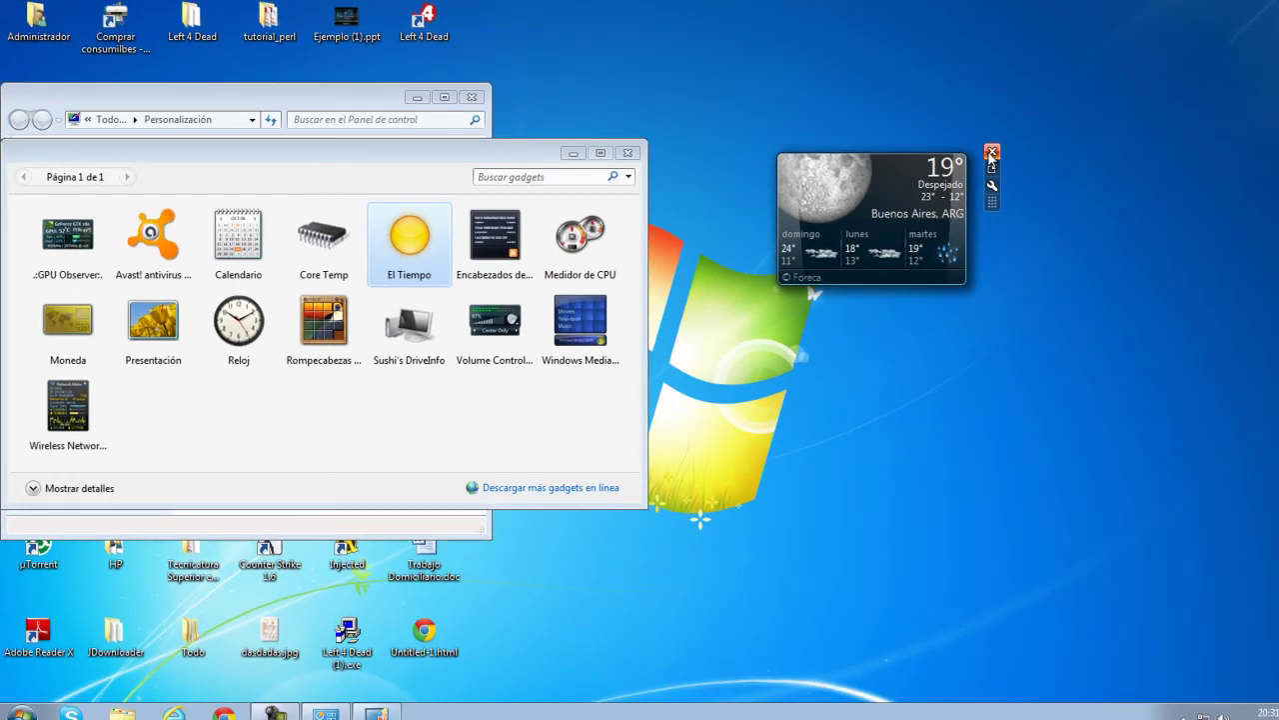
pyautogui.click(1207, 150)
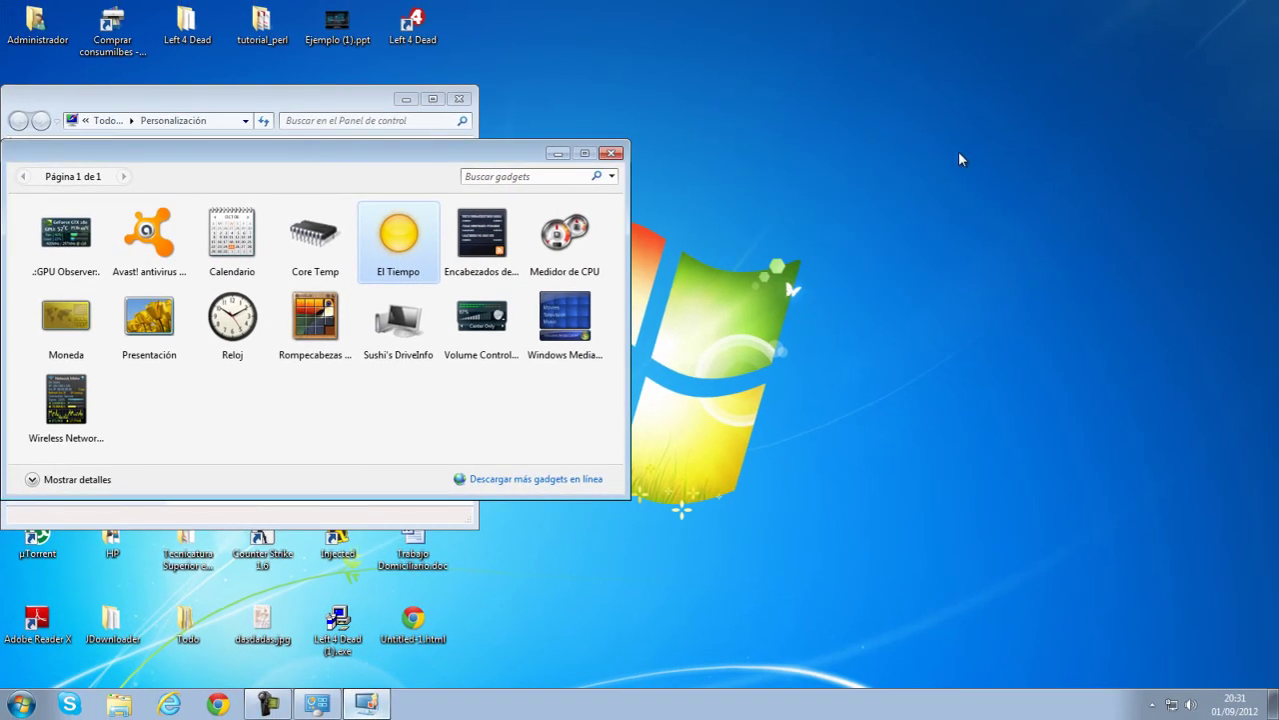
# - Move the gadget gallery aside, try out the Avast! antivirus gadget on the desktop, and remove it
pyautogui.moveTo(435, 147); pyautogui.dragTo(641, 162)
pyautogui.moveTo(355, 245); pyautogui.dragTo(1064, 285)
pyautogui.click(1157, 276)
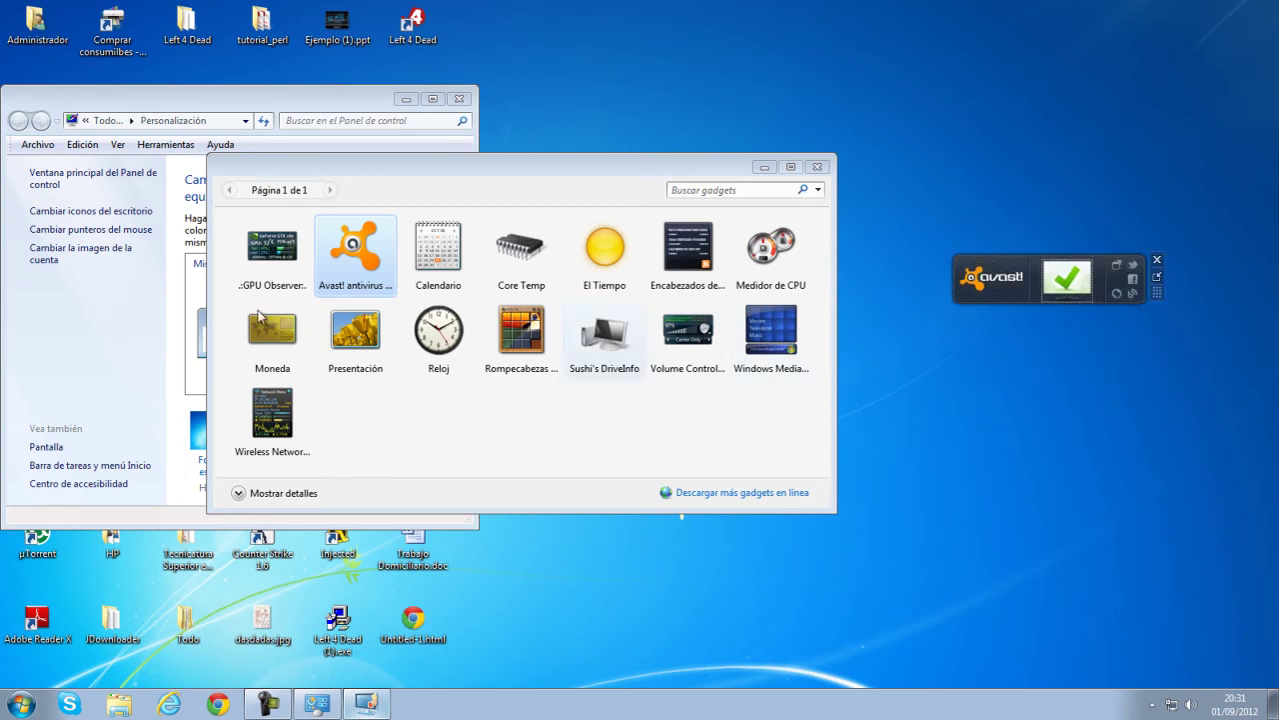
pyautogui.click(1157, 262)
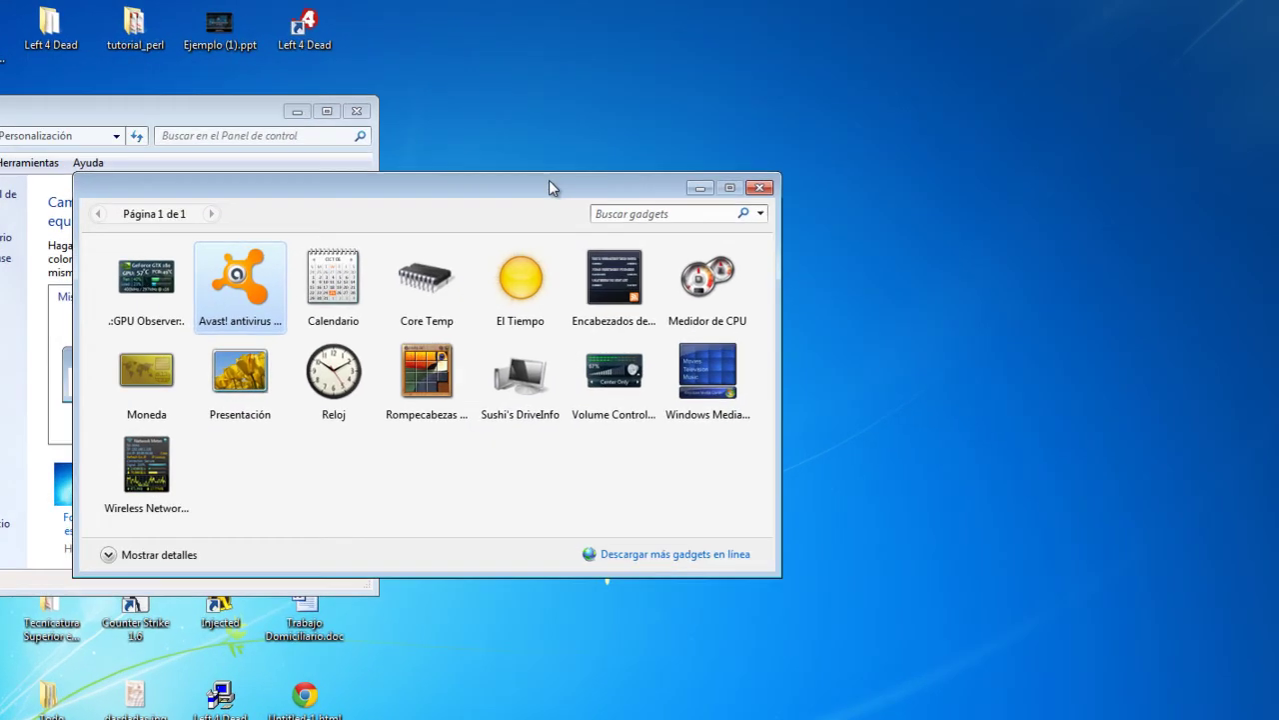
# - Move the gadget gallery aside, select gadgets such as El Tiempo and Rompecabezas, and close the gallery
pyautogui.moveTo(637, 163); pyautogui.dragTo(982, 93)
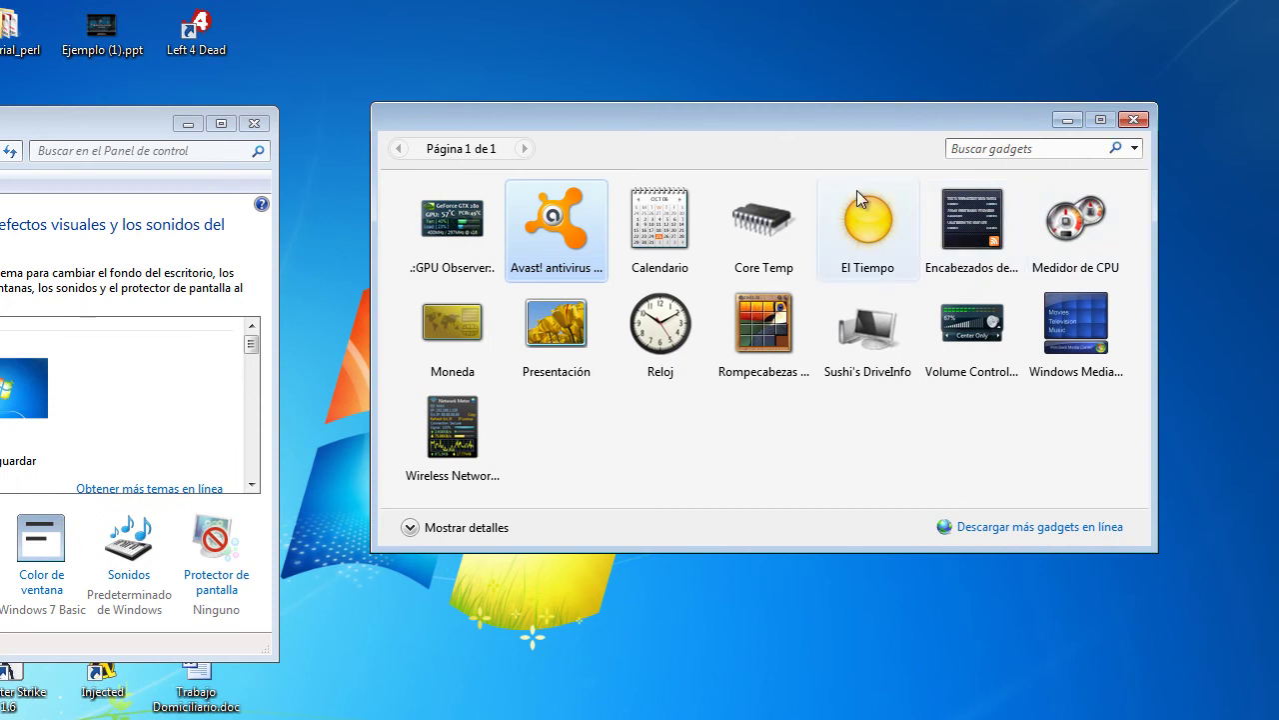
pyautogui.click(891, 246)
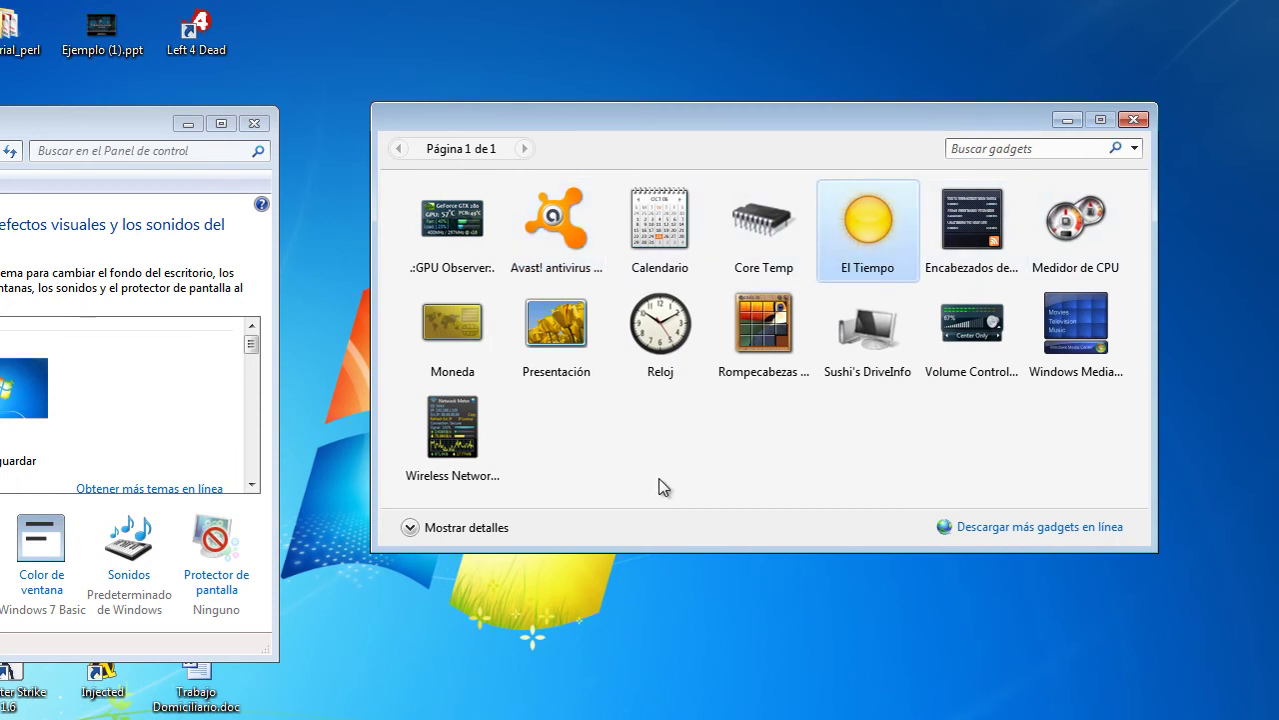
pyautogui.click(465, 330)
pyautogui.click(722, 338)
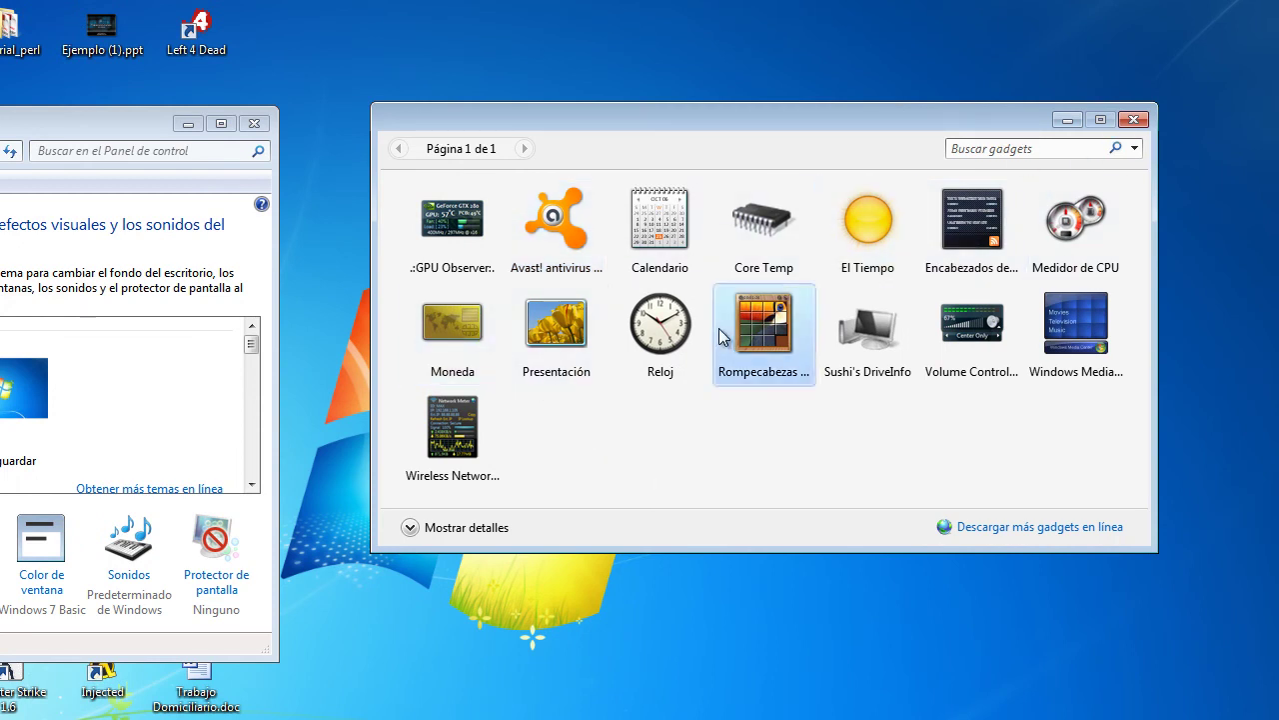
pyautogui.click(594, 334)
pyautogui.click(776, 354)
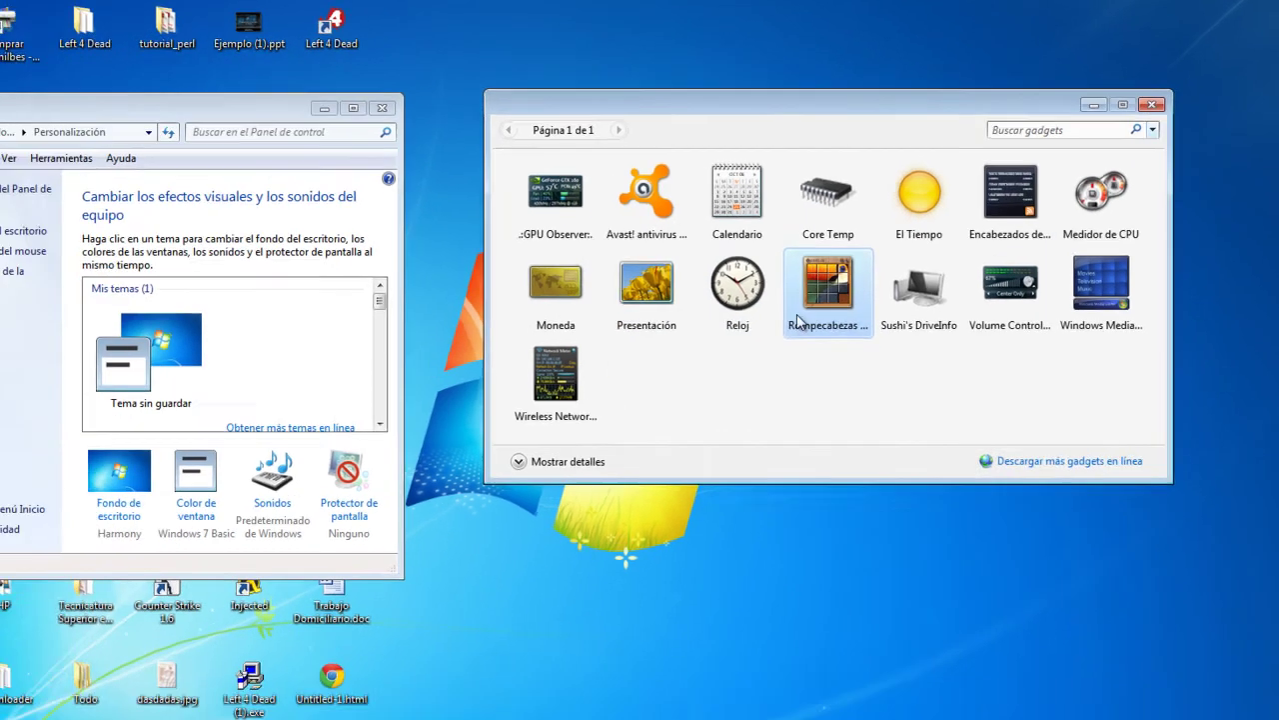
pyautogui.click(1152, 104)
# - Maximize the Personalización window to examine the available themes, and return it to its smaller size
pyautogui.moveTo(204, 101); pyautogui.dragTo(567, 95)
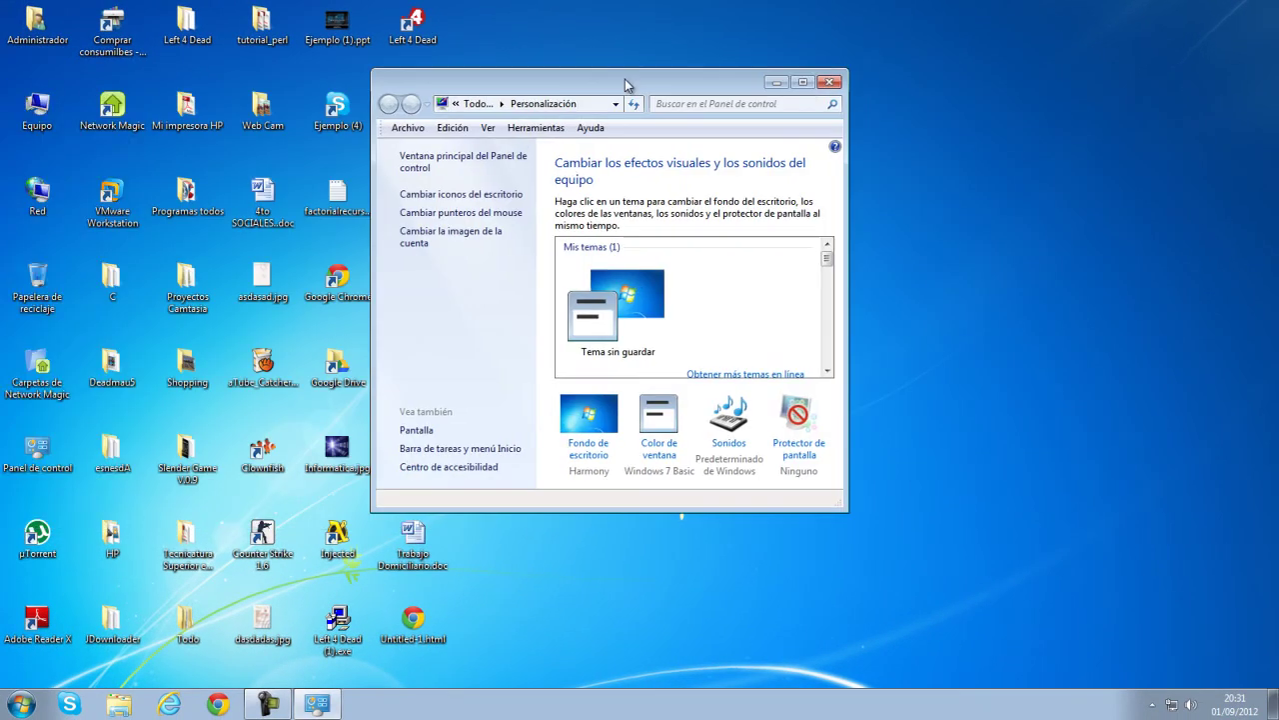
pyautogui.click(802, 82)
pyautogui.scroll(-2, 357, 357)
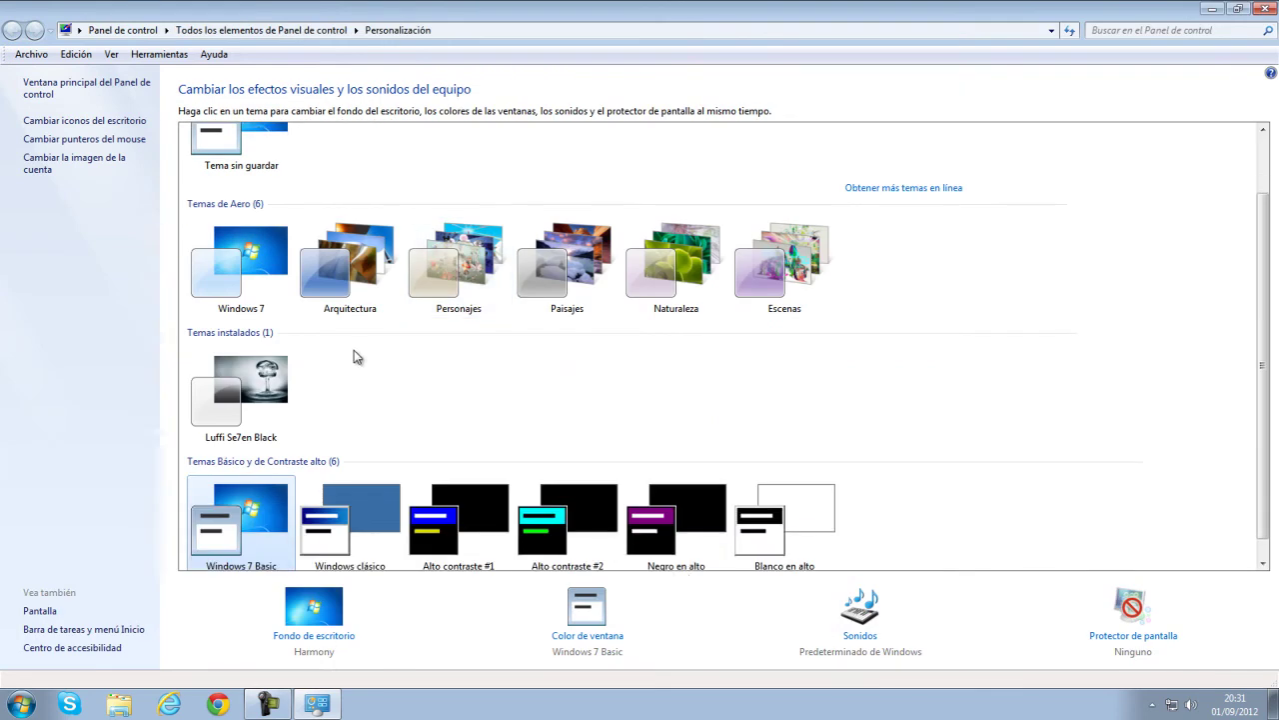
pyautogui.doubleClick(668, 20)
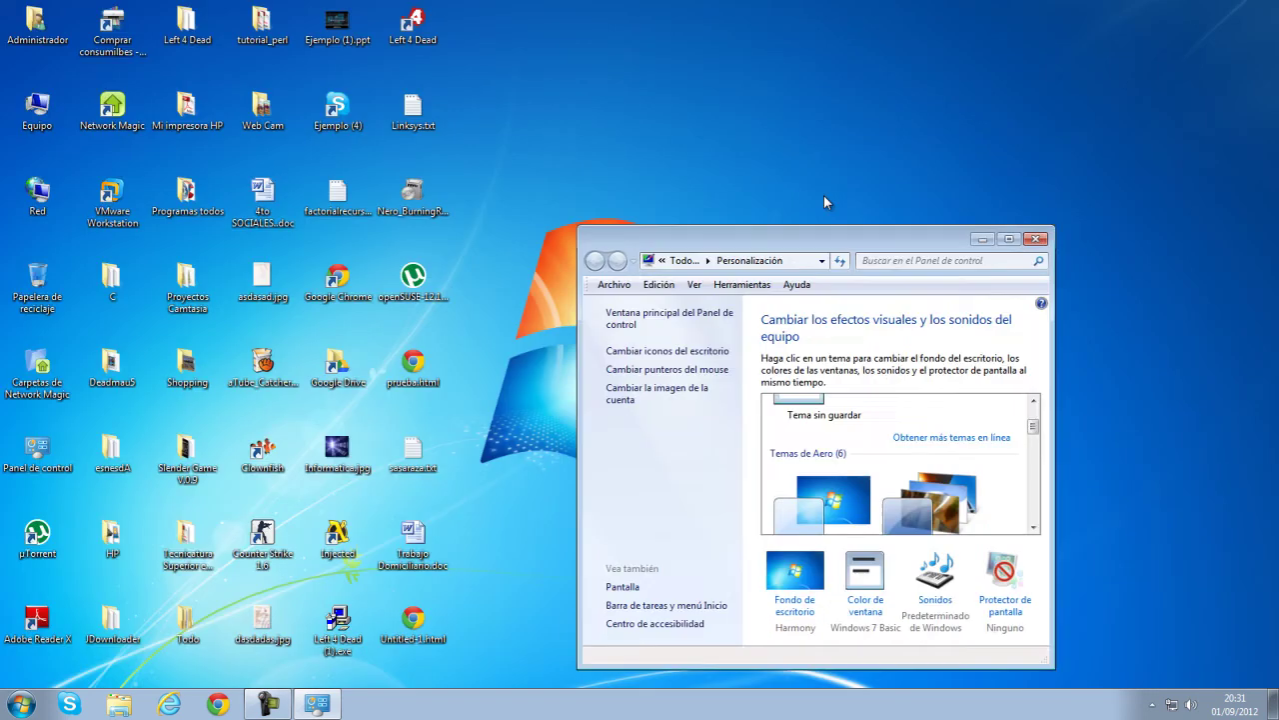
pyautogui.moveTo(819, 240); pyautogui.dragTo(1040, 42)
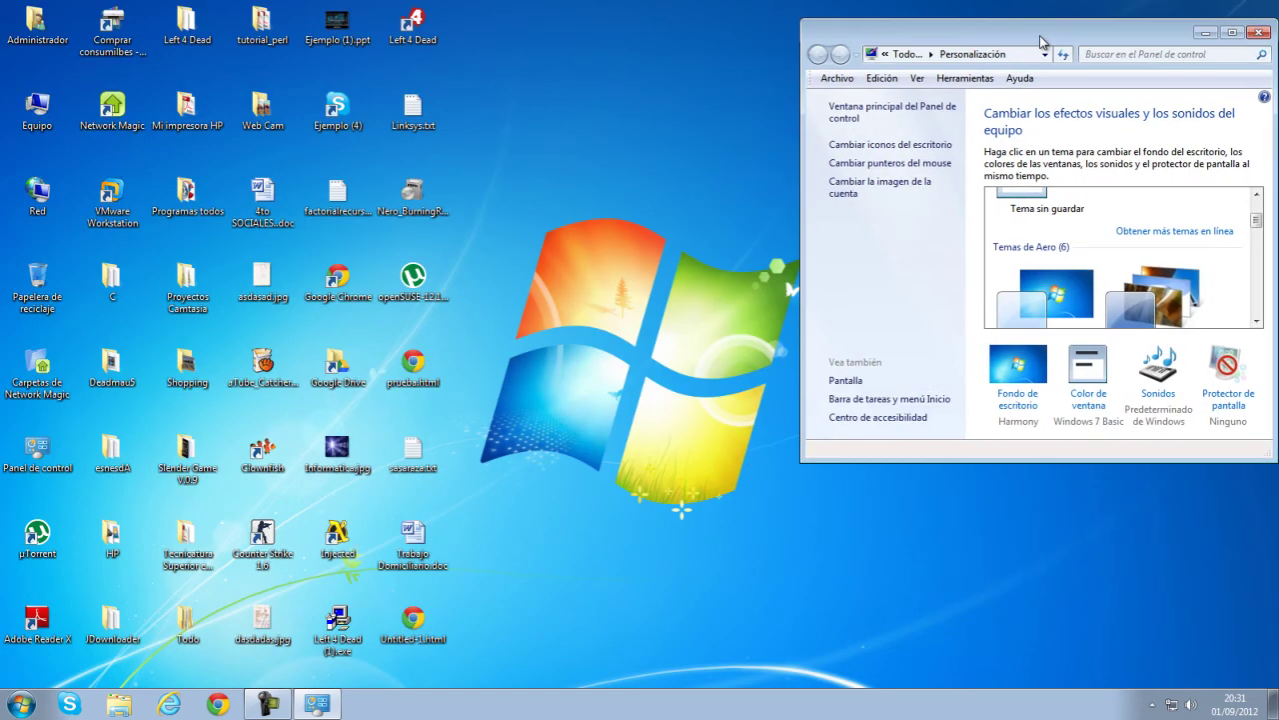
# - Apply the Personajes Aero theme from the maximized Personalización window and shrink the window to view the desktop
pyautogui.click(1235, 33)
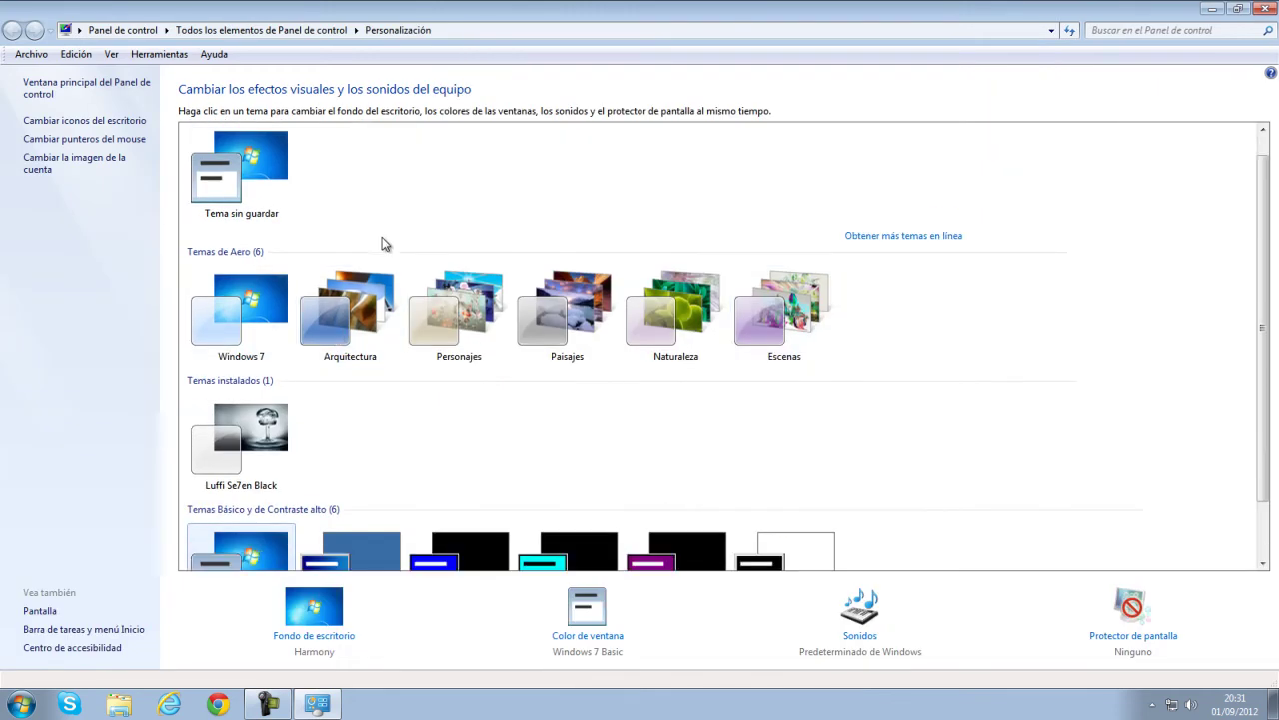
pyautogui.click(454, 332)
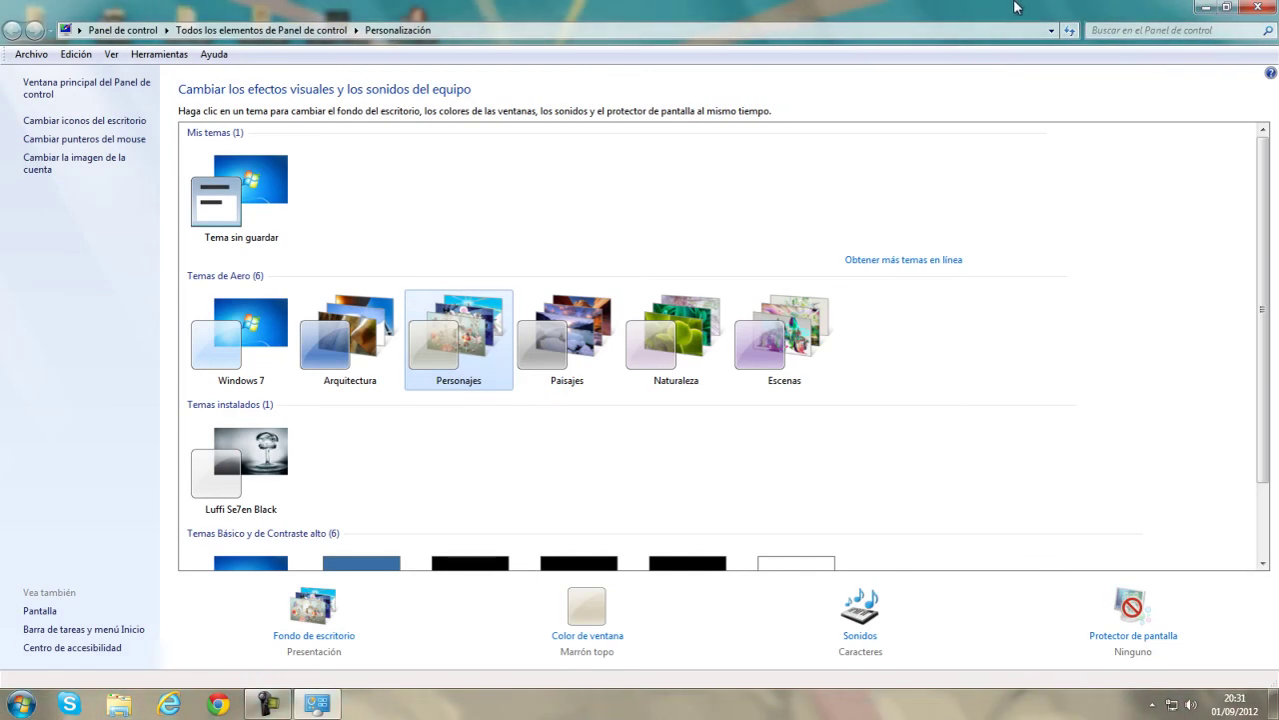
pyautogui.moveTo(616, 10); pyautogui.dragTo(687, 113)
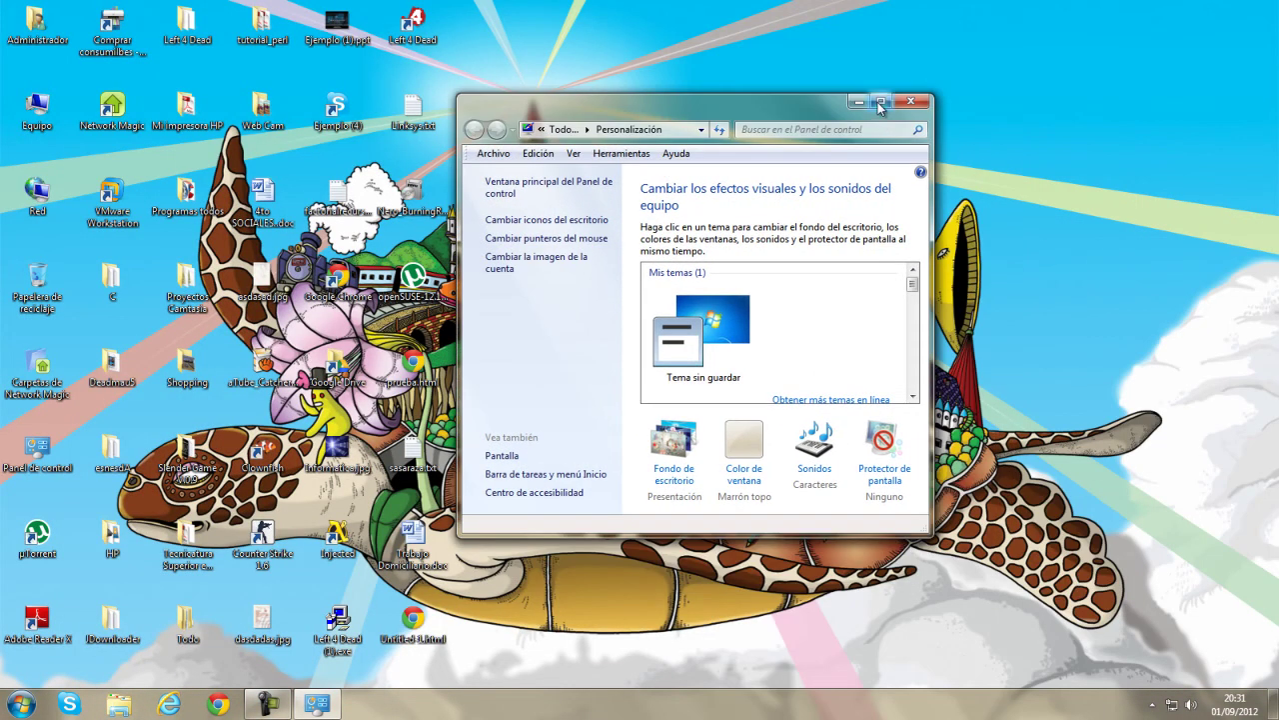
# - Maximize the Personalización window and apply the Windows 7 Basic theme
pyautogui.click(880, 103)
pyautogui.scroll(-2, 242, 480)
pyautogui.click(242, 504)
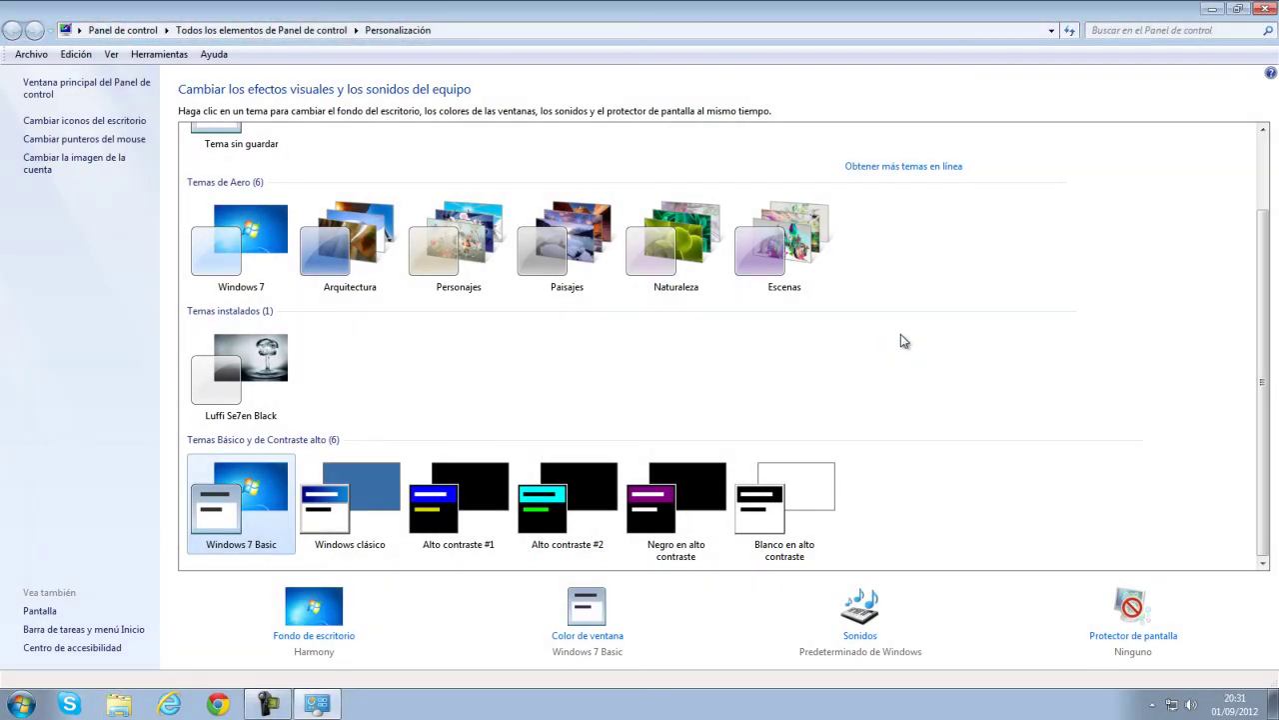
# - Shrink the Personalización window to check the desktop, maximize it again, and close it
pyautogui.moveTo(1040, 20); pyautogui.dragTo(855, 93)
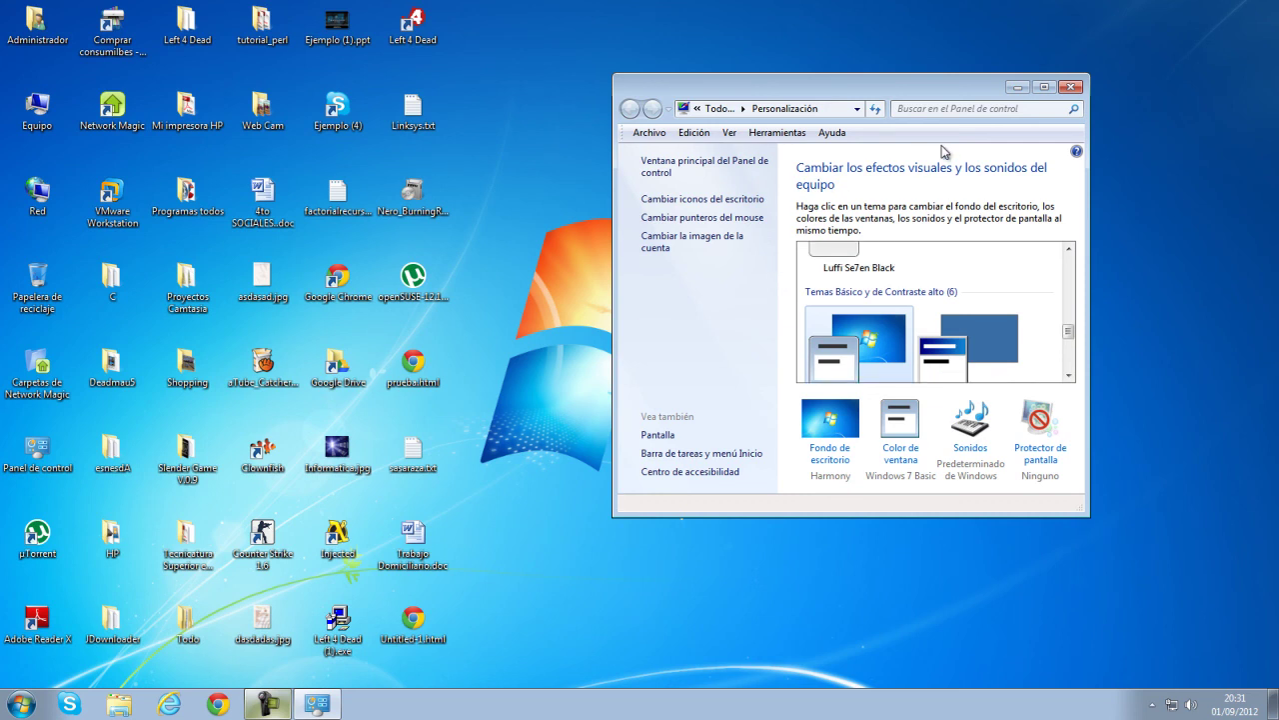
pyautogui.click(1045, 88)
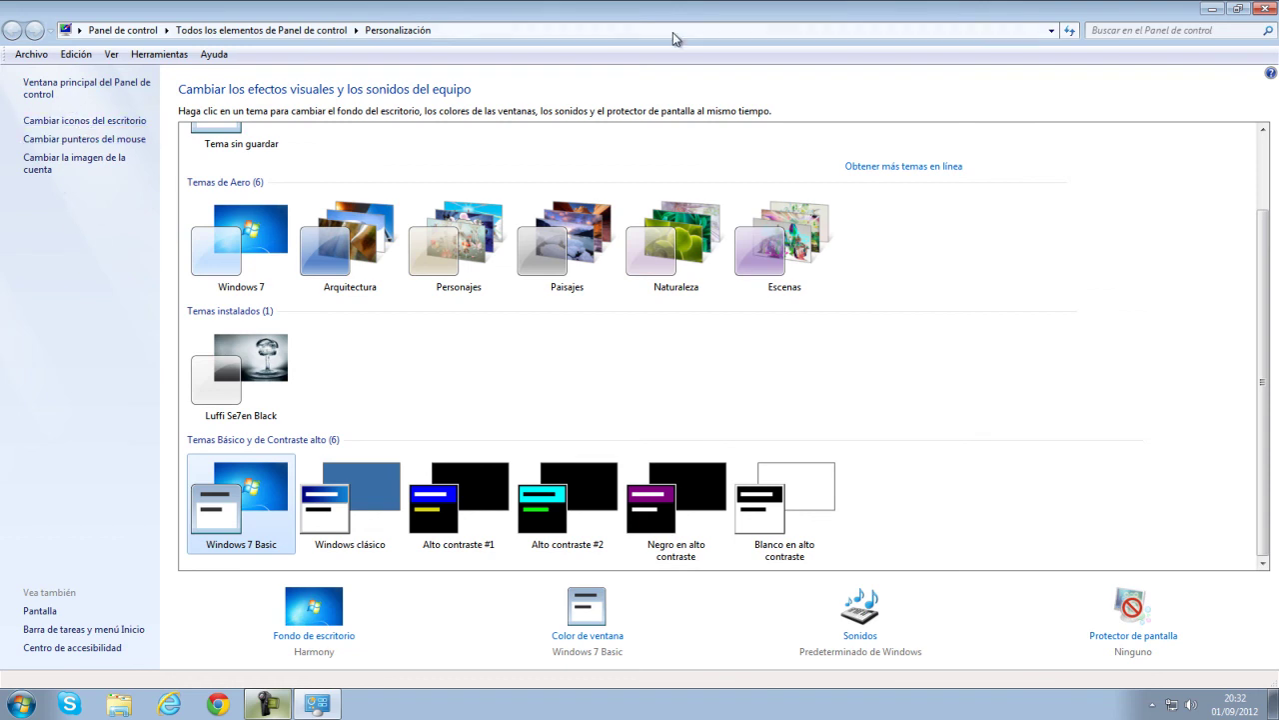
pyautogui.click(1266, 9)
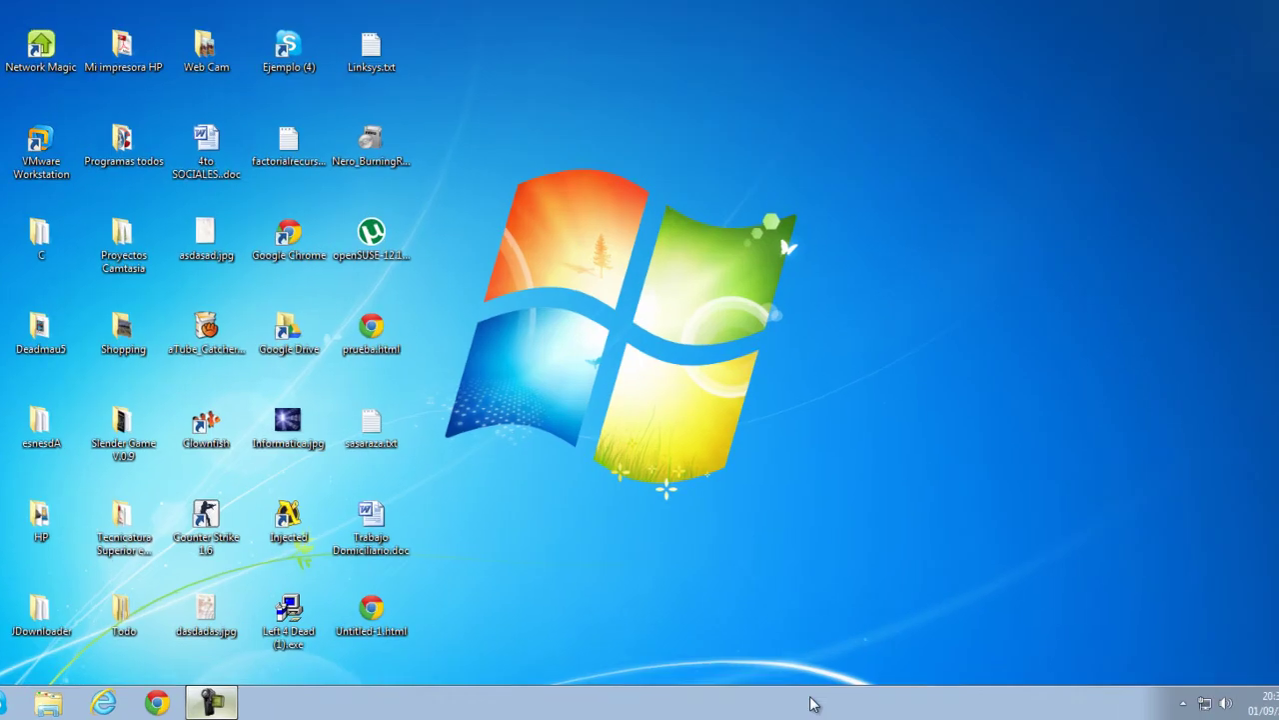
# - Open the taskbar properties and apply Izquierda as the taskbar location on screen
pyautogui.rightClick(807, 705)
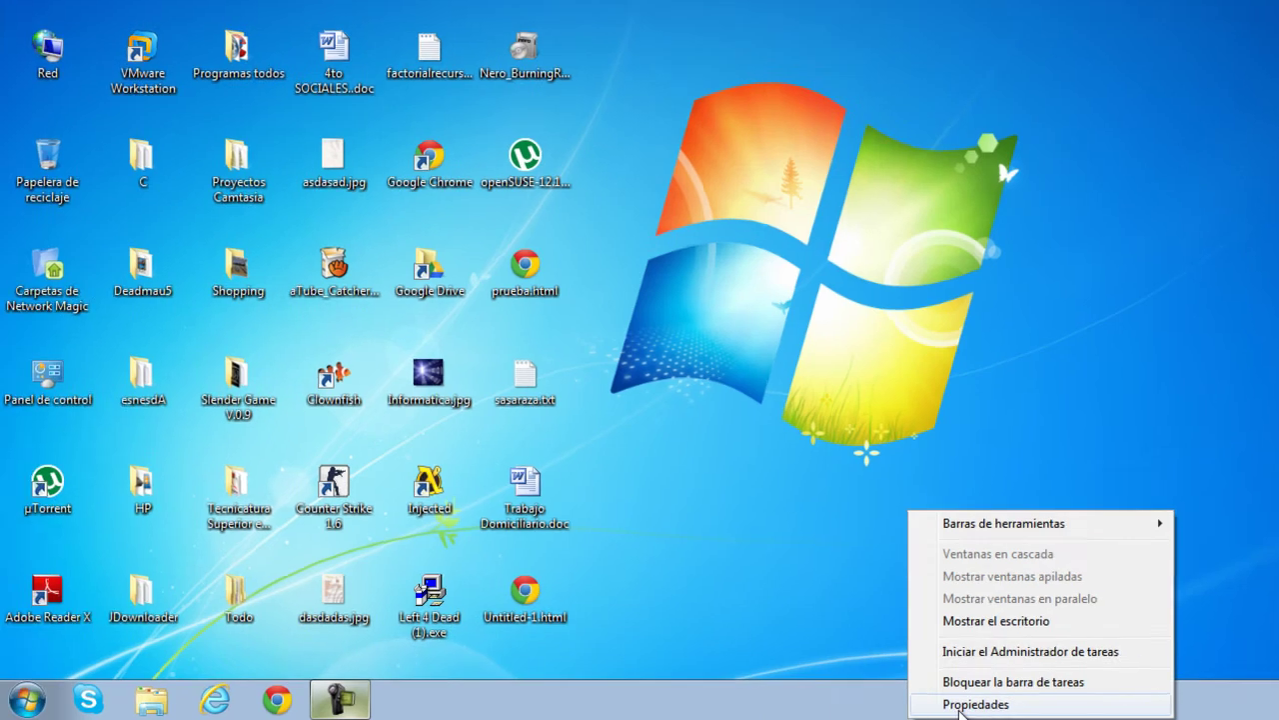
pyautogui.click(961, 704)
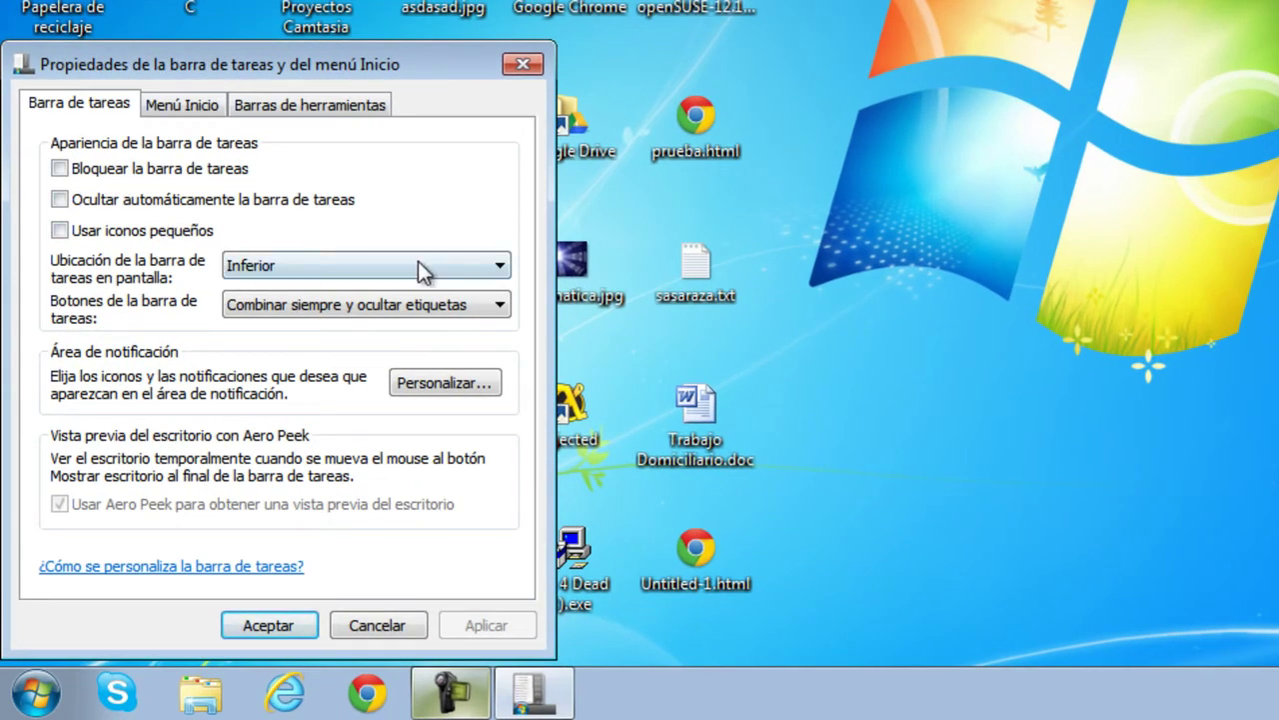
pyautogui.click(416, 264)
pyautogui.click(256, 307)
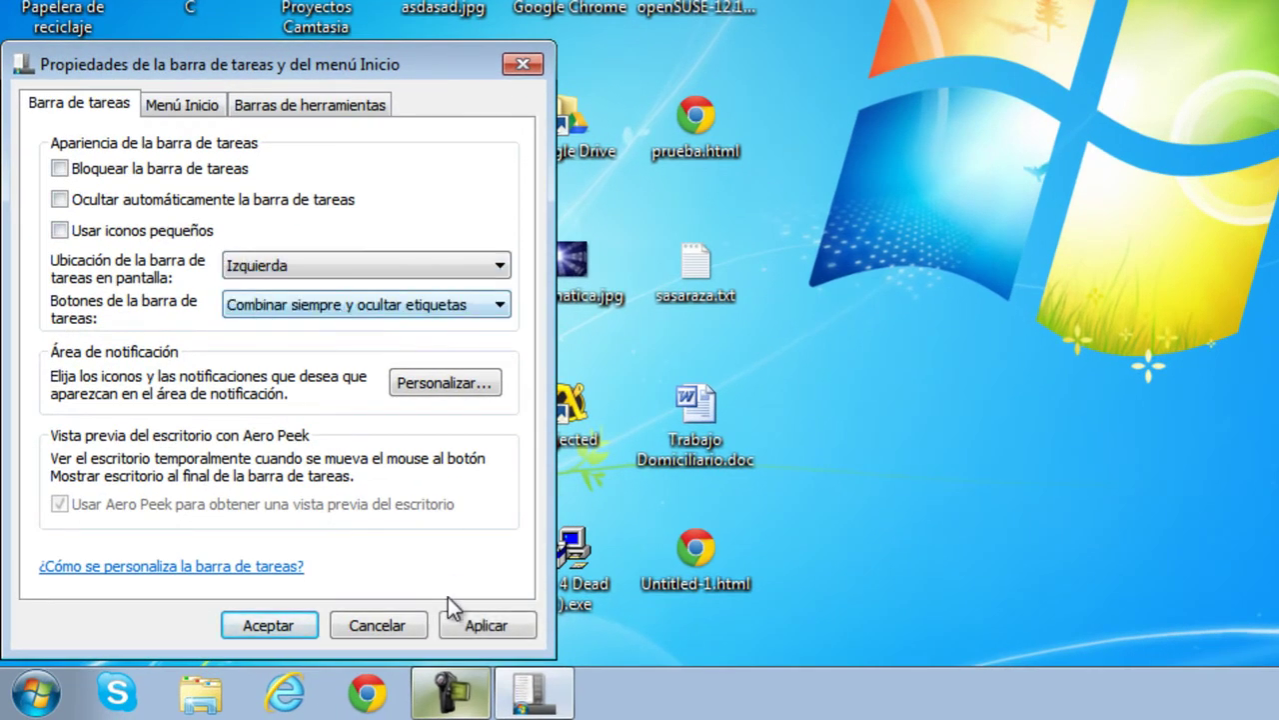
pyautogui.click(478, 624)
# - Set the taskbar location to Derecha and apply the change
pyautogui.click(370, 346)
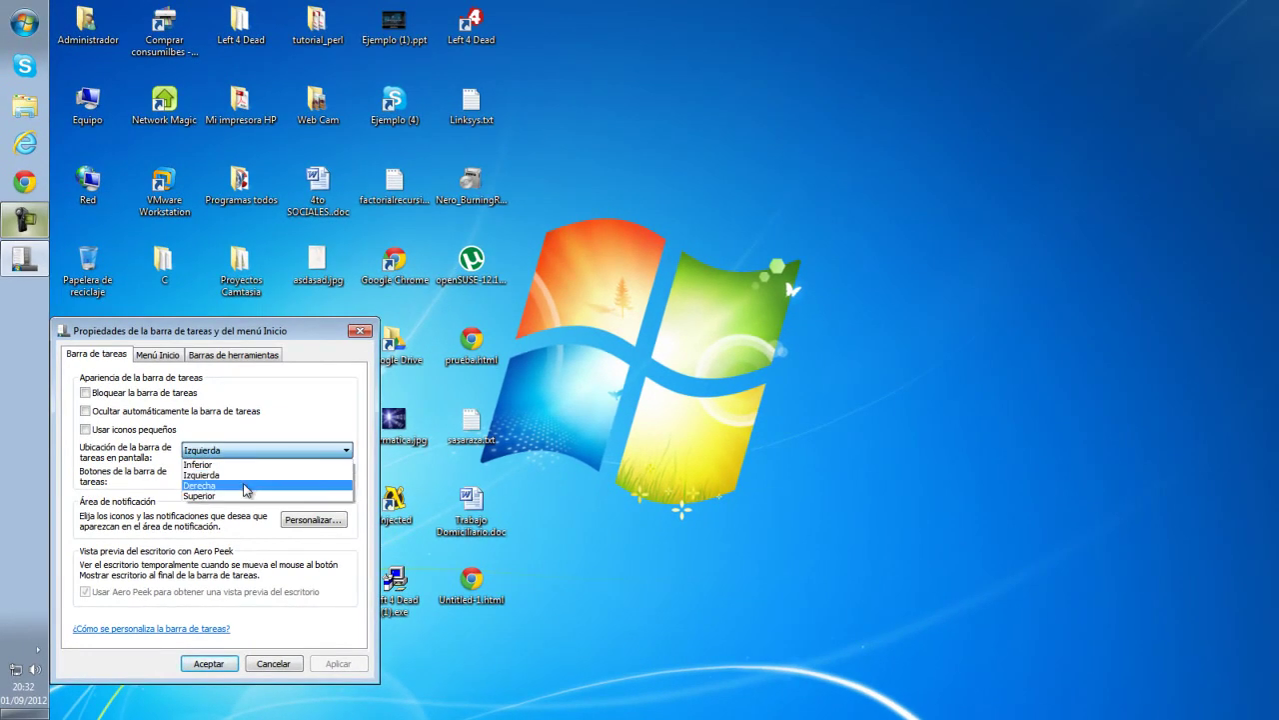
pyautogui.click(348, 400)
pyautogui.click(334, 661)
# - Set the taskbar location to Superior and apply the change
pyautogui.click(230, 452)
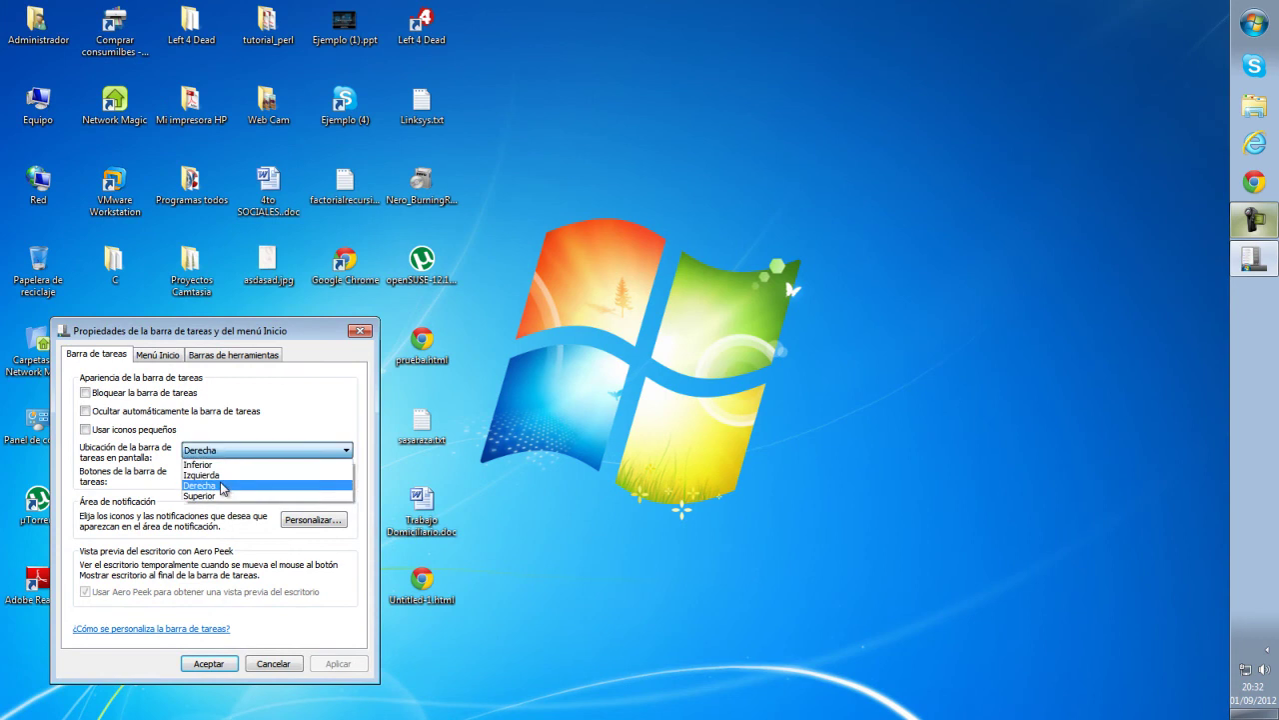
pyautogui.click(220, 495)
pyautogui.click(335, 662)
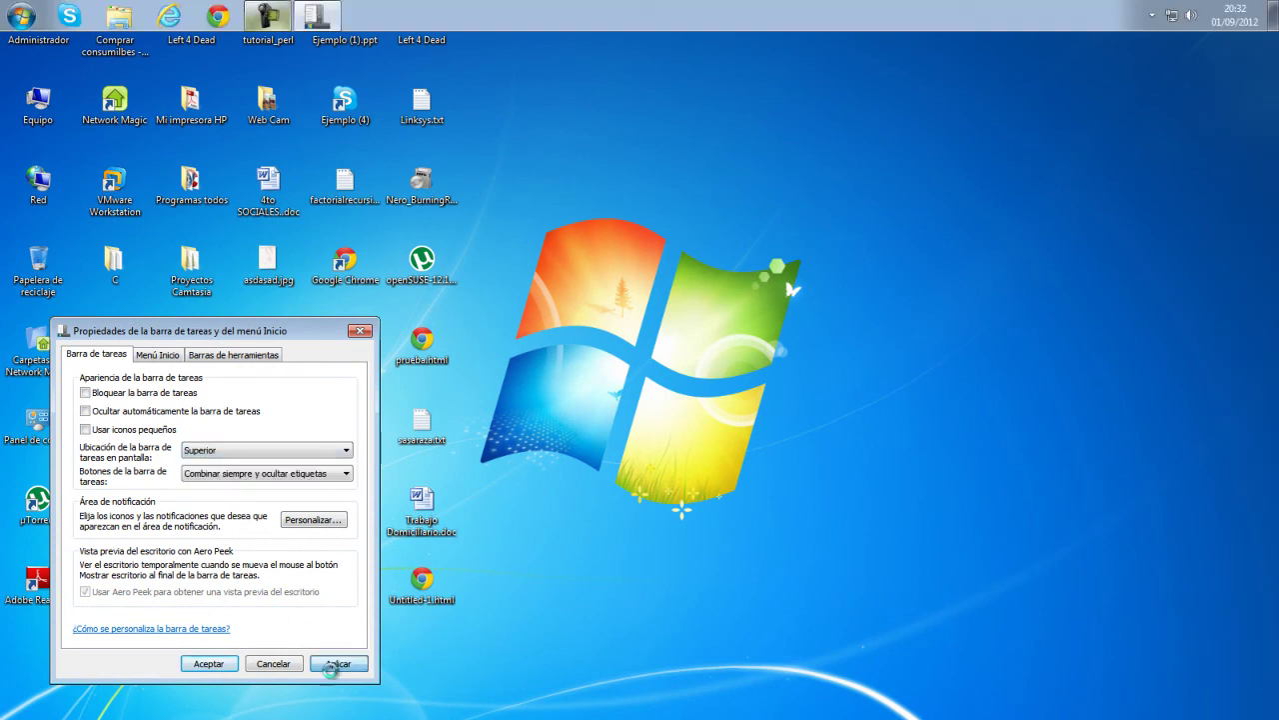
# - Set the taskbar location on screen to Inferior and apply the change
pyautogui.click(247, 456)
pyautogui.click(245, 464)
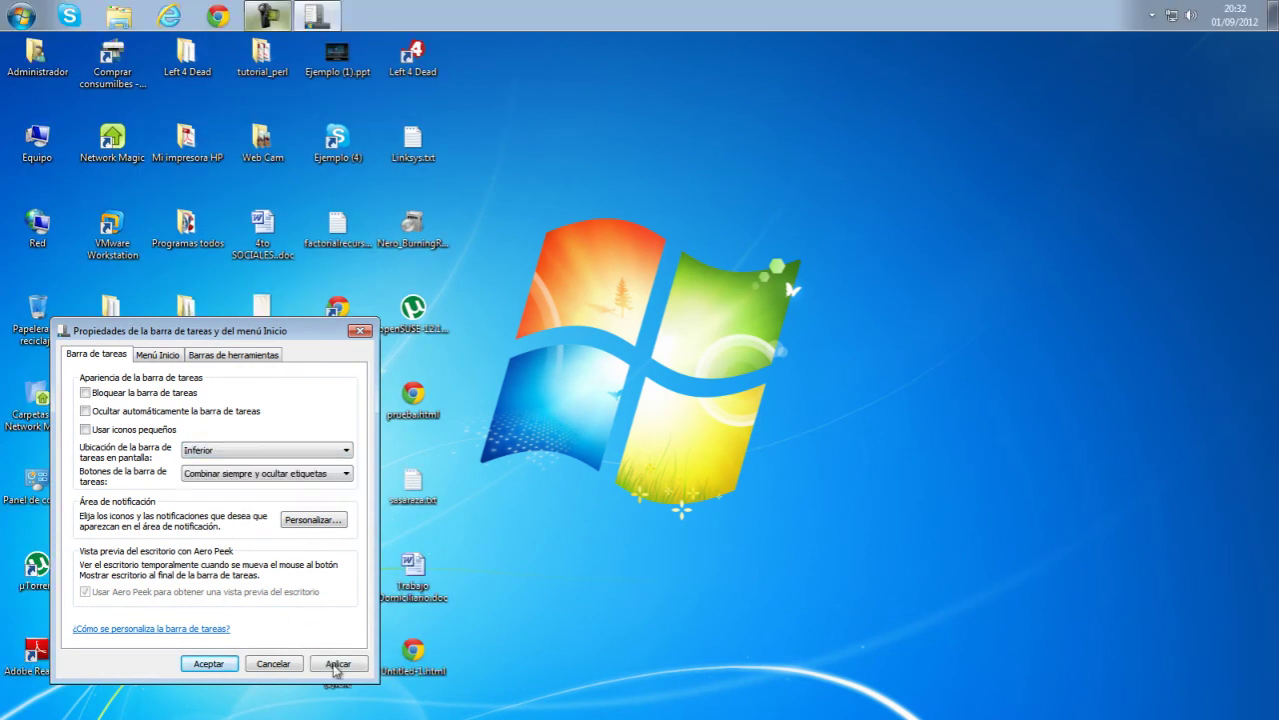
pyautogui.click(336, 663)
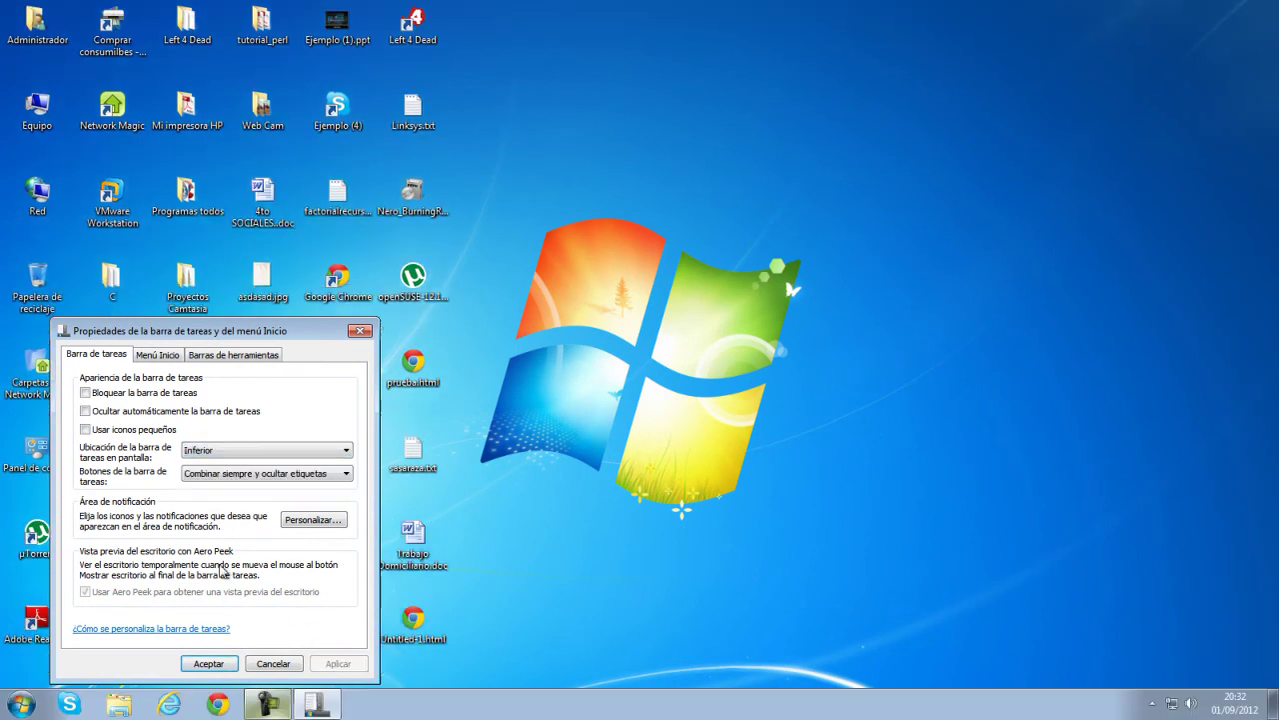
# - Apply Usar iconos pequeños to the taskbar to demonstrate small icons, and turn the option off again
pyautogui.click(135, 432)
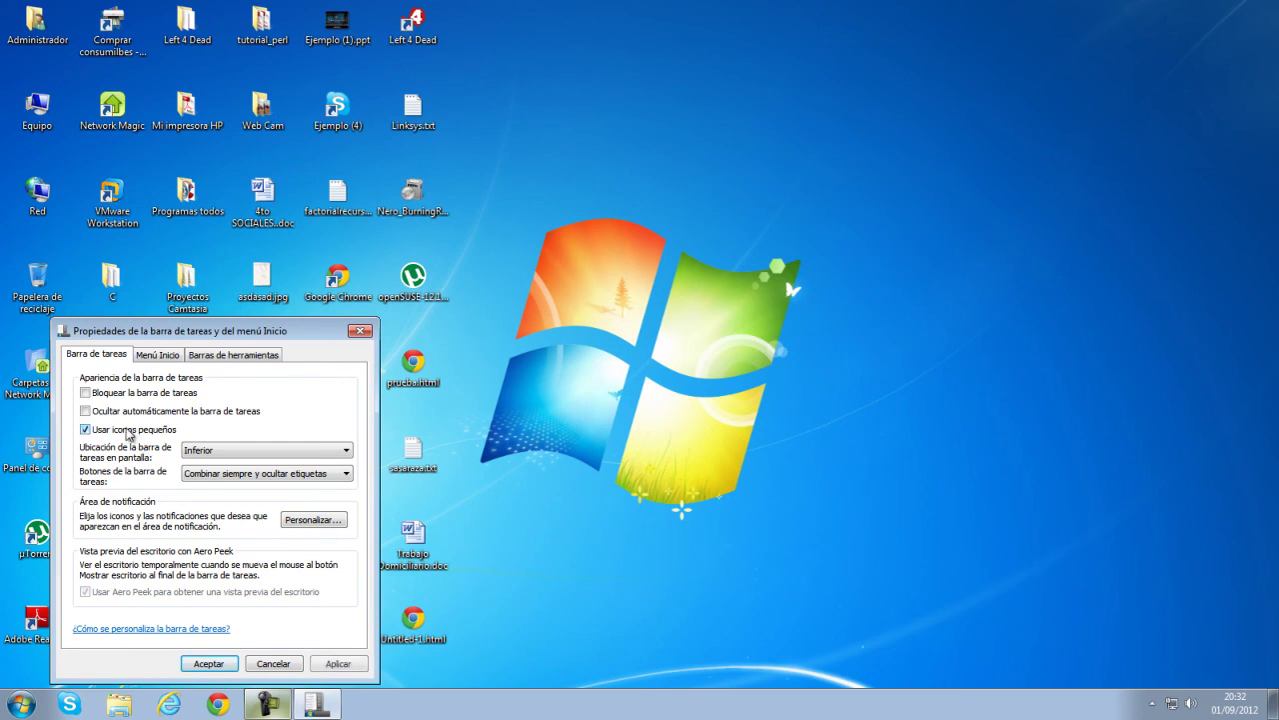
pyautogui.click(350, 666)
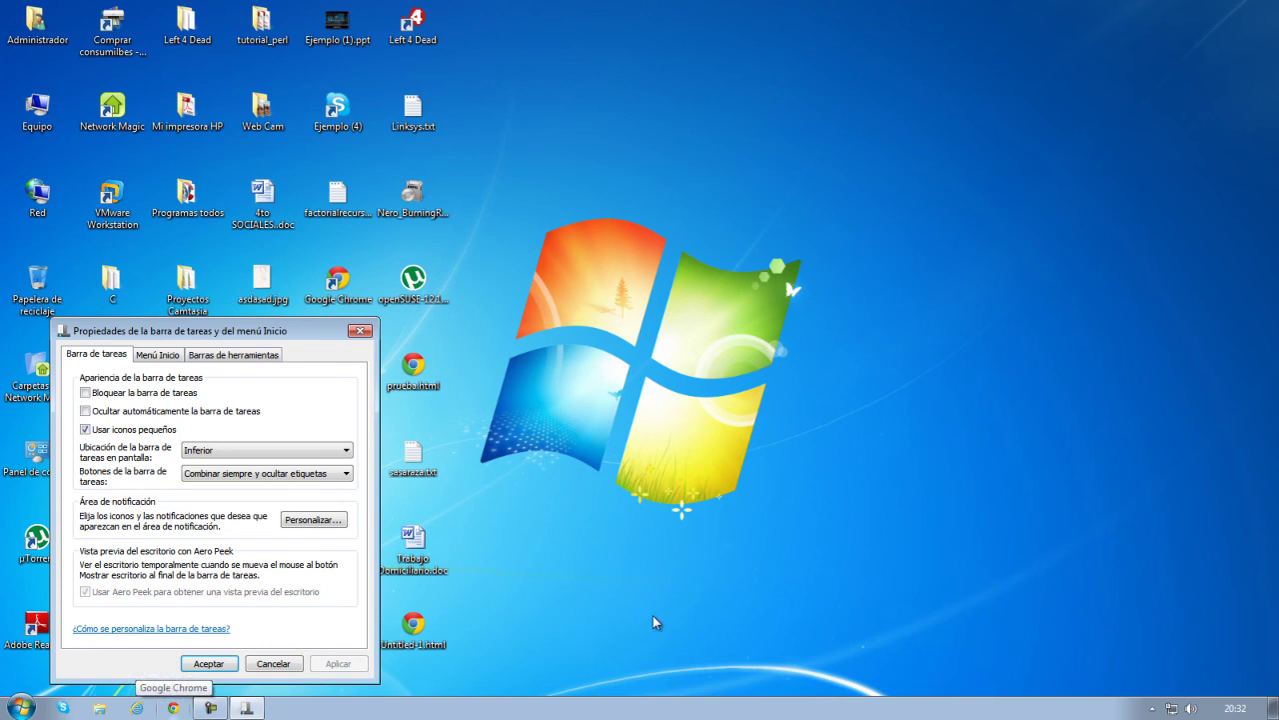
pyautogui.click(129, 432)
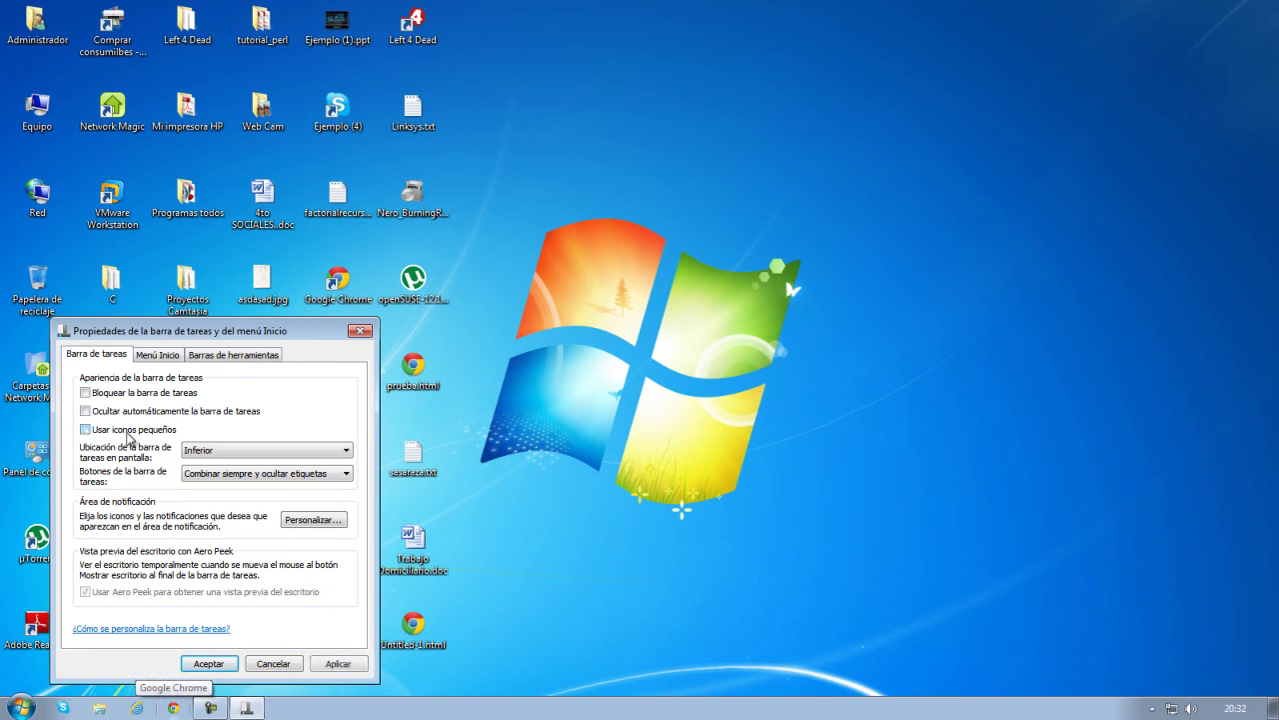
pyautogui.click(335, 664)
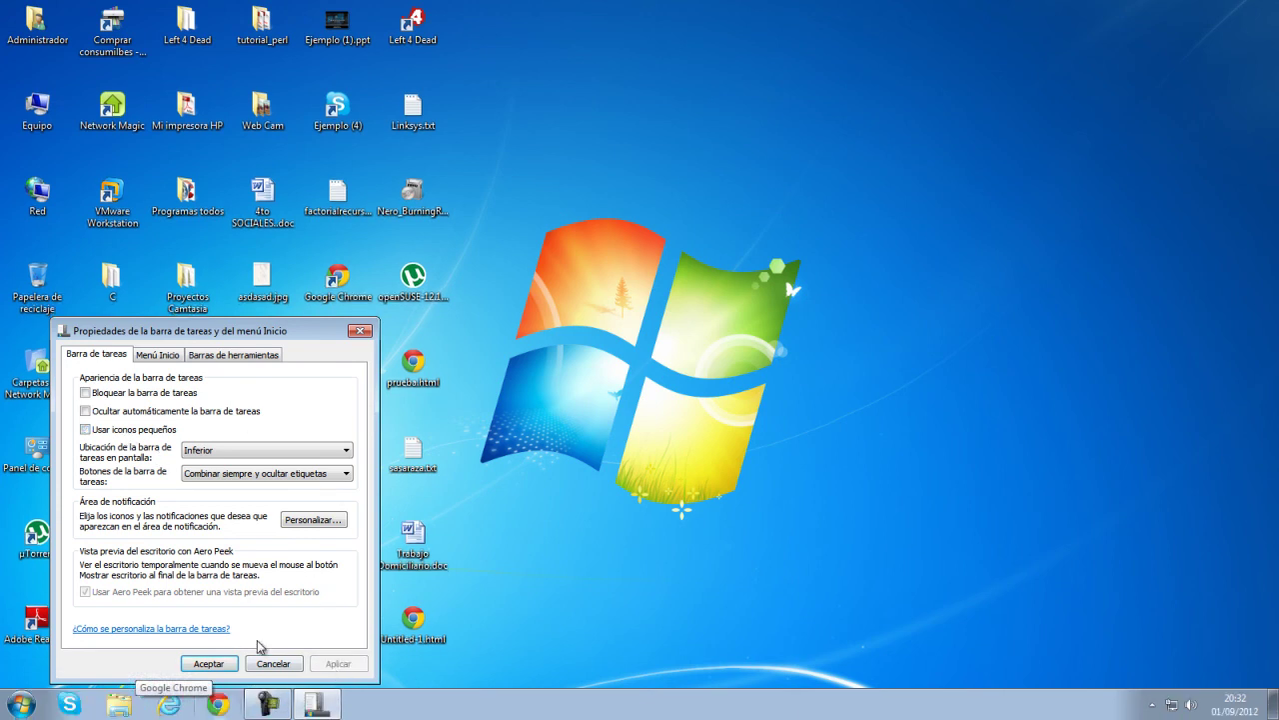
# - Review the Start menu customization options down to the end of the list and close them without changes
pyautogui.click(173, 357)
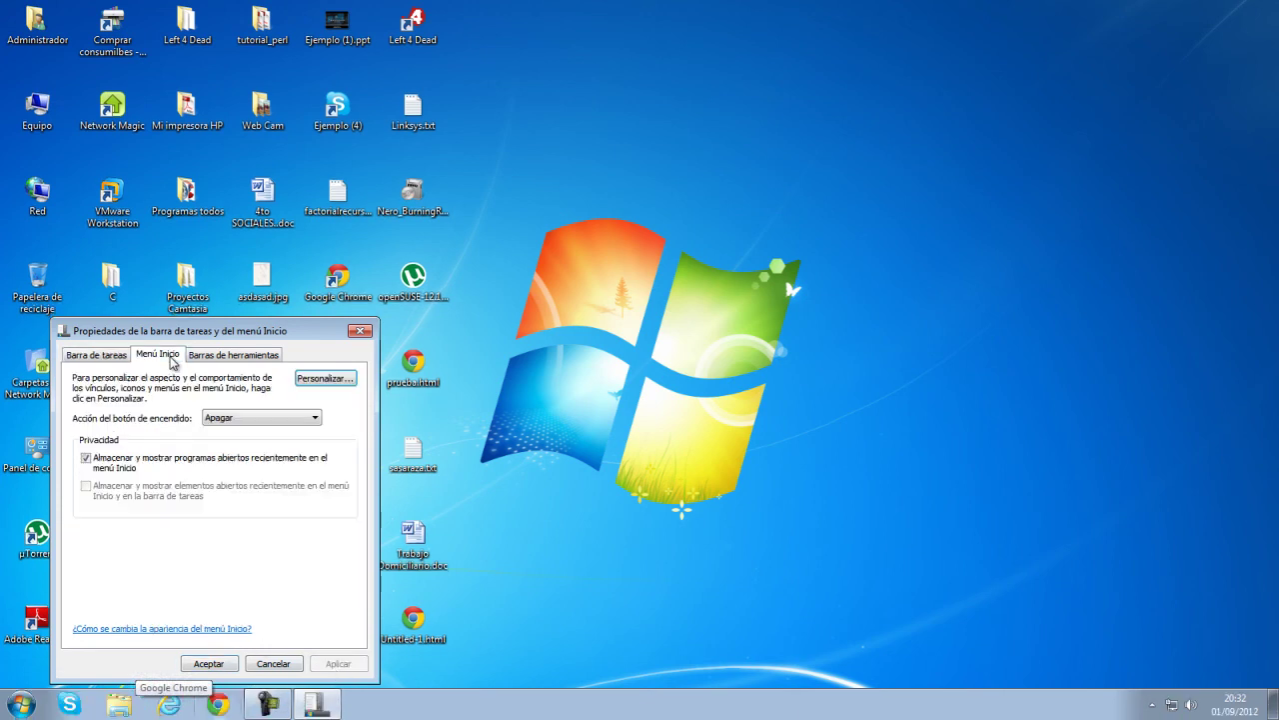
pyautogui.click(323, 378)
pyautogui.scroll(-3, 236, 452)
pyautogui.scroll(-8, 236, 451)
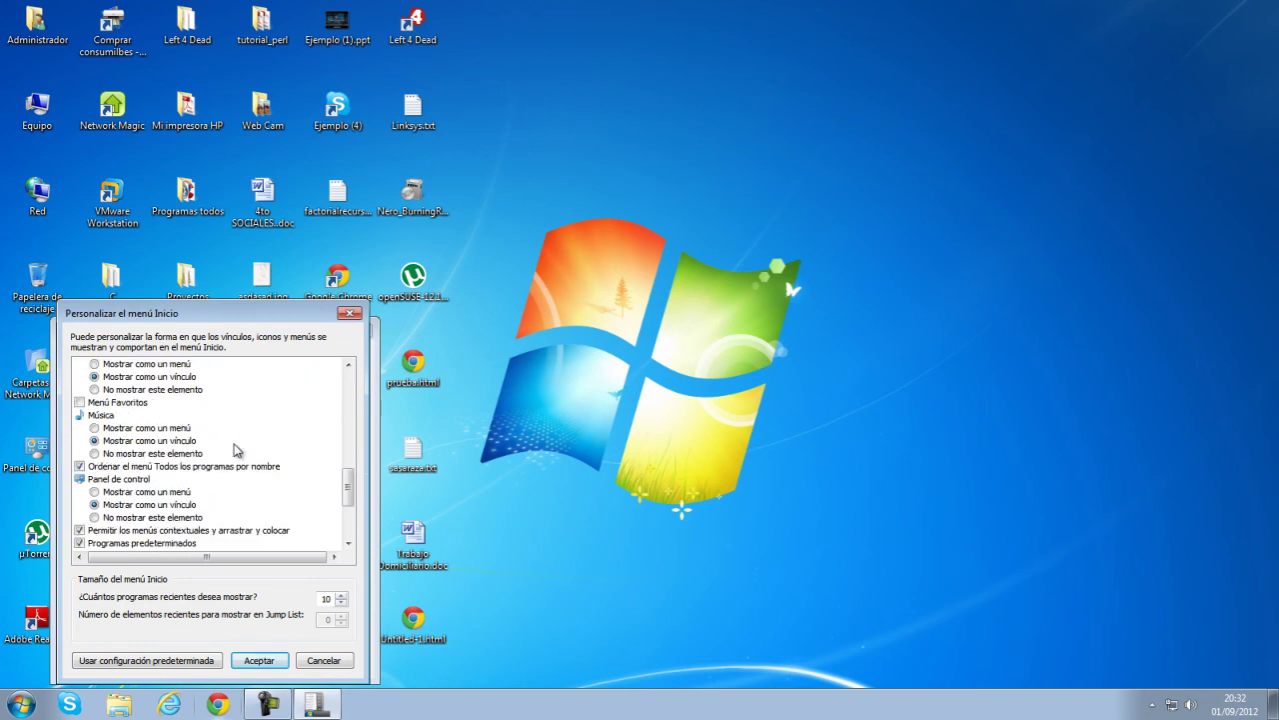
pyautogui.scroll(-1, 236, 452)
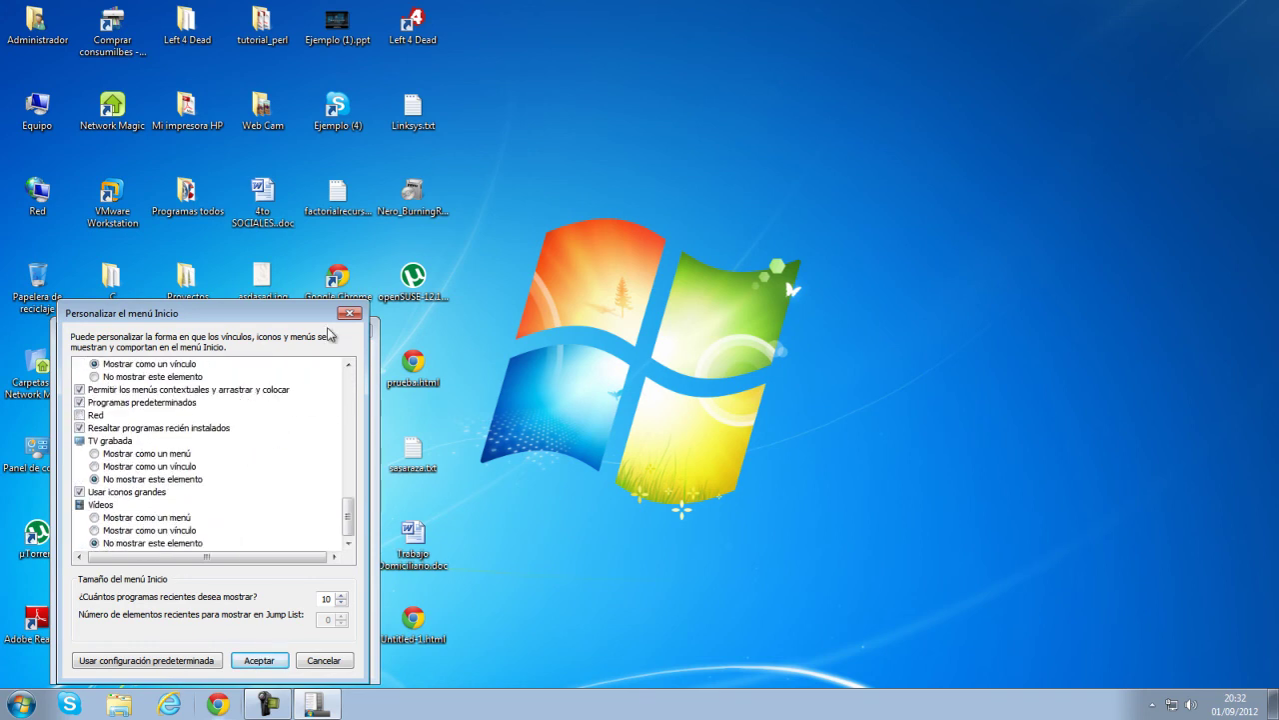
pyautogui.click(349, 314)
# - Check which toolbars can be added to the taskbar, revisit the other property pages, and close the properties dialog
pyautogui.click(255, 357)
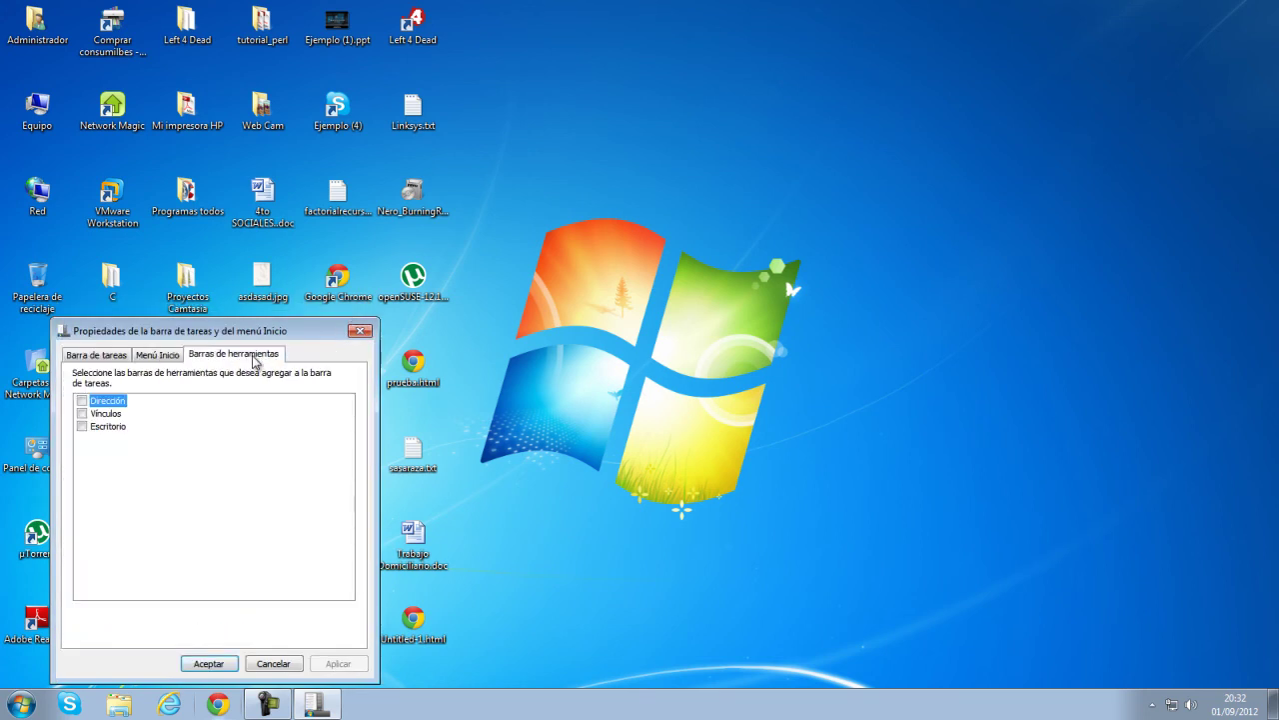
pyautogui.click(172, 358)
pyautogui.click(96, 357)
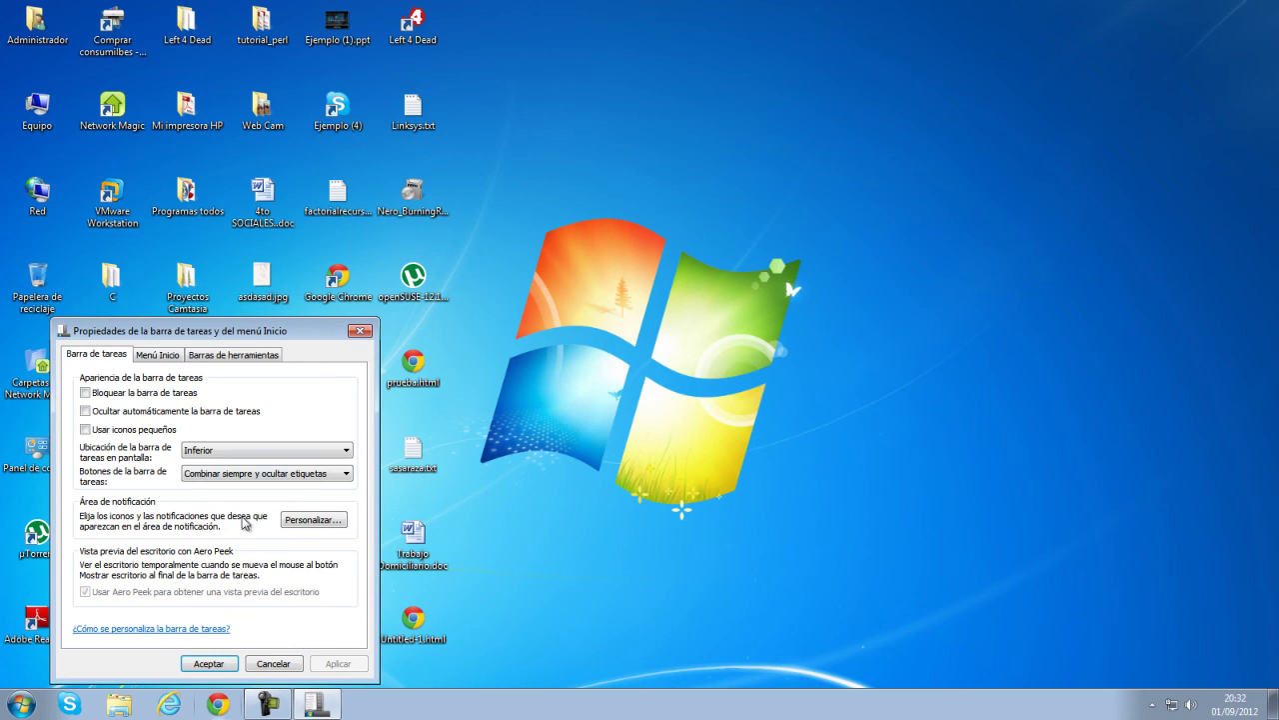
pyautogui.click(359, 331)
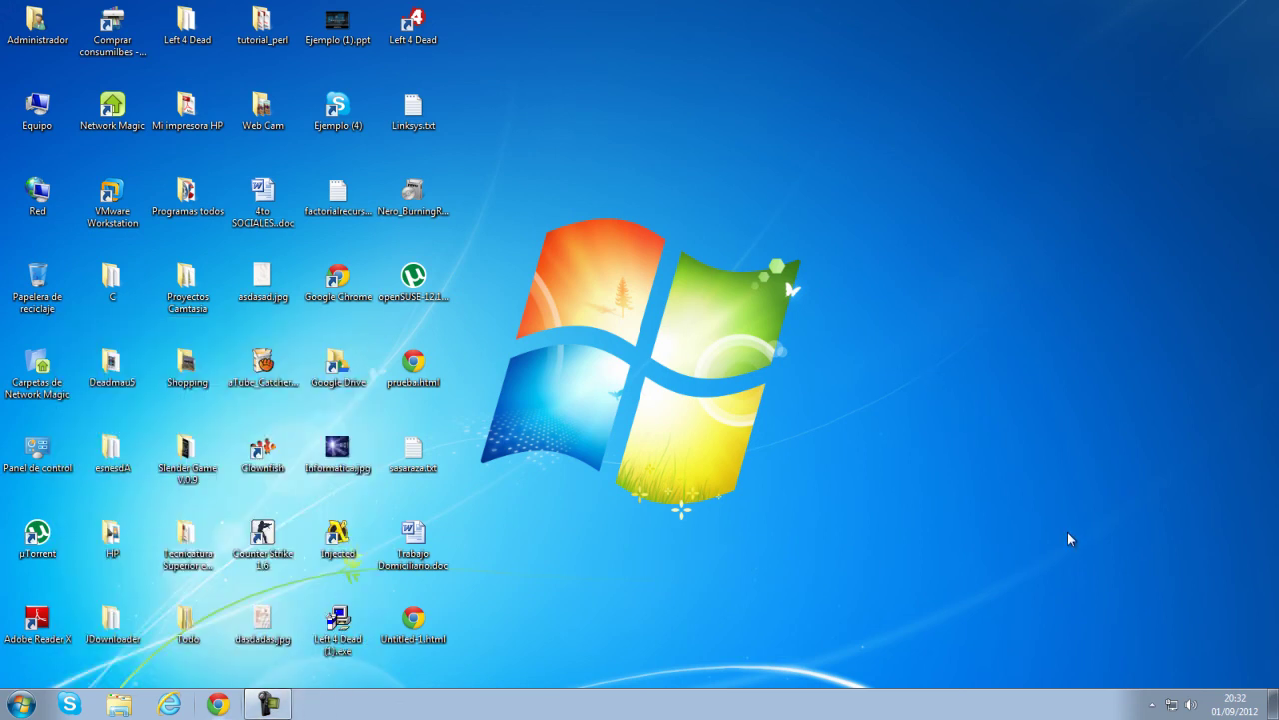
# - Show the hidden notification area icons and dismiss them
pyautogui.click(1155, 705)
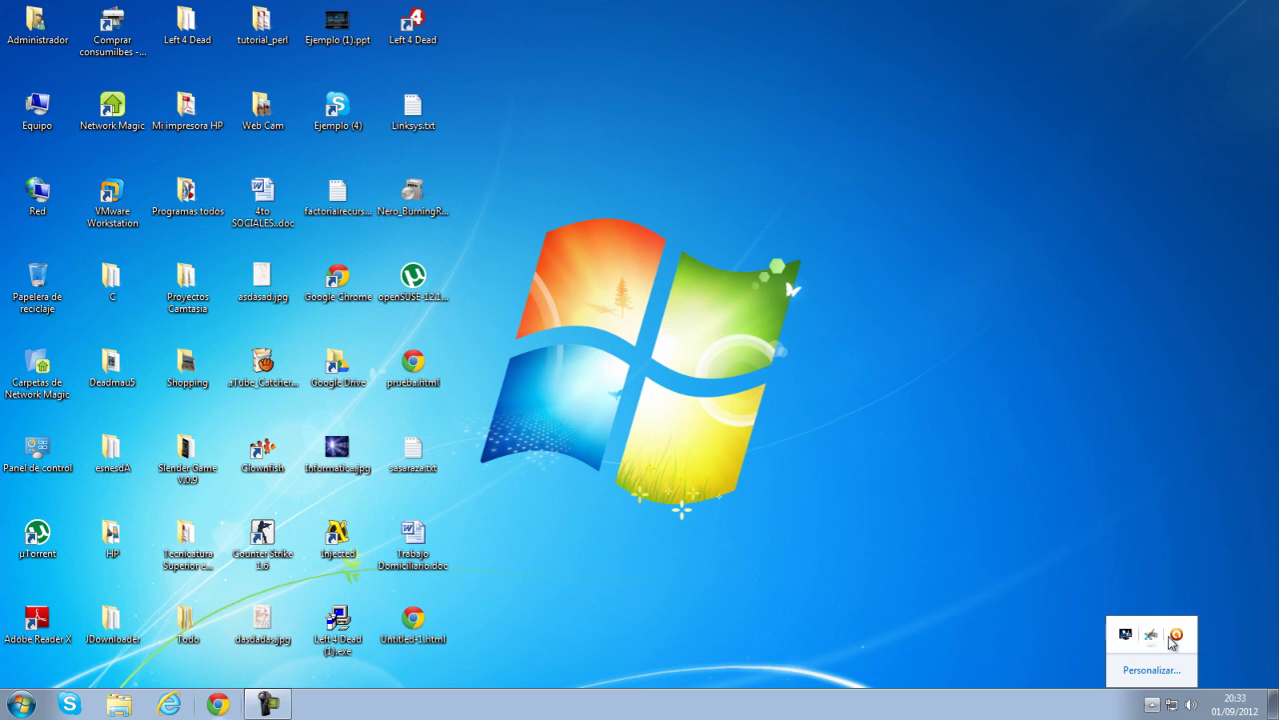
pyautogui.click(1064, 653)
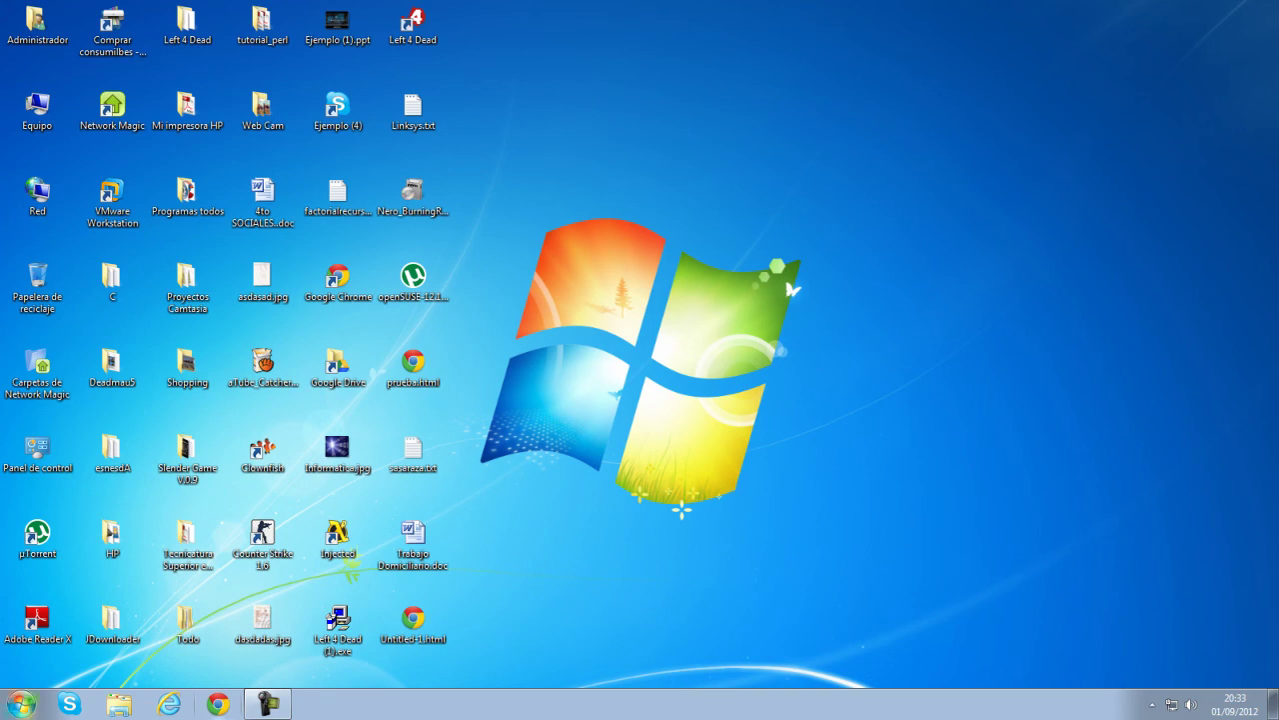
# - Browse all installed programs in the Start menu, expand the Microsoft Office folder to view its applications, and close the menu
pyautogui.click(21, 704)
pyautogui.click(62, 639)
pyautogui.scroll(-6, 110, 520)
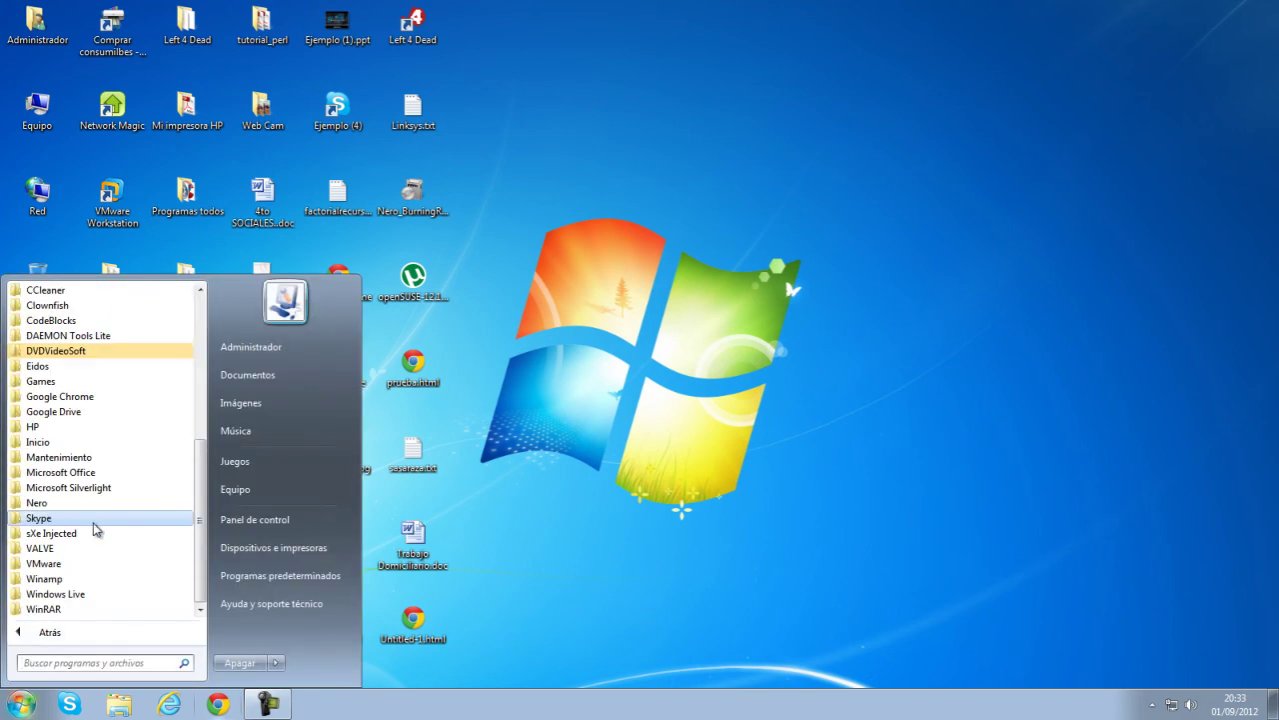
pyautogui.click(108, 472)
pyautogui.scroll(6, 100, 505)
pyautogui.scroll(-6, 98, 505)
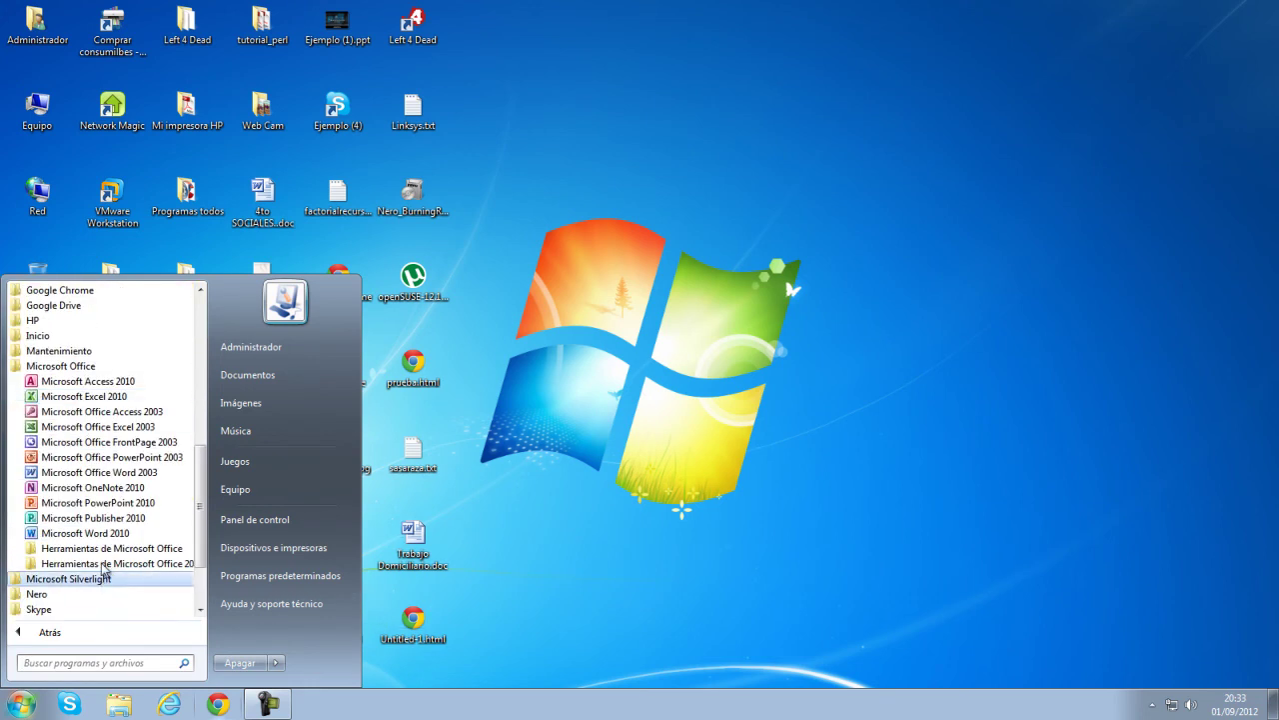
pyautogui.scroll(2, 100, 558)
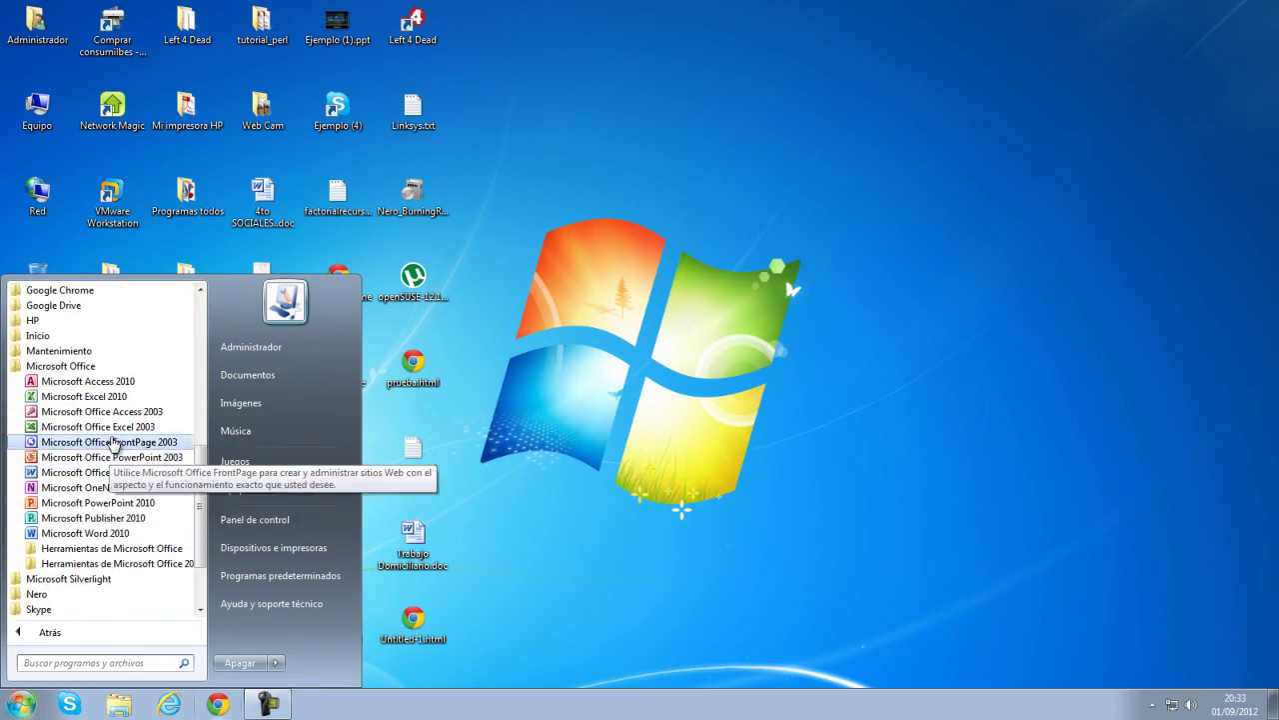
pyautogui.click(497, 442)
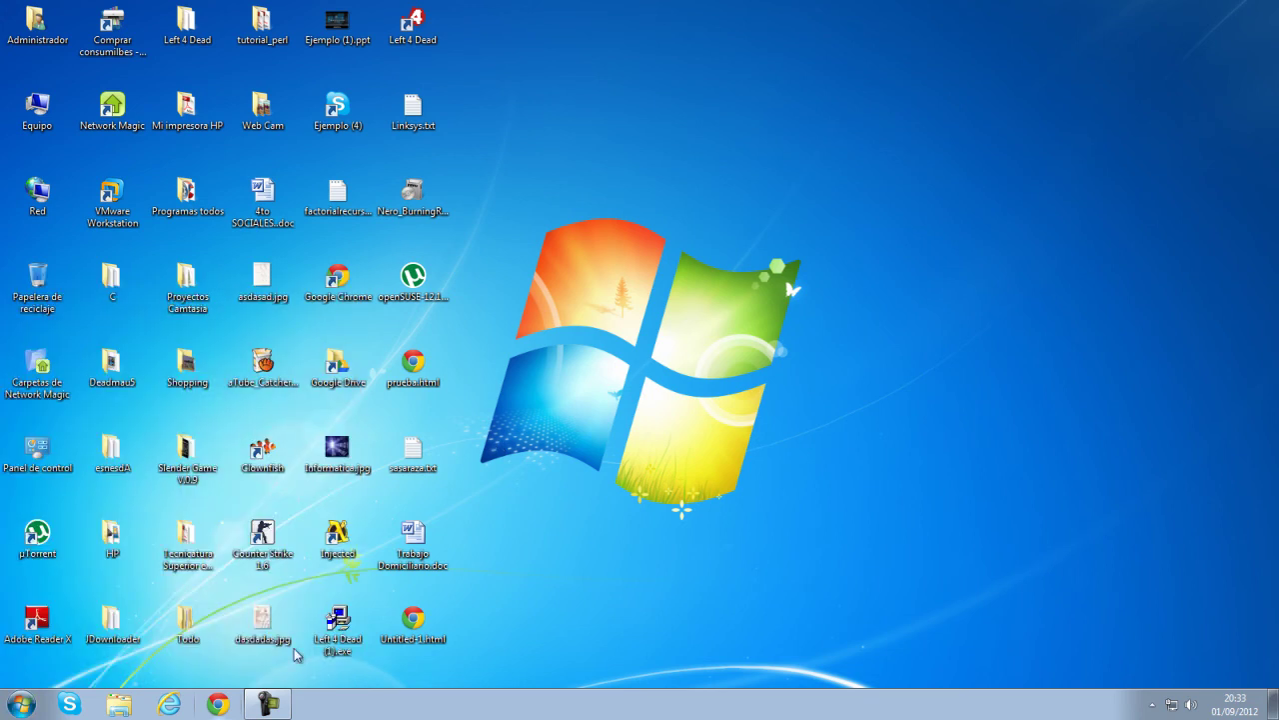
pyautogui.click(268, 704)
pyautogui.click(529, 634)
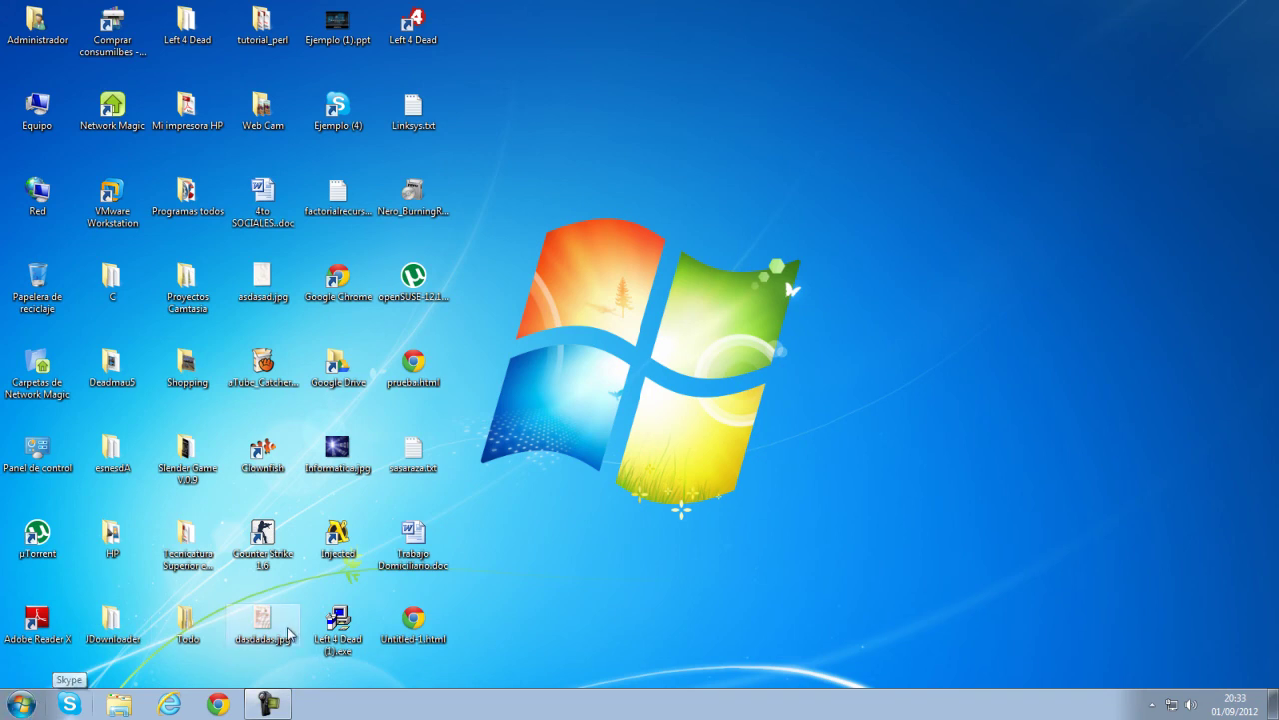
# - Reopen the taskbar properties, view the Menú Inicio and Barras de herramientas settings once more, and close the dialog
pyautogui.rightClick(379, 711)
pyautogui.click(420, 696)
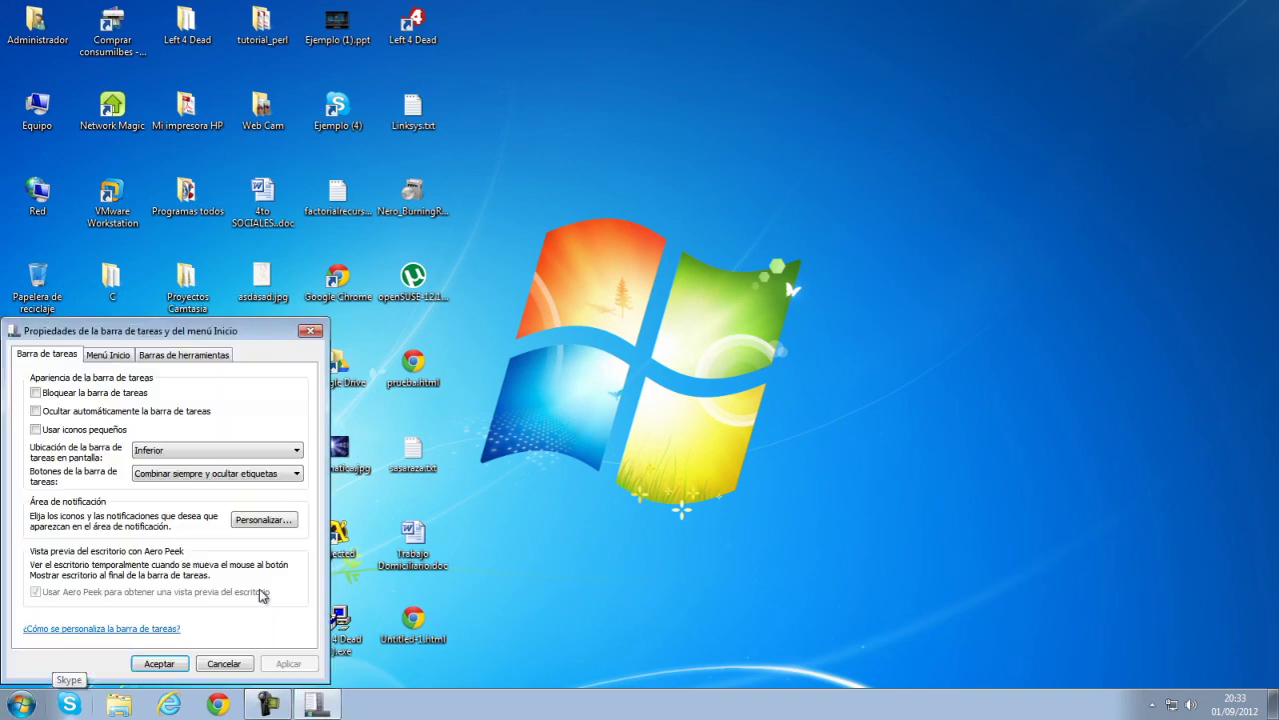
pyautogui.click(92, 356)
pyautogui.click(175, 356)
pyautogui.click(70, 358)
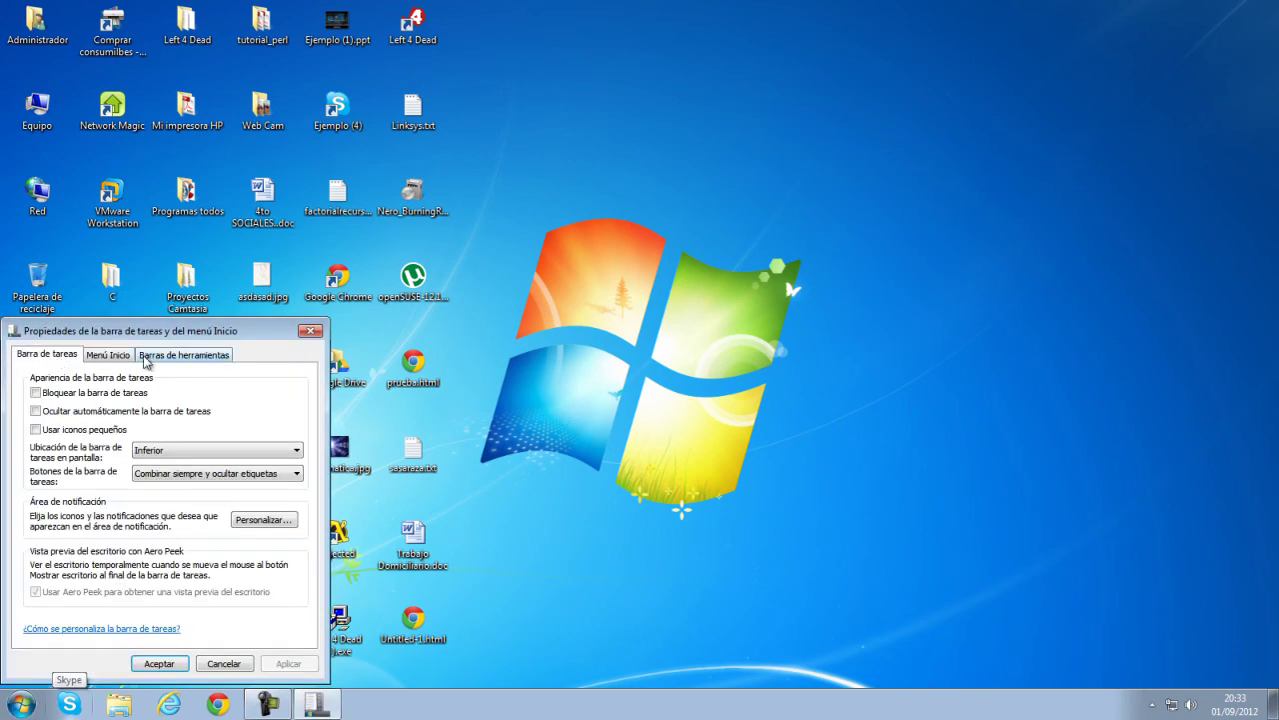
pyautogui.click(318, 332)
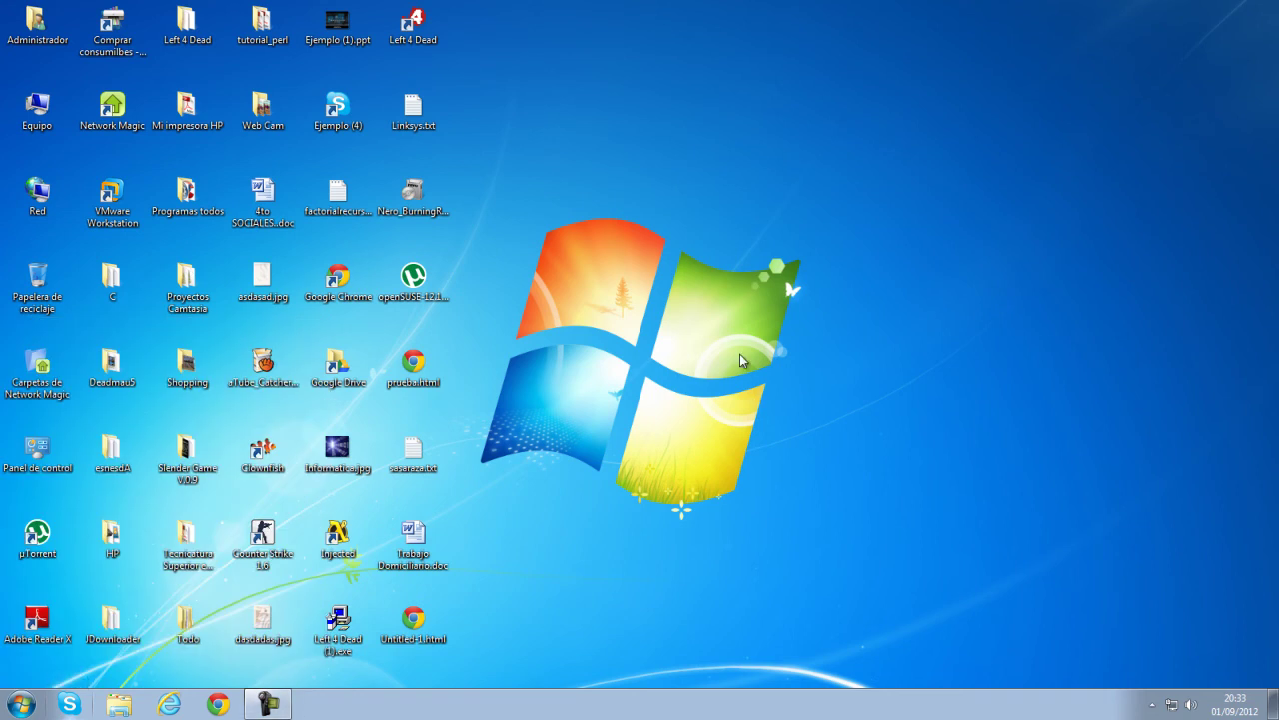